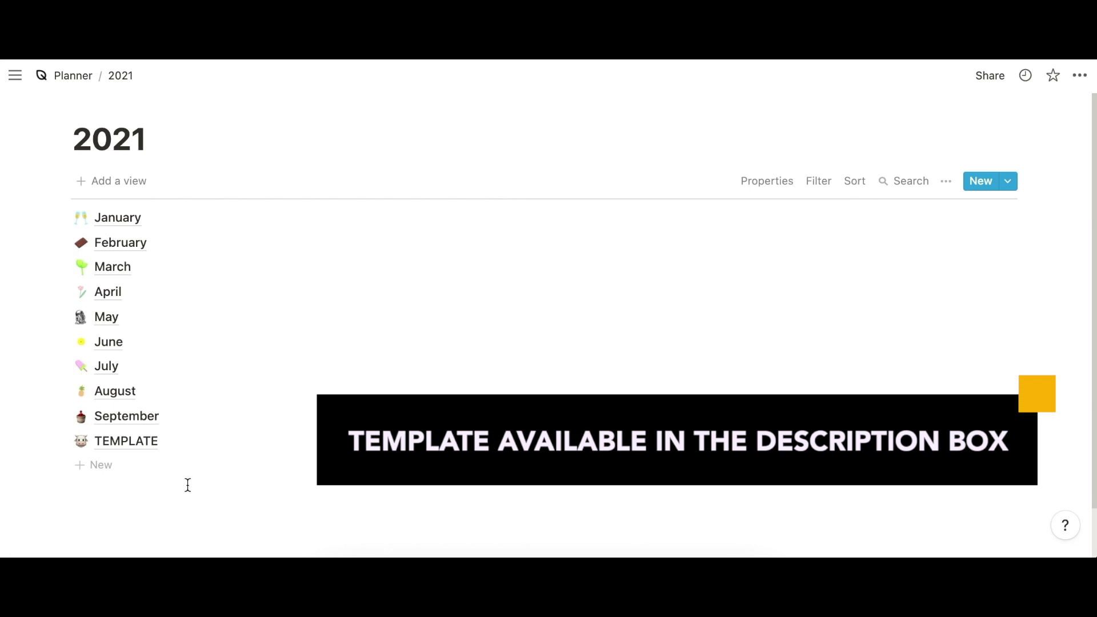
- Bring up the action menu for the TEMPLATE row in the 2021 monthly pages database
mouse_move(88, 444)
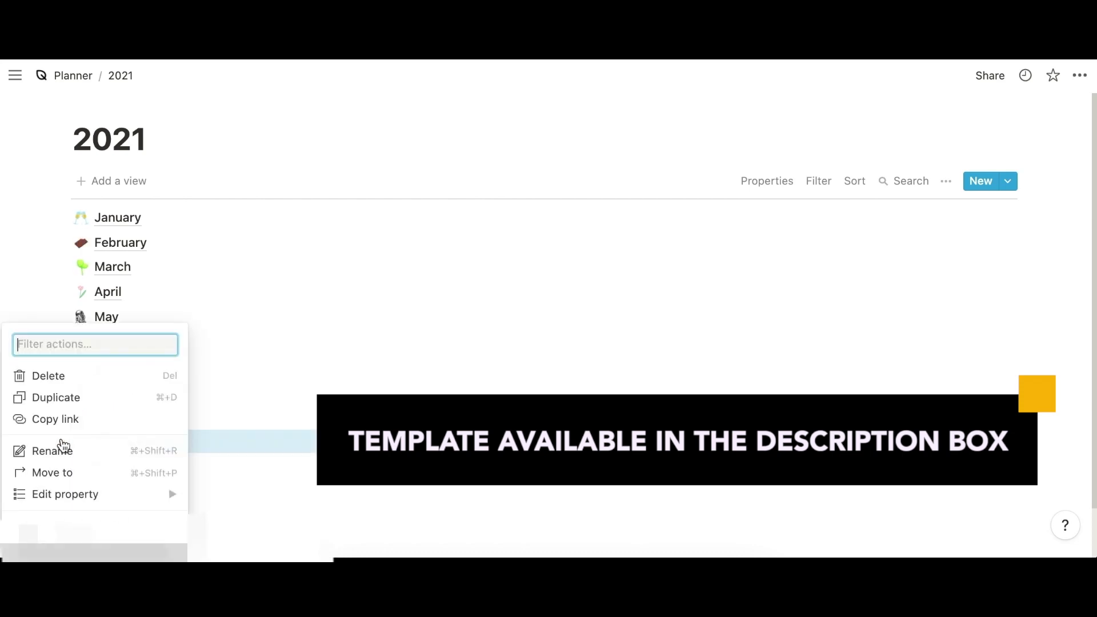
- Duplicate the TEMPLATE page, move the copy above the original, and open it full-page
left_click(73, 400)
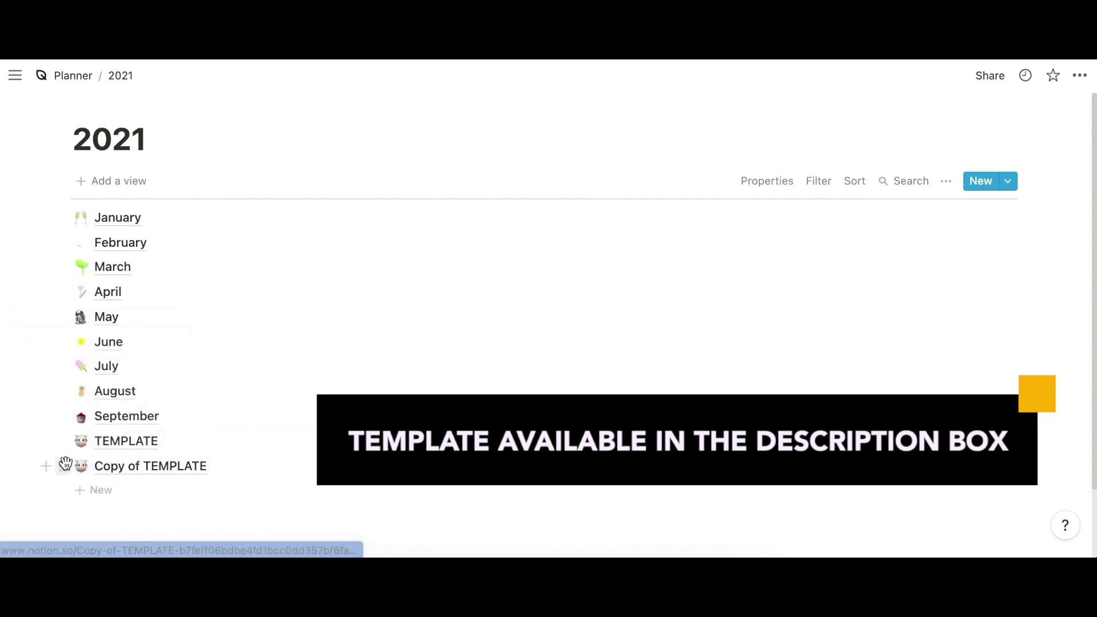
left_click_drag(68, 439, 69, 434)
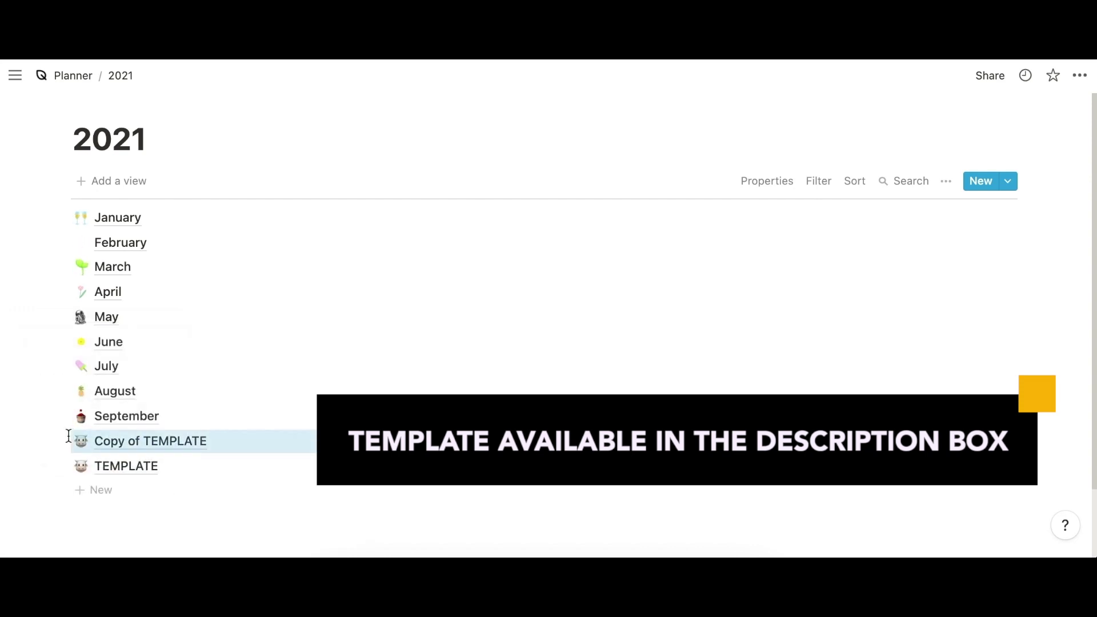
left_click(127, 451)
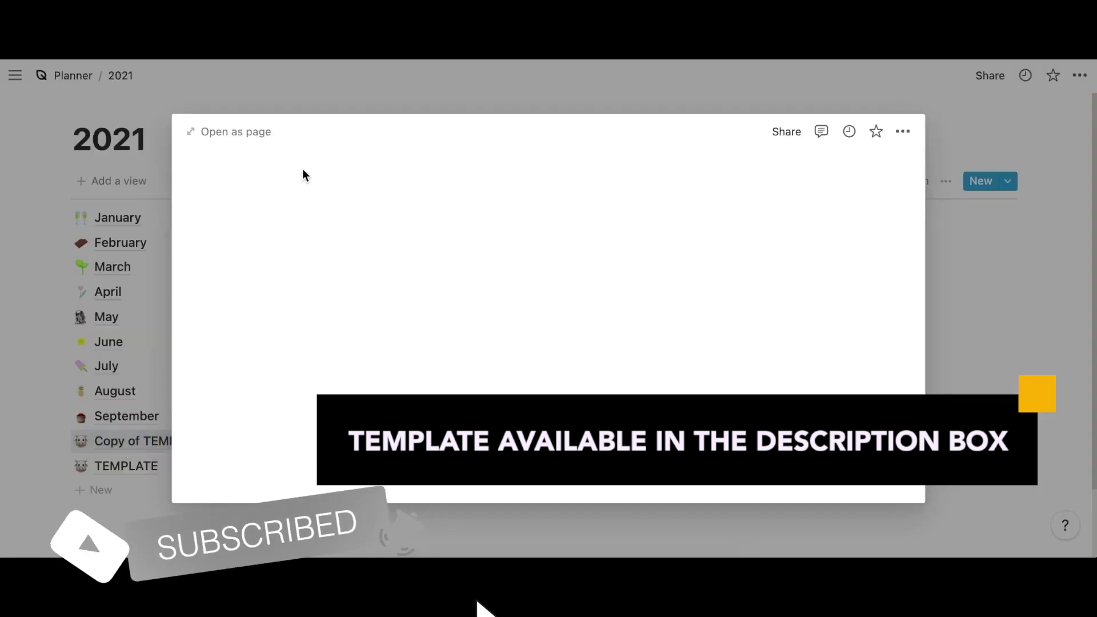
left_click(247, 135)
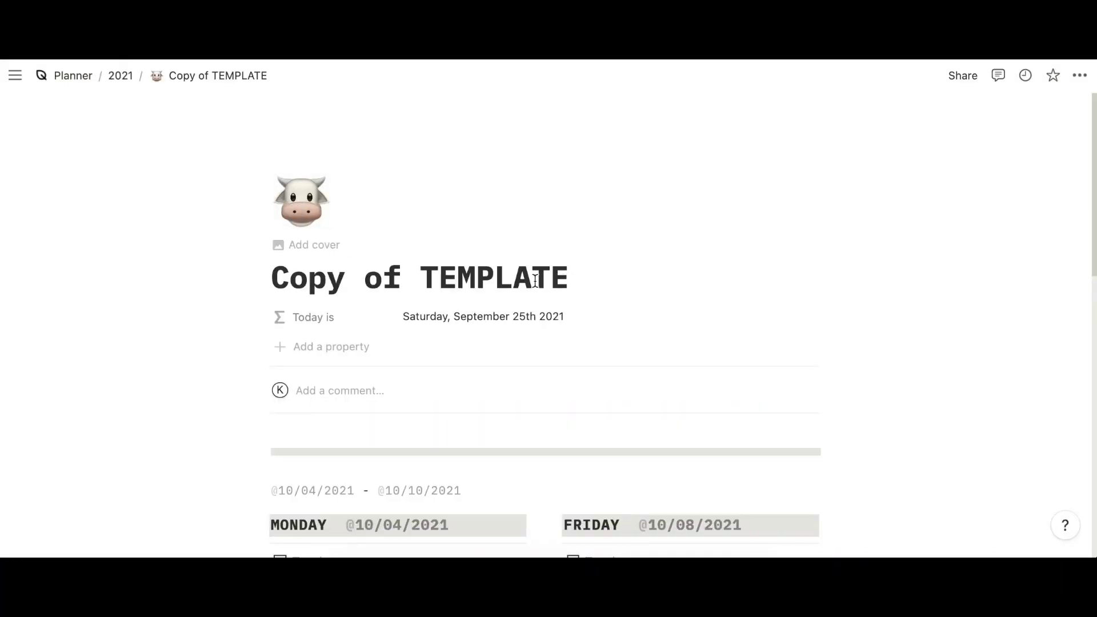
- Rename the copied page to 'October'
left_click(180, 77)
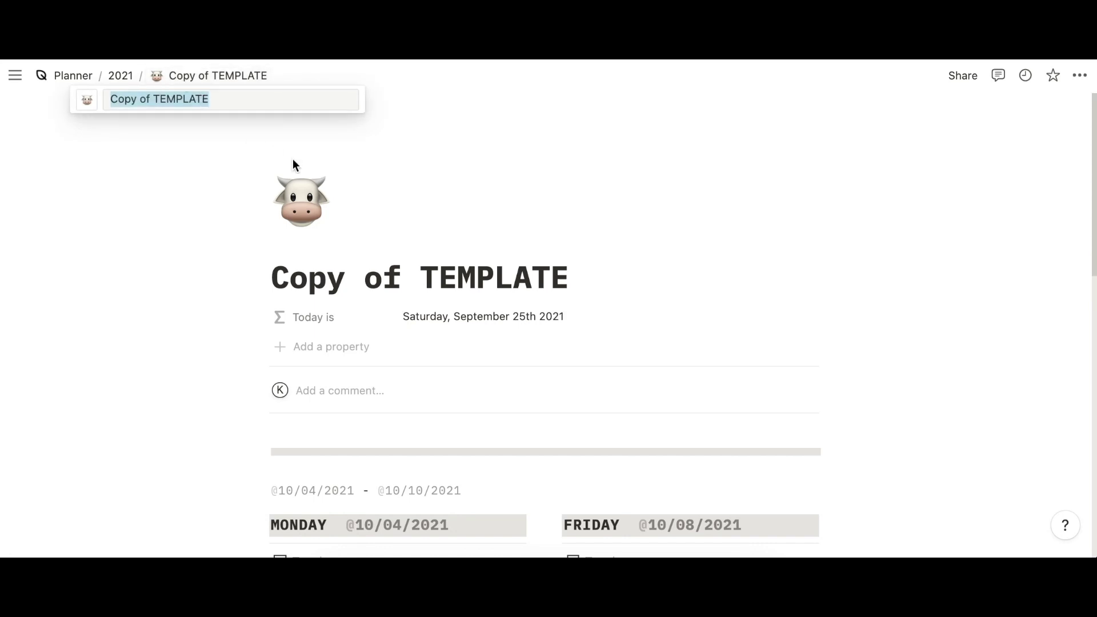
type("Oco")
key("BackSpace")
type("t")
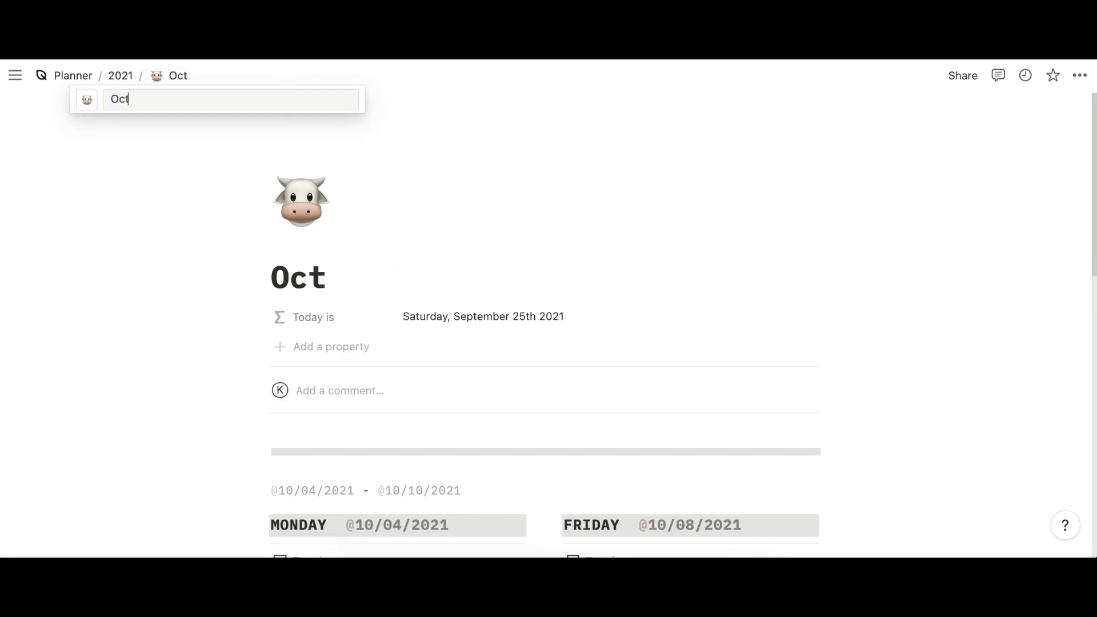
type("ober")
key("Return")
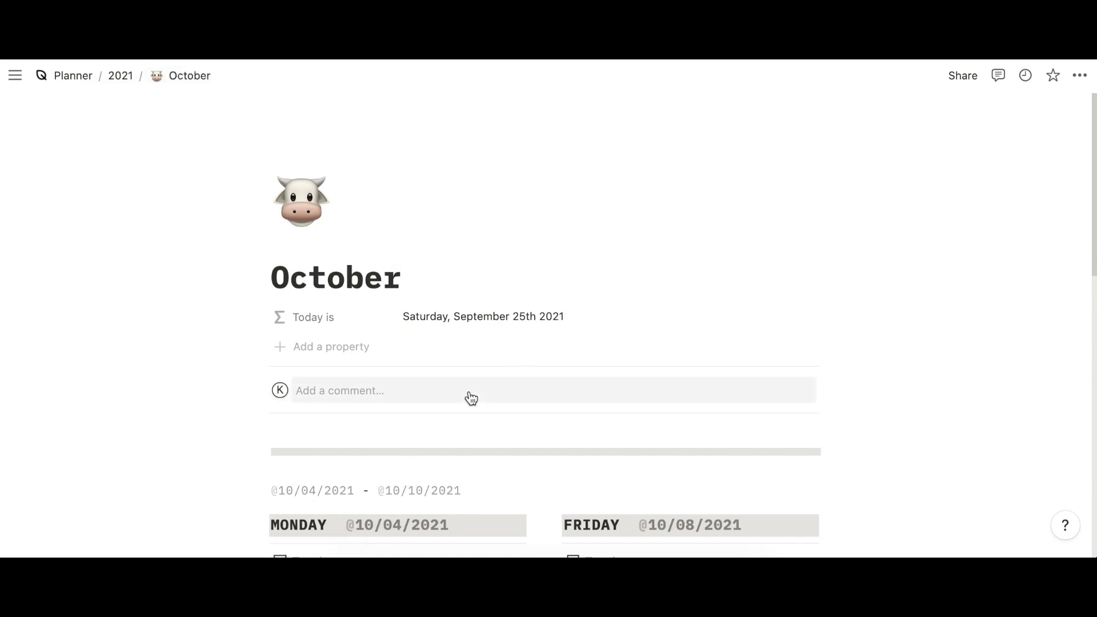
scroll(469, 394, "down", 5)
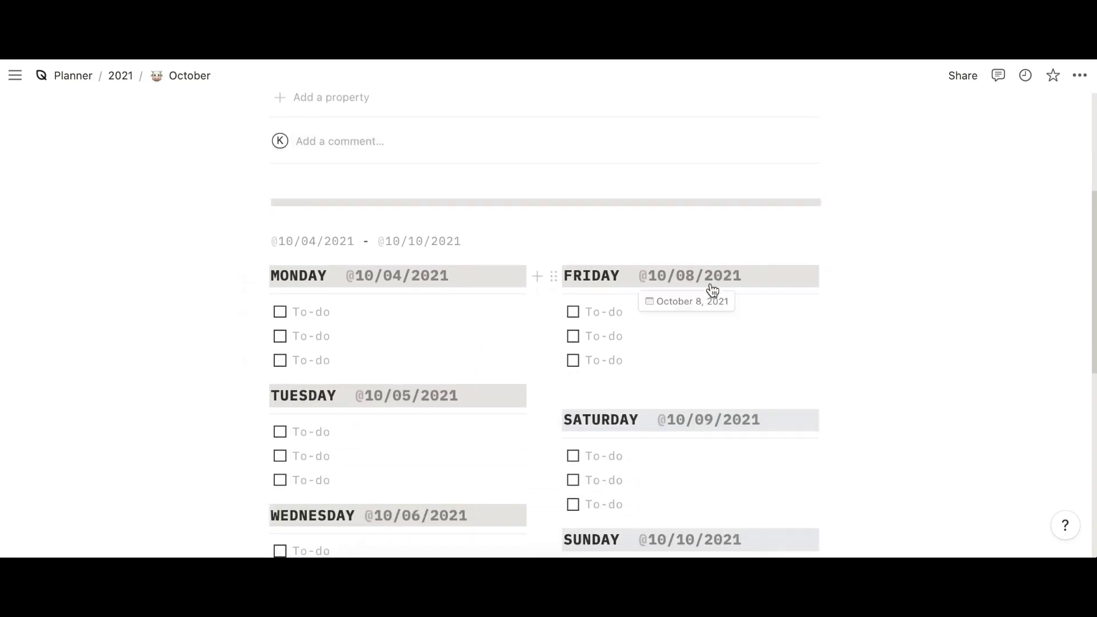
scroll(650, 350, "down", 3)
scroll(651, 350, "down", 2)
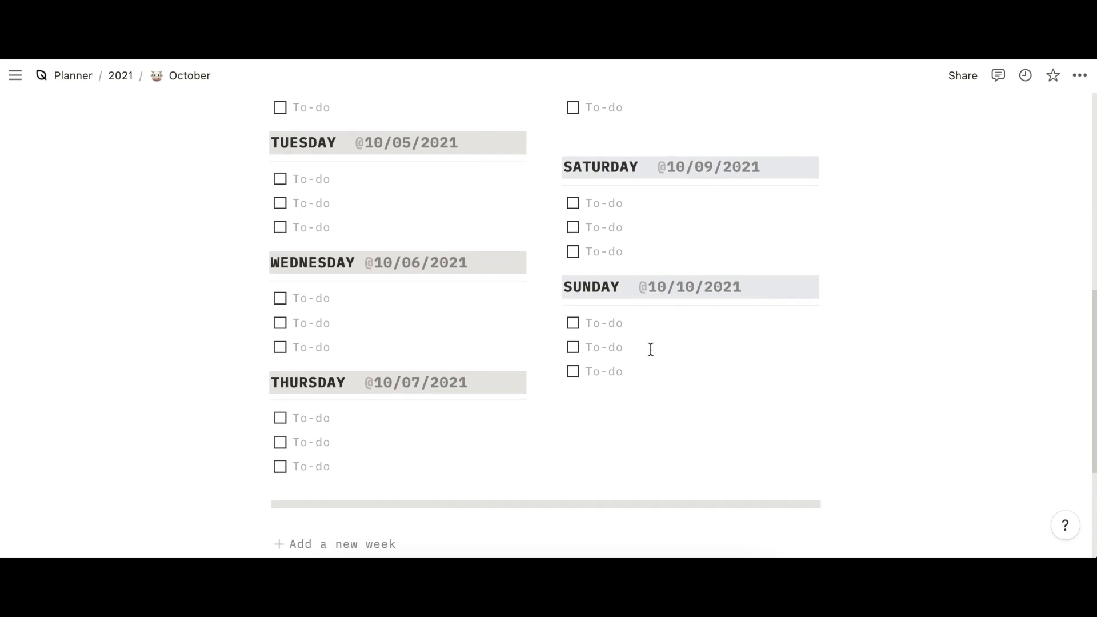
scroll(651, 349, "up", 4)
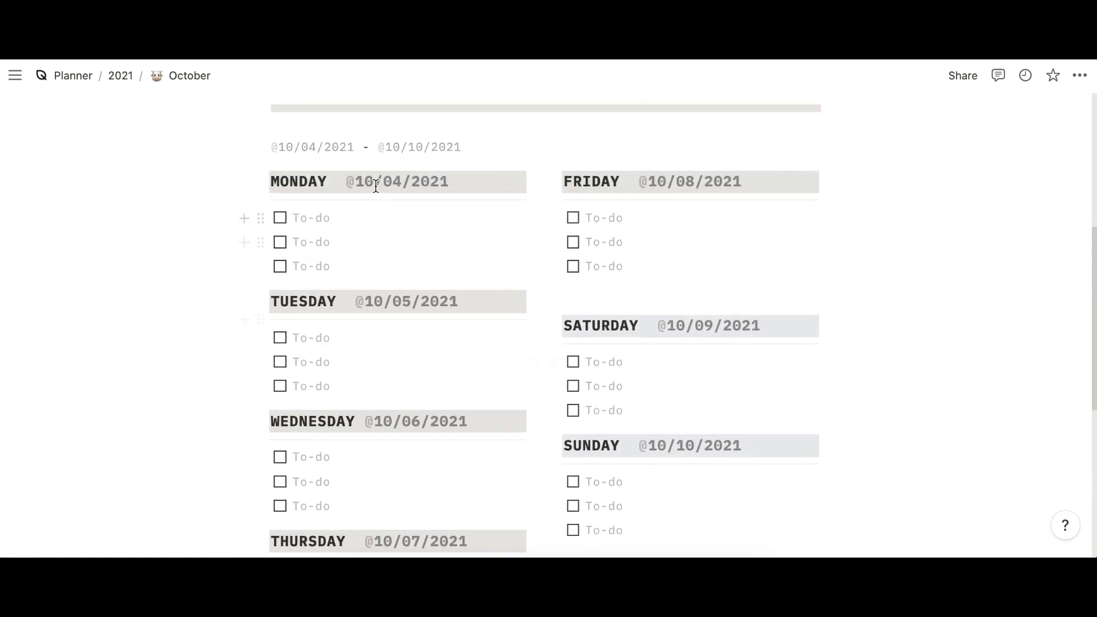
left_click(382, 180)
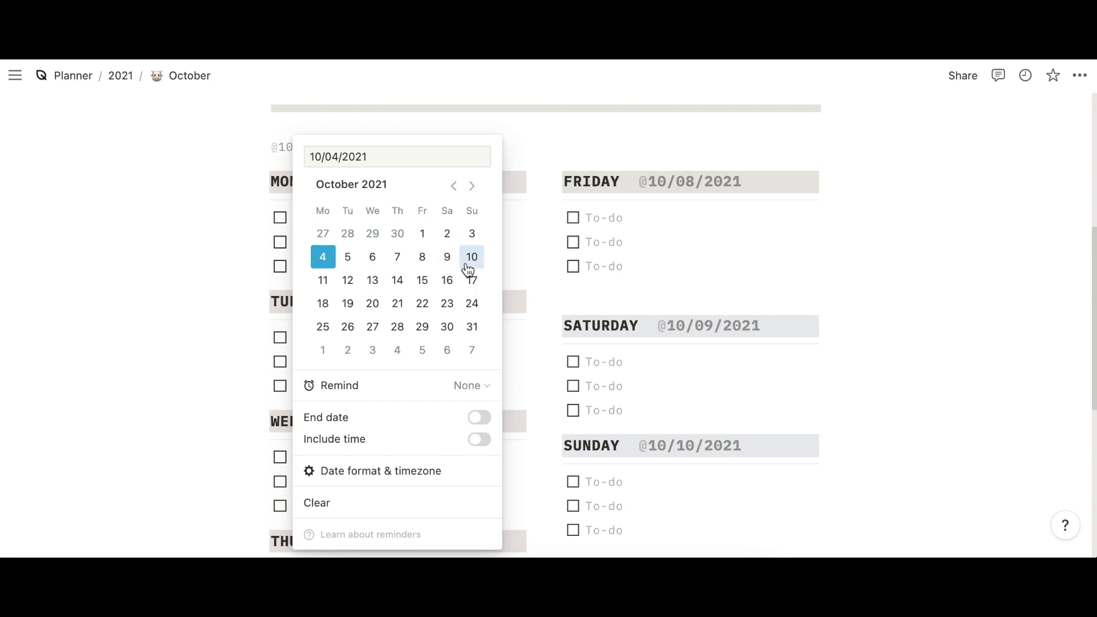
left_click(323, 233)
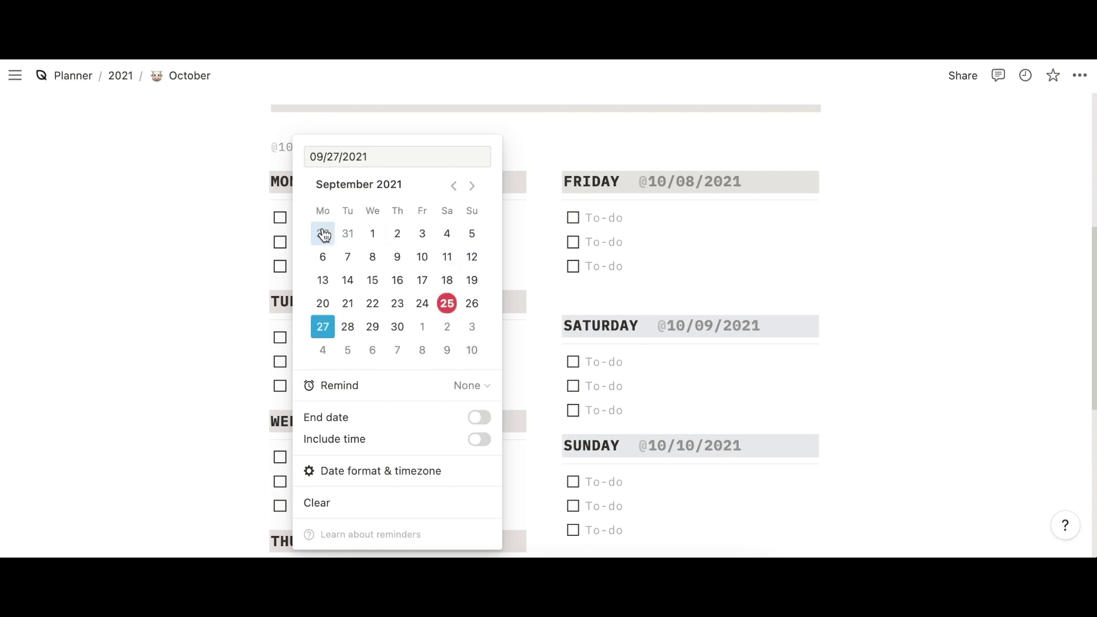
left_click(524, 225)
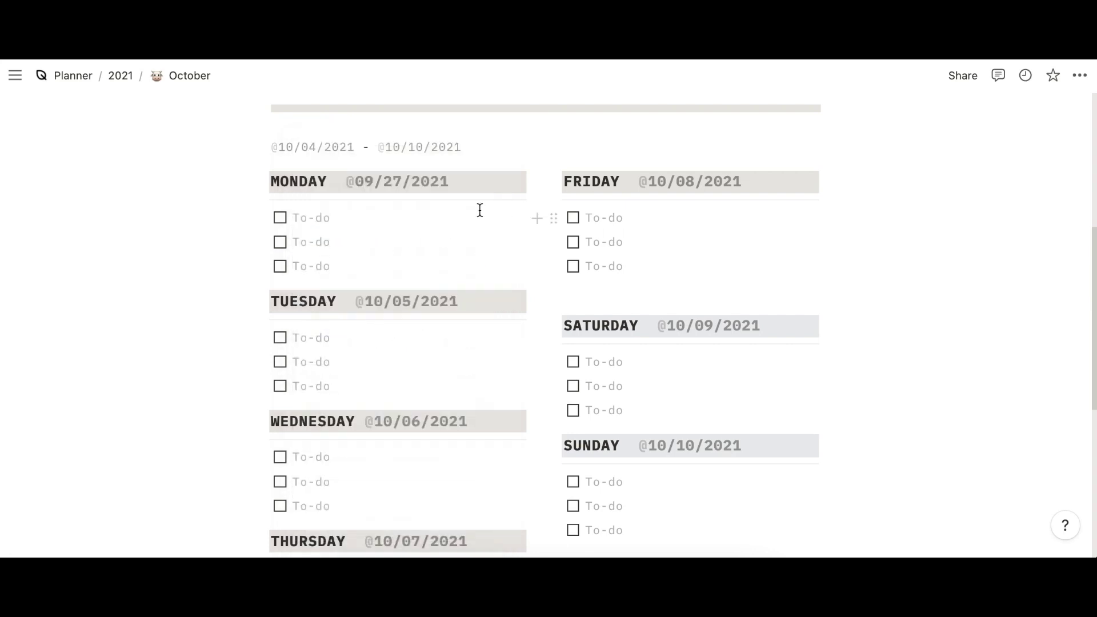
left_click(437, 183)
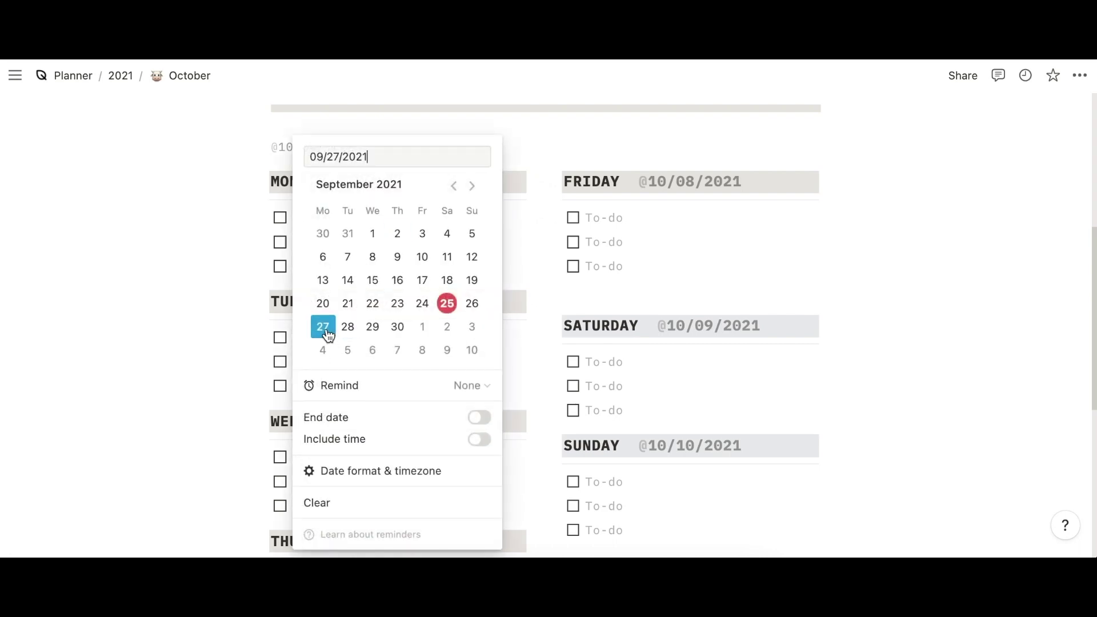
left_click(327, 349)
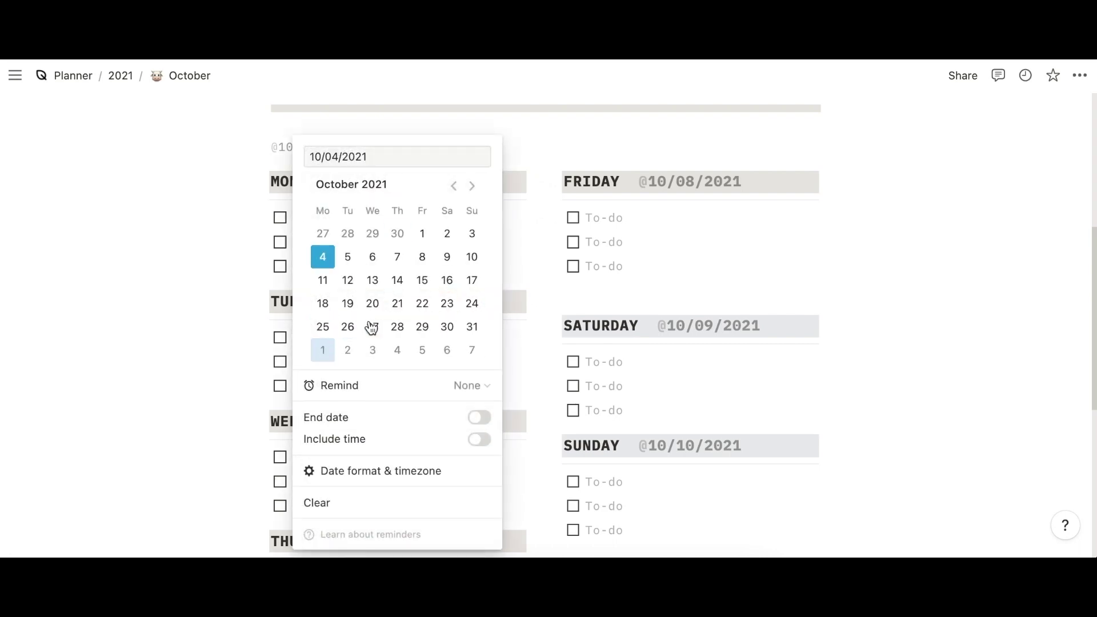
left_click(531, 253)
scroll(530, 252, "up", 6)
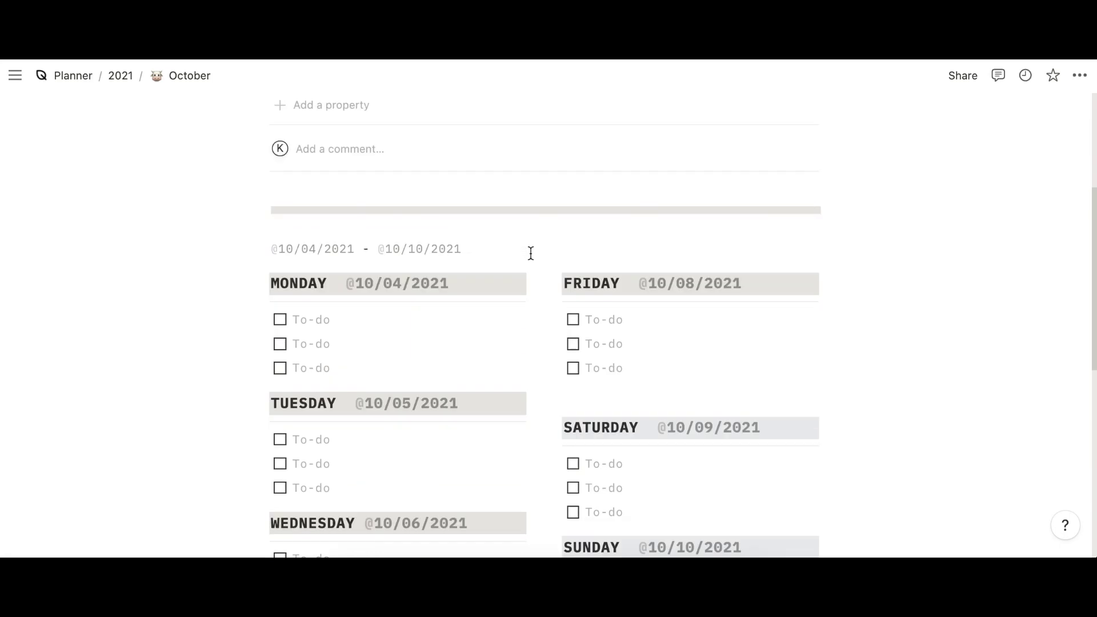
scroll(530, 252, "up", 1)
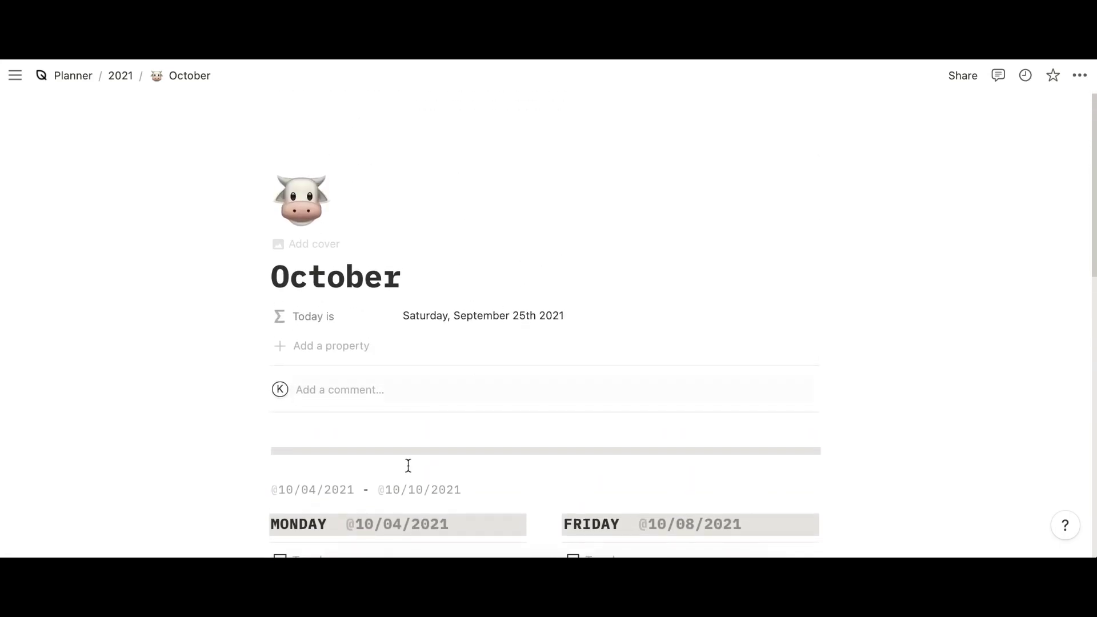
scroll(412, 451, "down", 4)
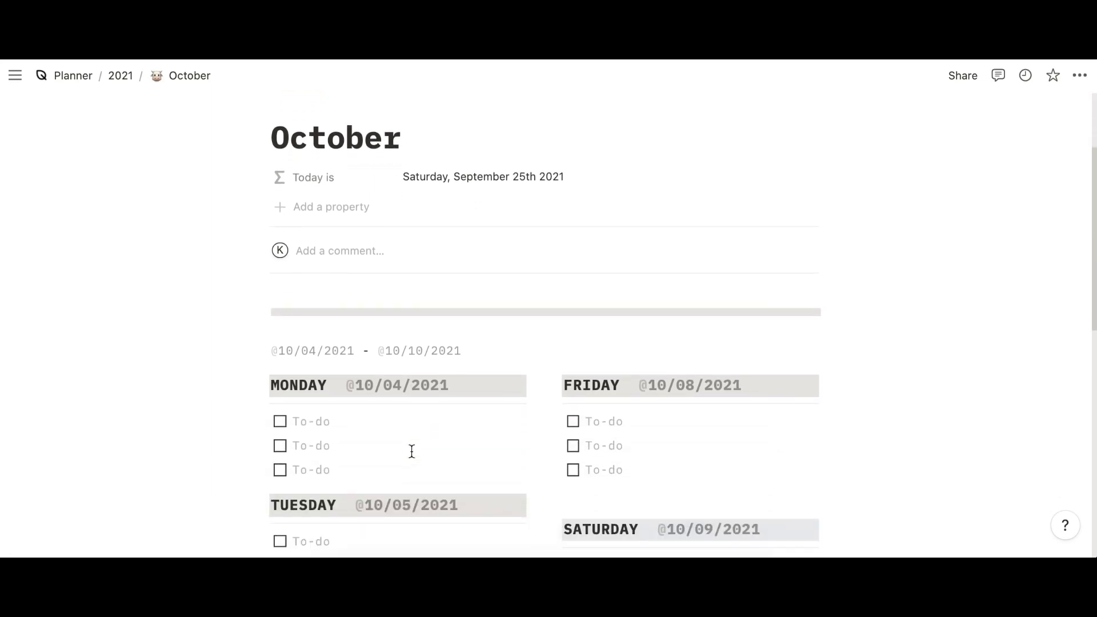
scroll(411, 450, "down", 1)
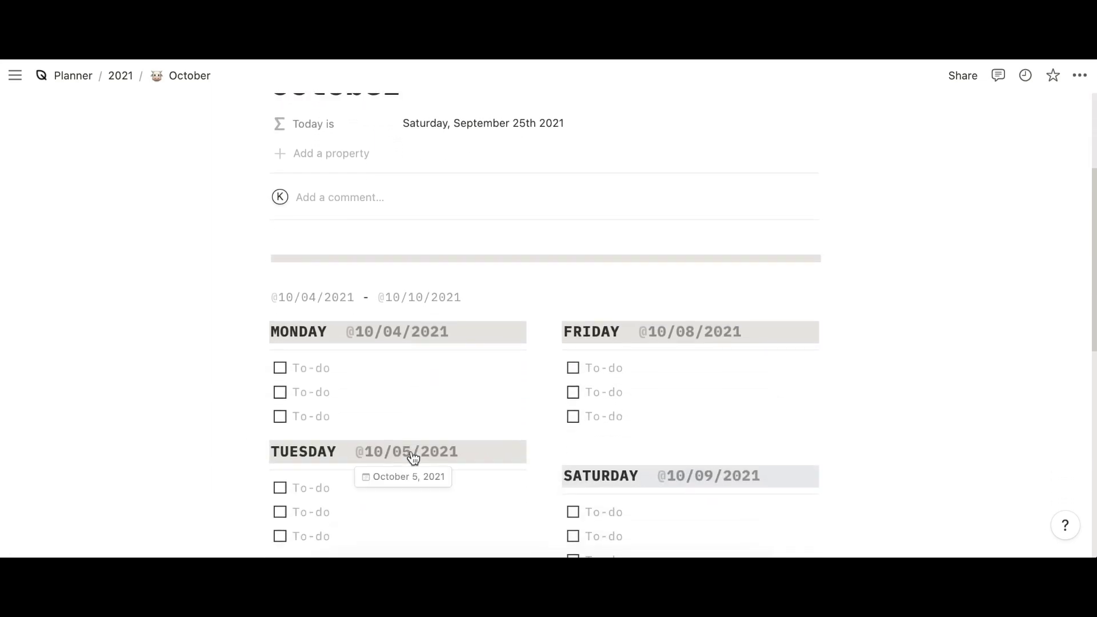
- Give the Monday and Tuesday headings an orange background
left_click(258, 331)
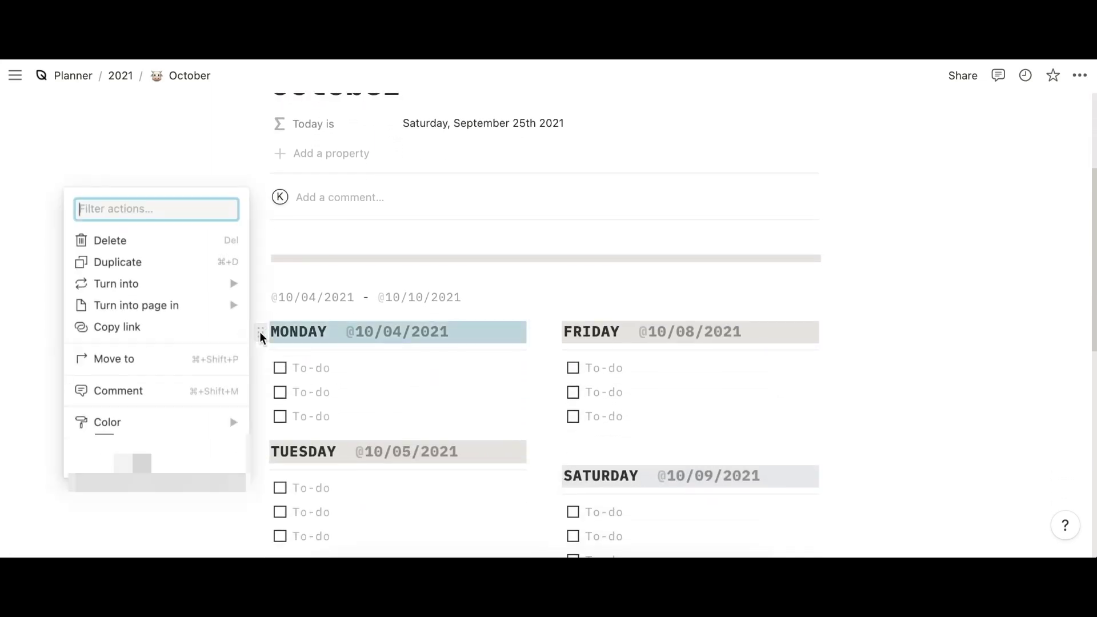
mouse_move(187, 426)
scroll(312, 471, "down", 3)
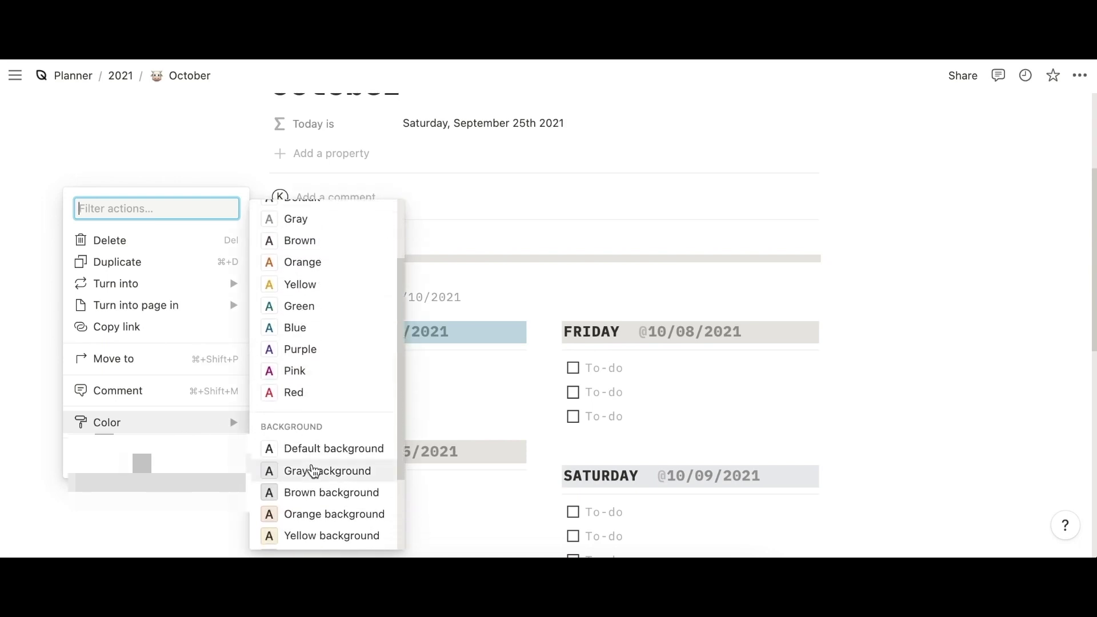
left_click(299, 514)
left_click(260, 453)
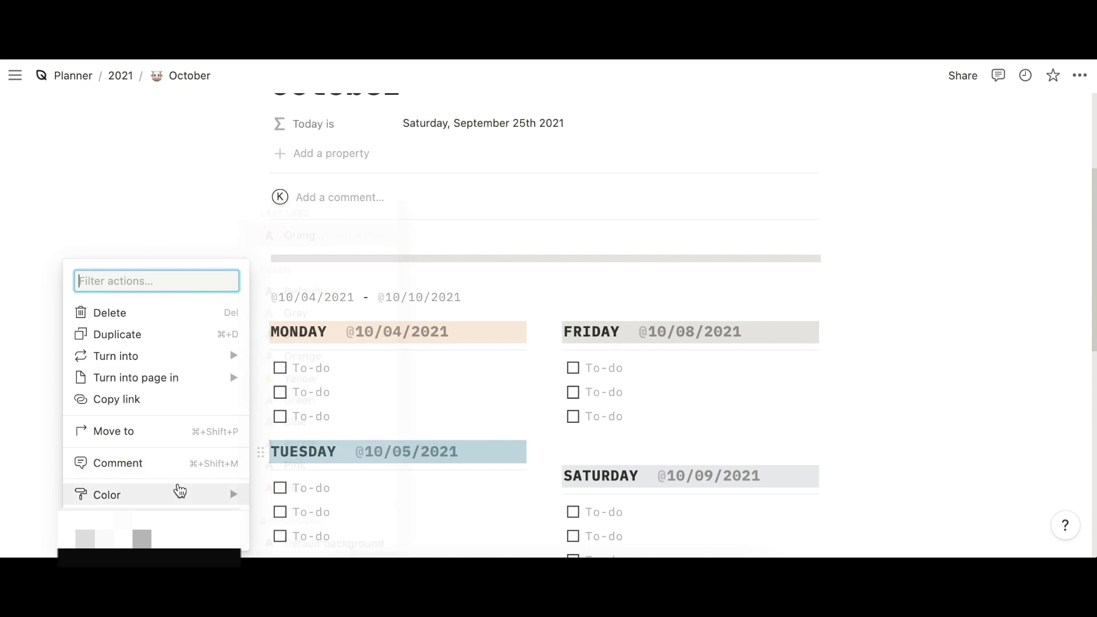
mouse_move(176, 490)
scroll(286, 509, "down", 3)
left_click(301, 509)
- Give the Wednesday heading an orange background, then check the Thursday heading's actions
scroll(301, 509, "down", 3)
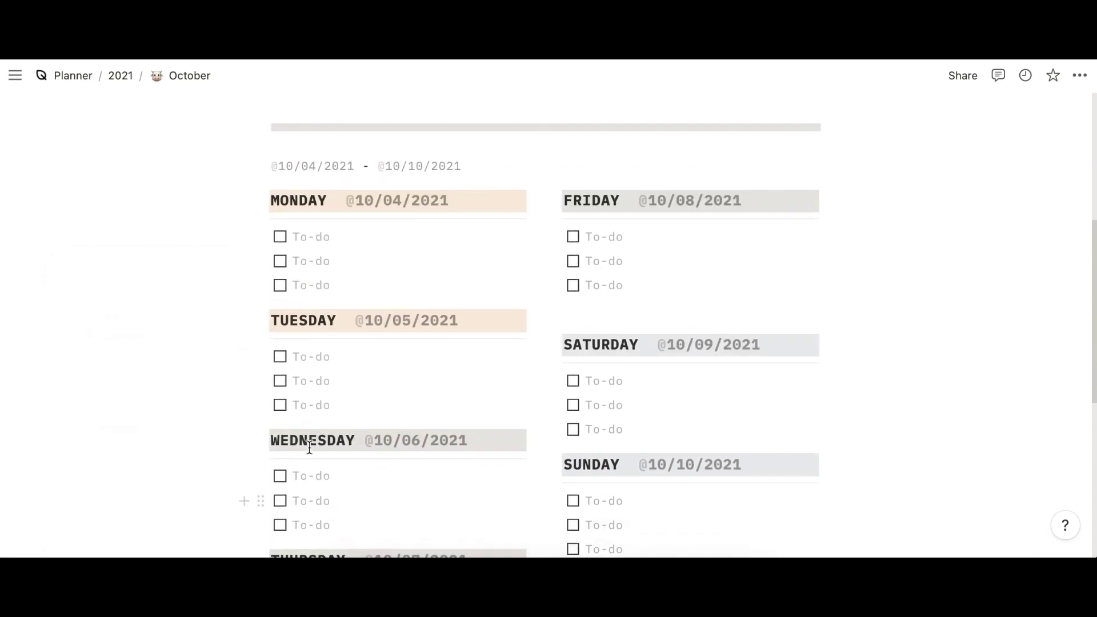
left_click(261, 438)
key("super+shift+h")
scroll(297, 454, "down", 2)
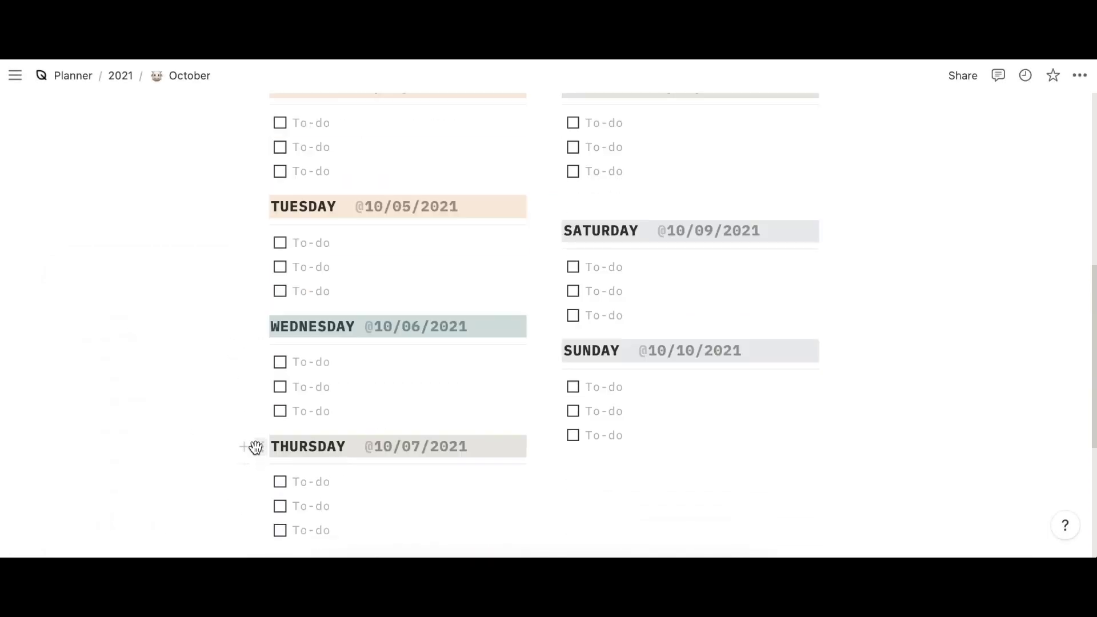
left_click(256, 447)
key("Escape")
scroll(553, 271, "up", 3)
- Open the template configuration of the Add a new week button
left_click(557, 261)
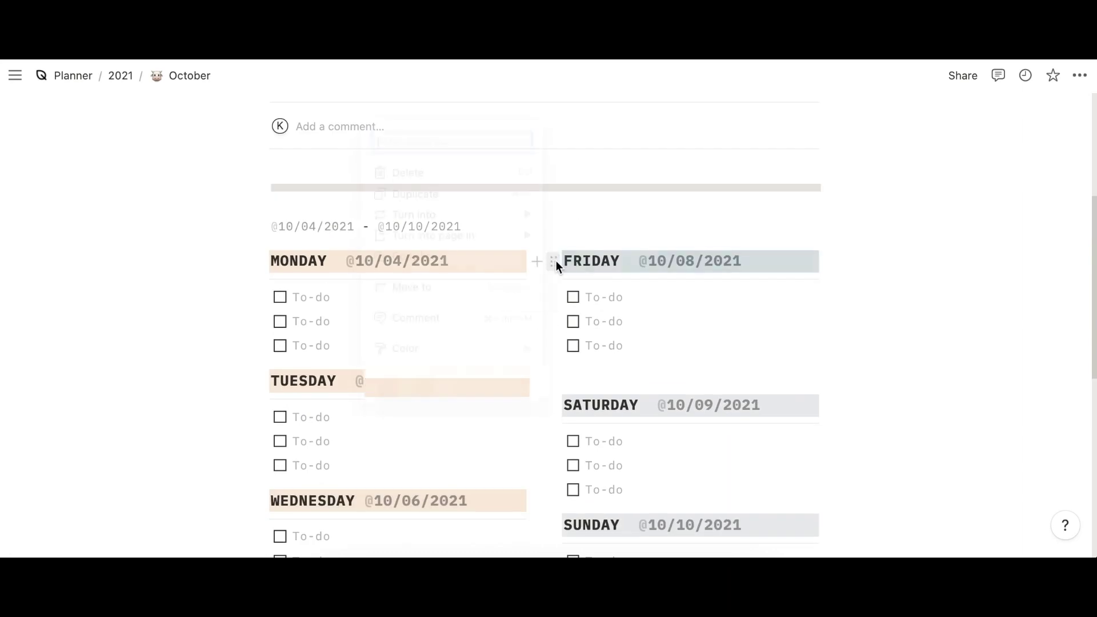
scroll(571, 286, "down", 8)
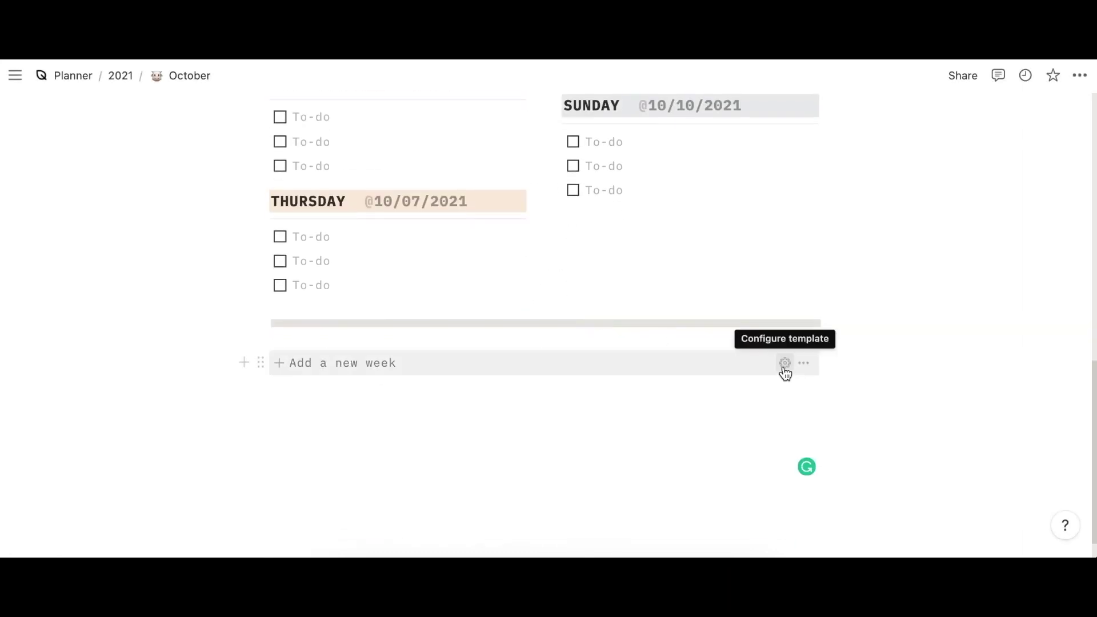
left_click(784, 370)
scroll(785, 372, "down", 5)
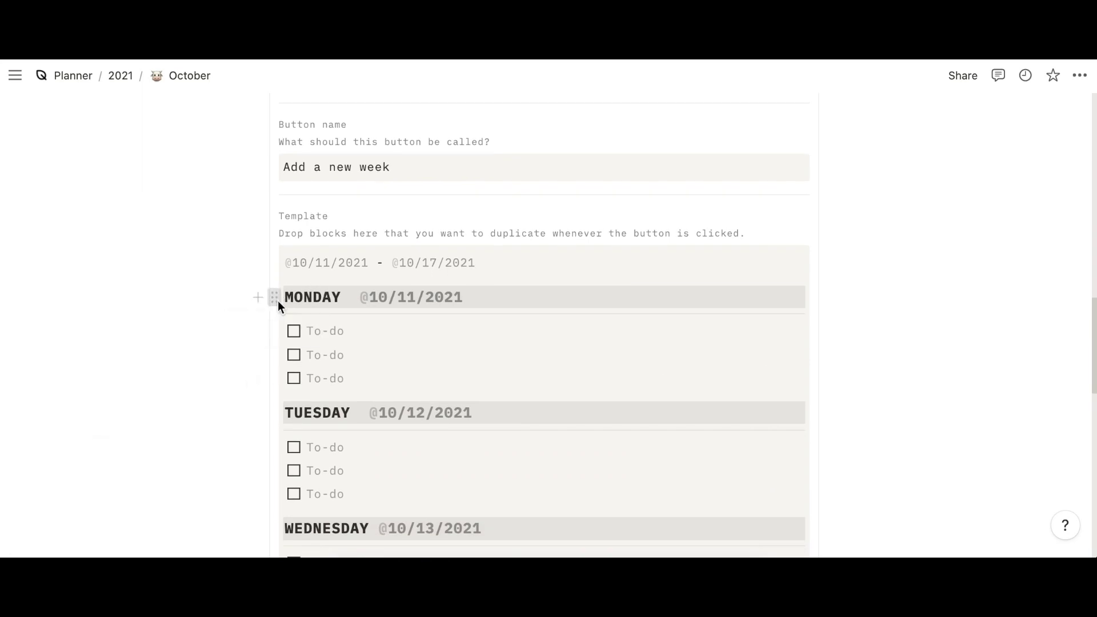
- Select the Monday and Tuesday day blocks inside the Add a new week button template
left_click(275, 298)
key("Escape")
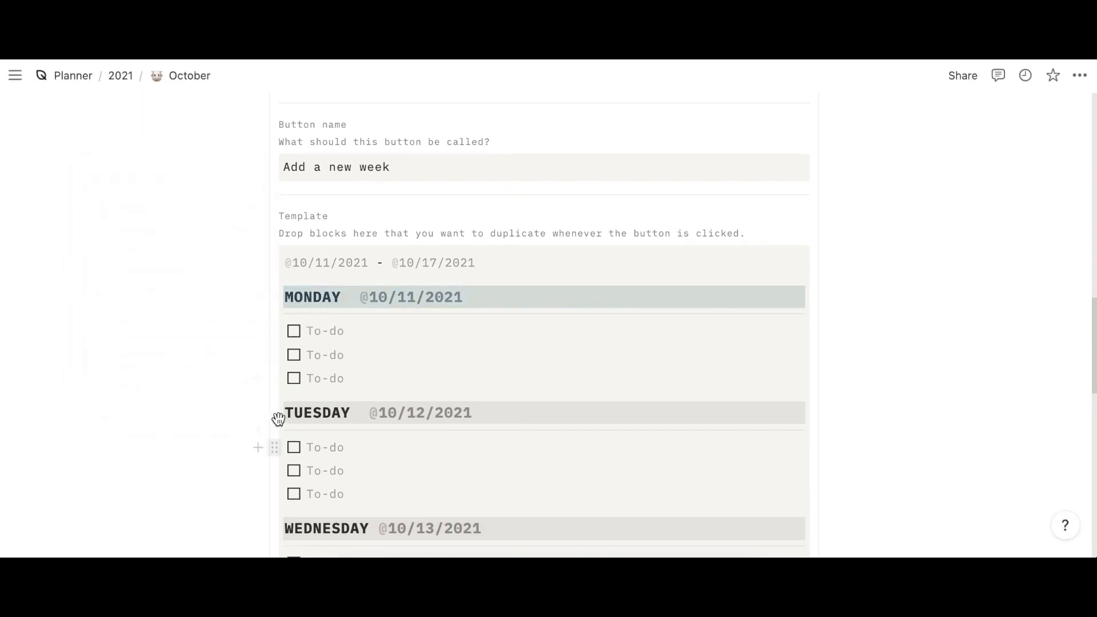
left_click(280, 415)
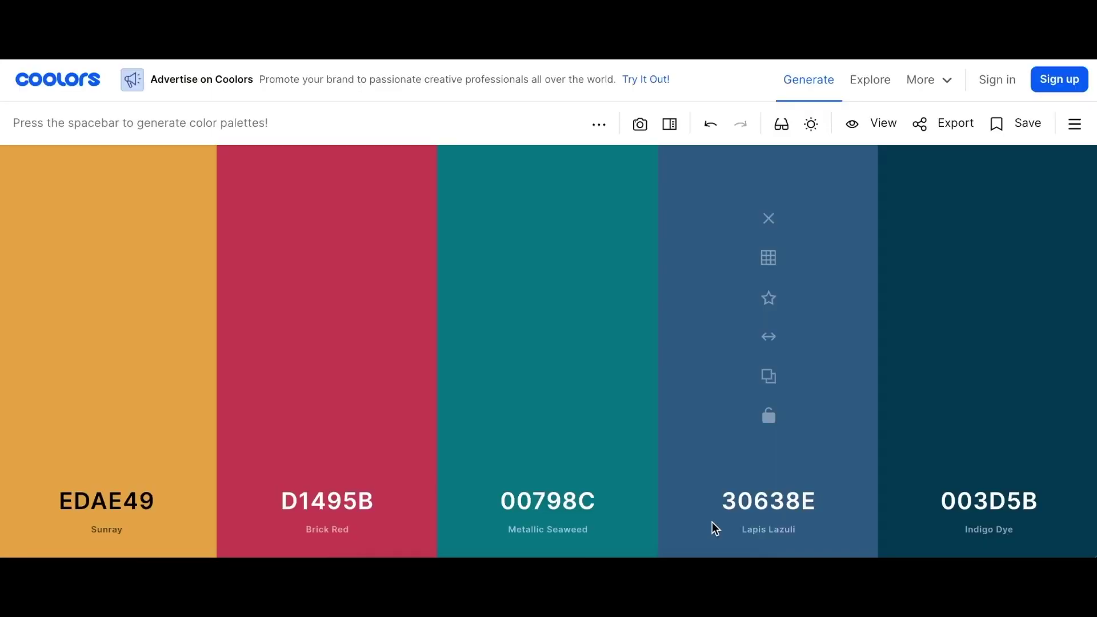
- Generate new Coolors palettes repeatedly, ending on 160C28, EFCB68, E1EFE6, AEB7B3, 000411
key("space")
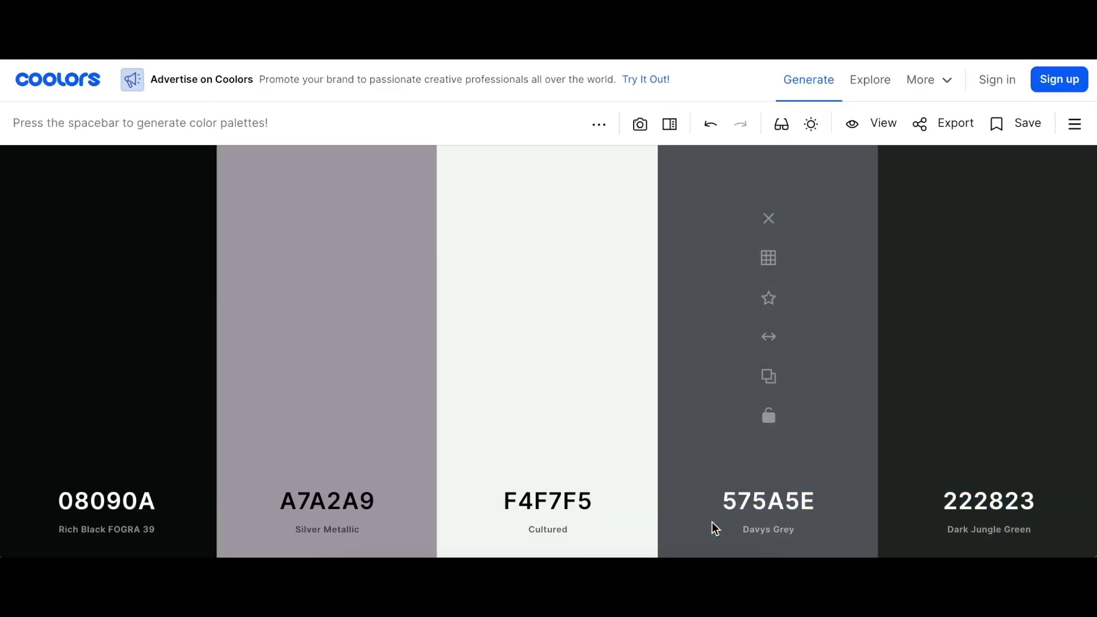
key("space")
key("space")
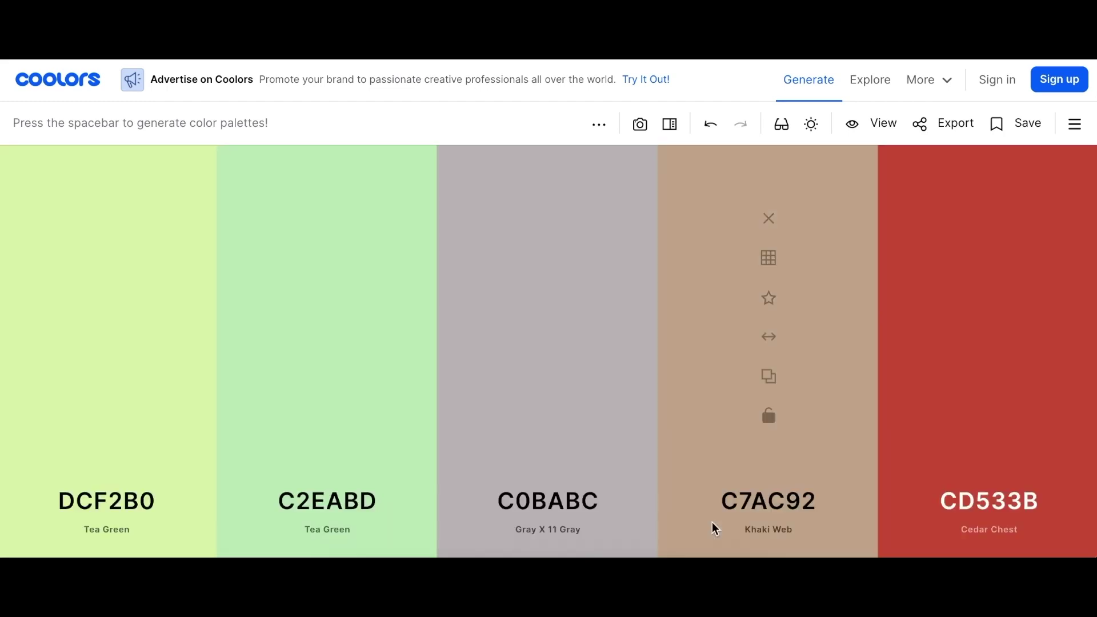
key("space")
key("space")
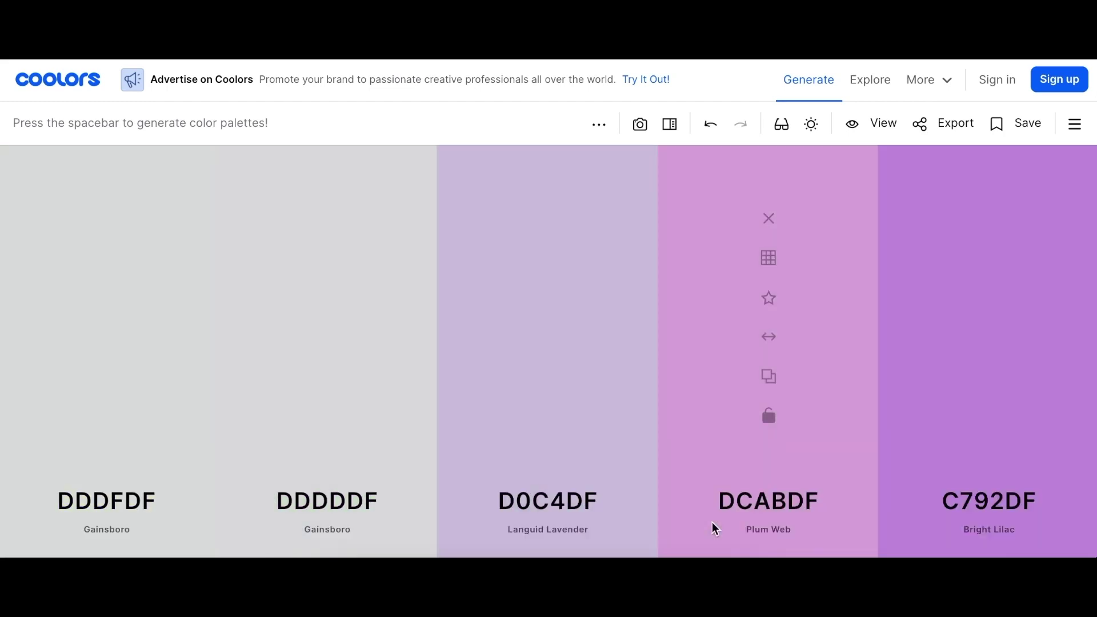
key("space")
key("space")
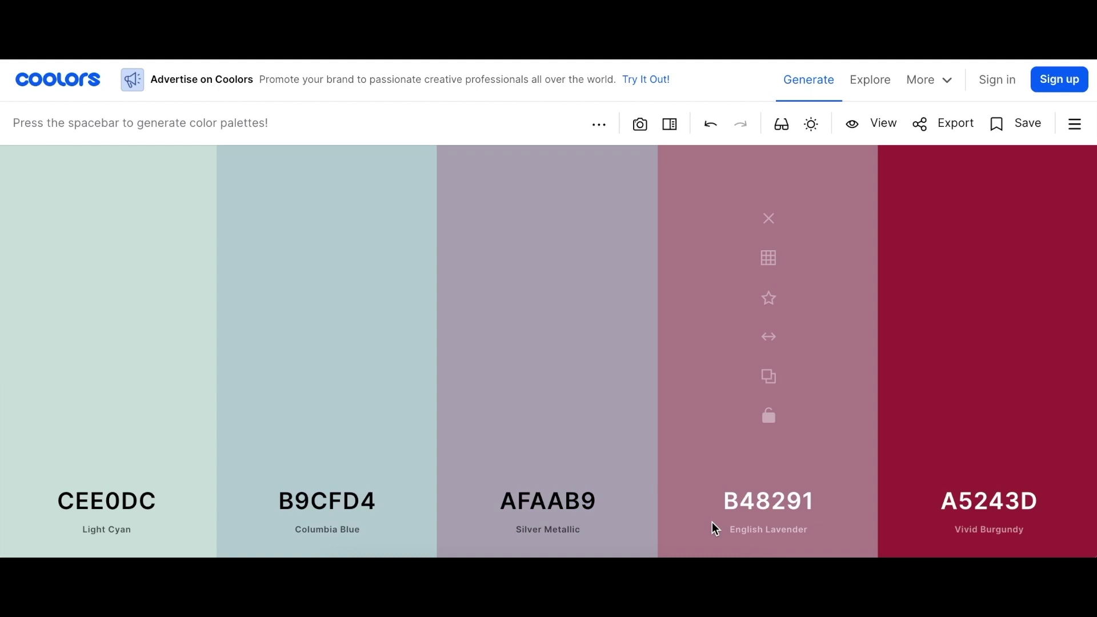
key("space")
key("space")
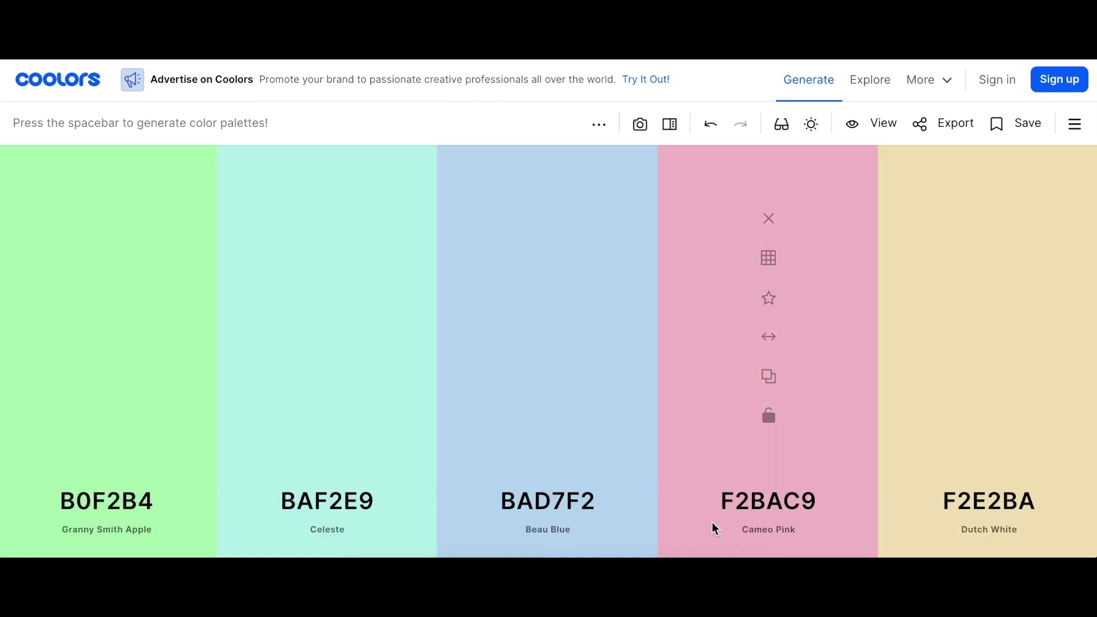
key("space")
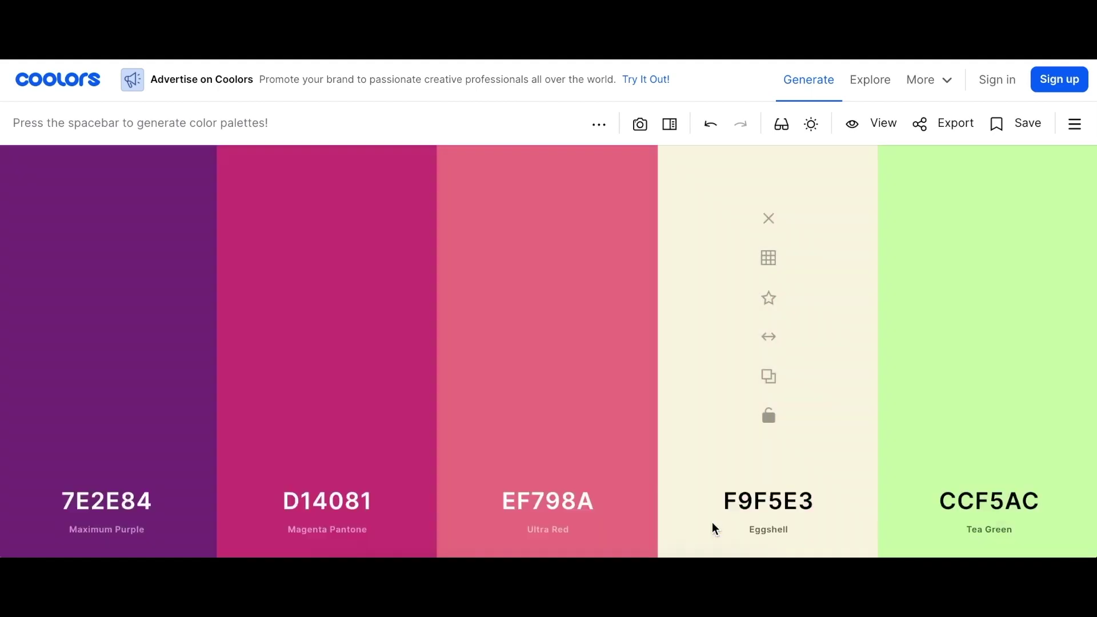
key("space")
key("space")
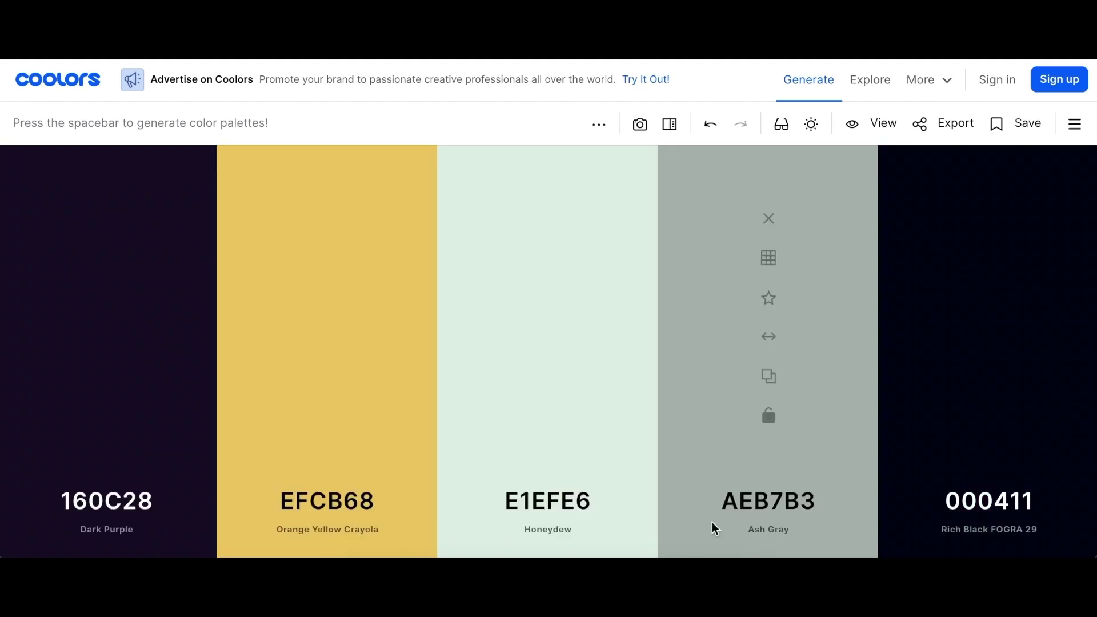
key("space")
key("space")
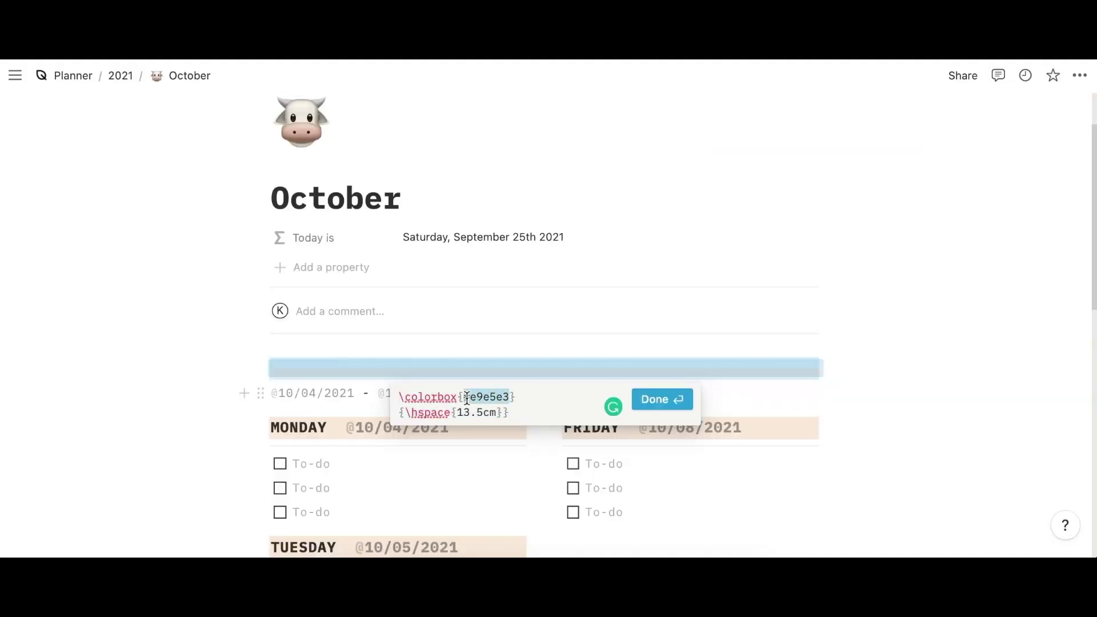
- Recolour the top divider bar above the first week to tan DFCAB9
type("DFCAB9")
left_click(654, 402)
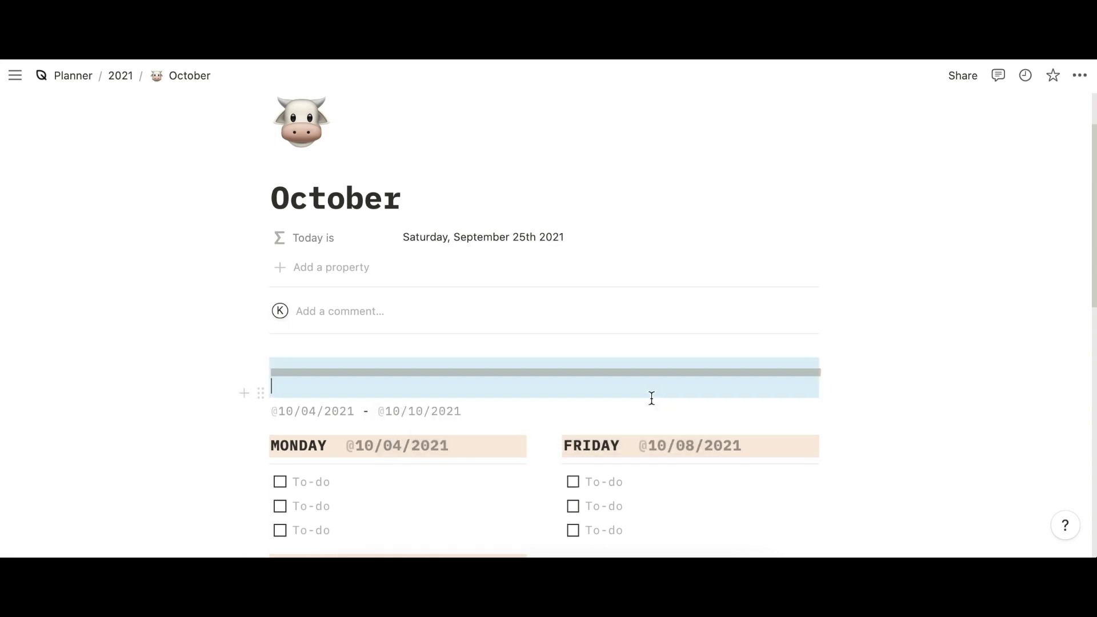
left_click(652, 430)
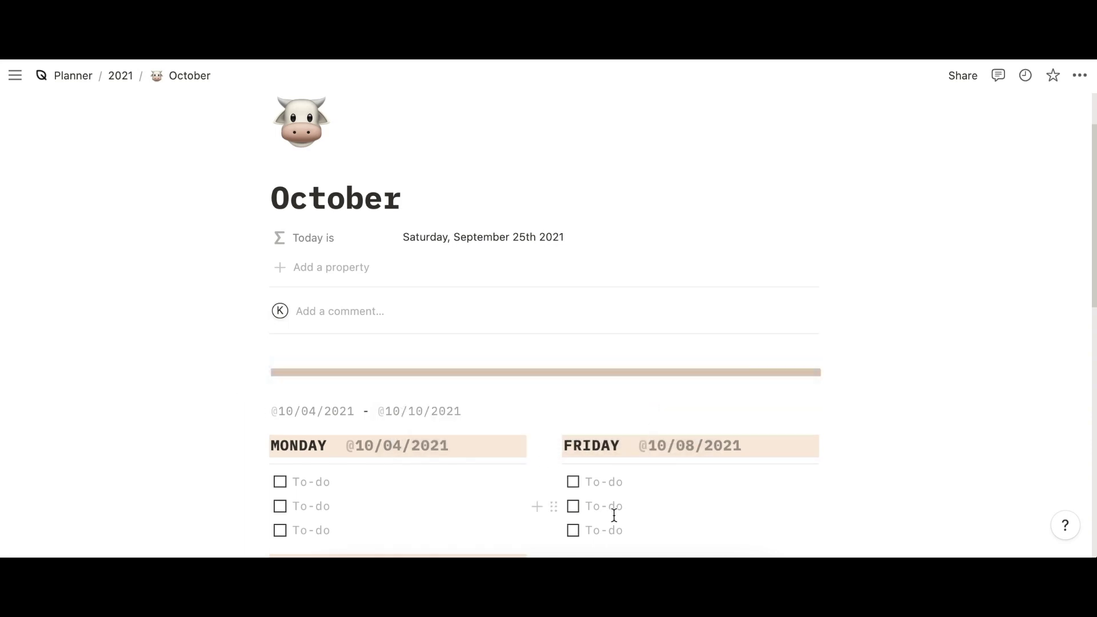
scroll(615, 515, "down", 10)
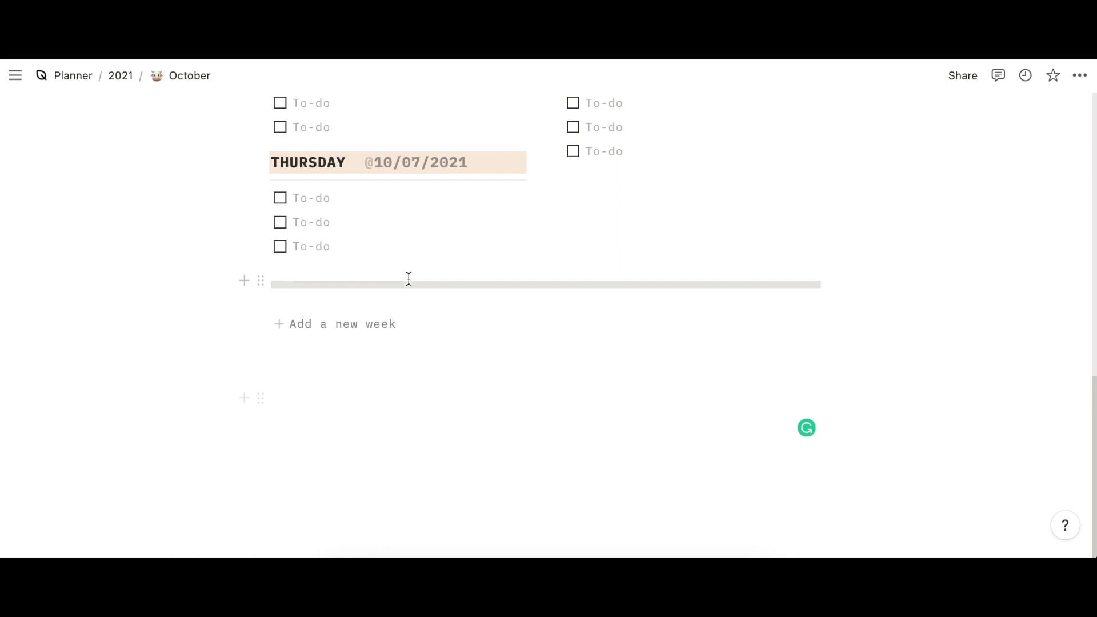
- Change the lower divider above Add a new week to DFCAB9, removing the stray digit
left_click(704, 284)
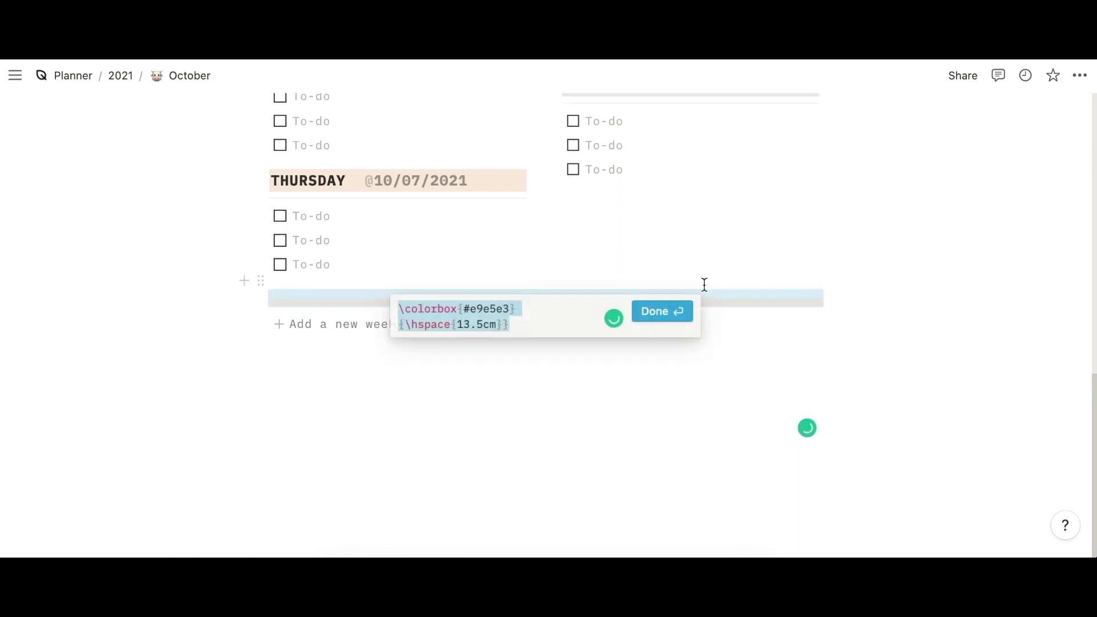
key("Return")
left_click(520, 285)
left_click(507, 315)
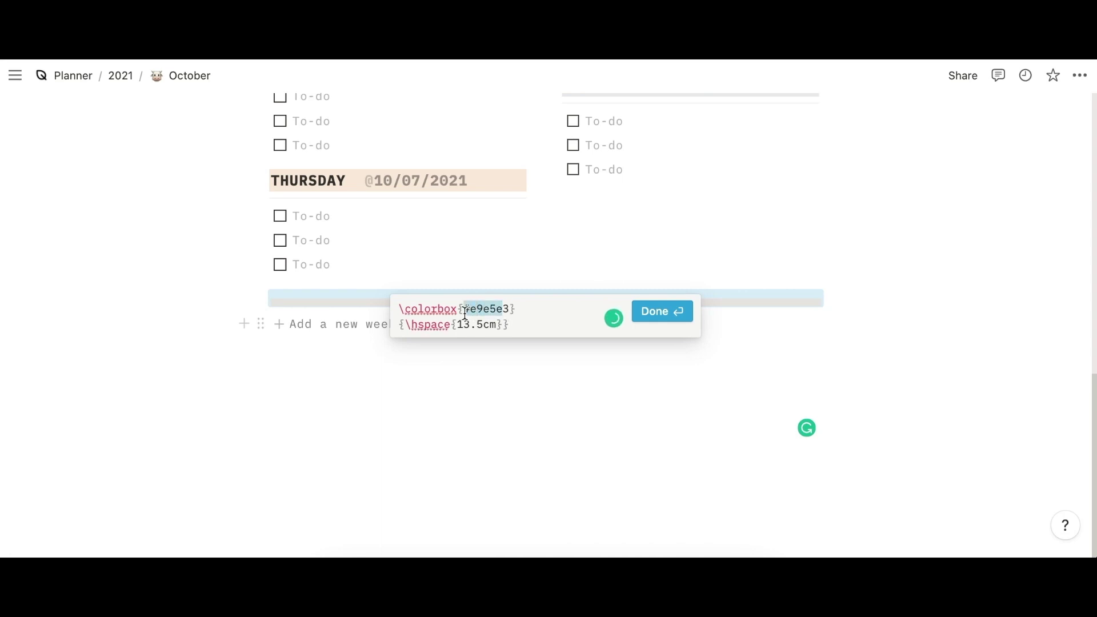
type("DFCAB93")
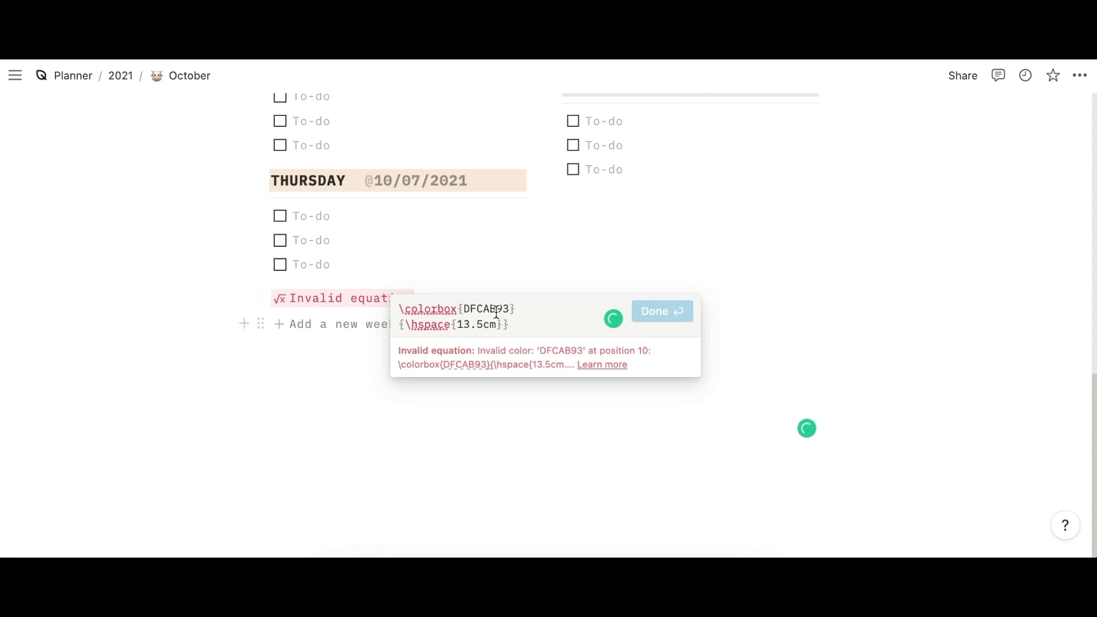
key("BackSpace")
left_click(666, 311)
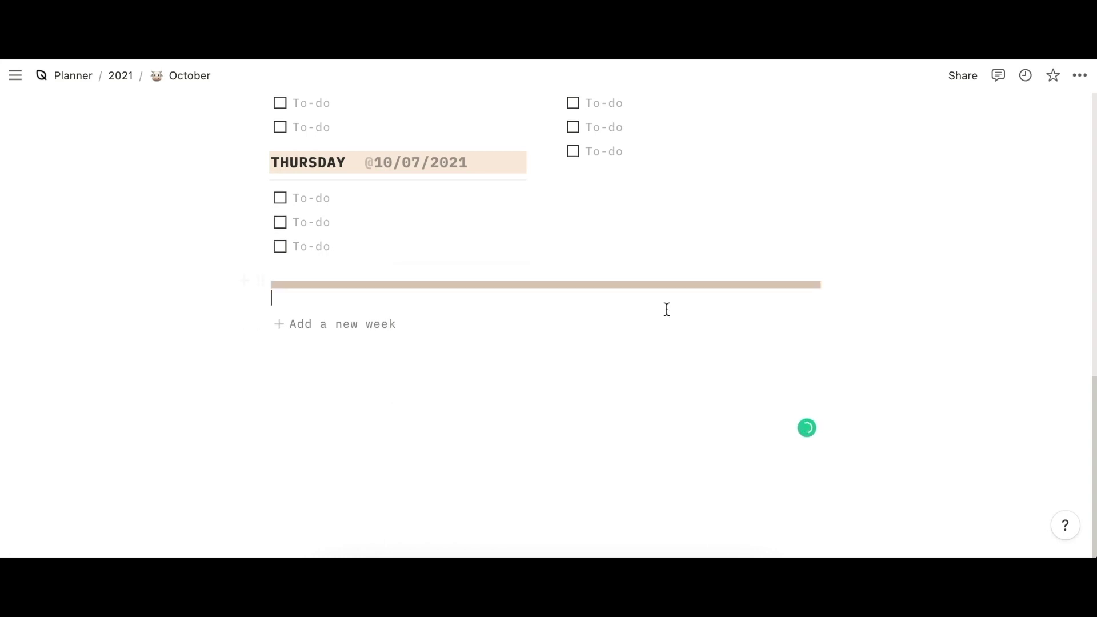
scroll(589, 258, "up", 15)
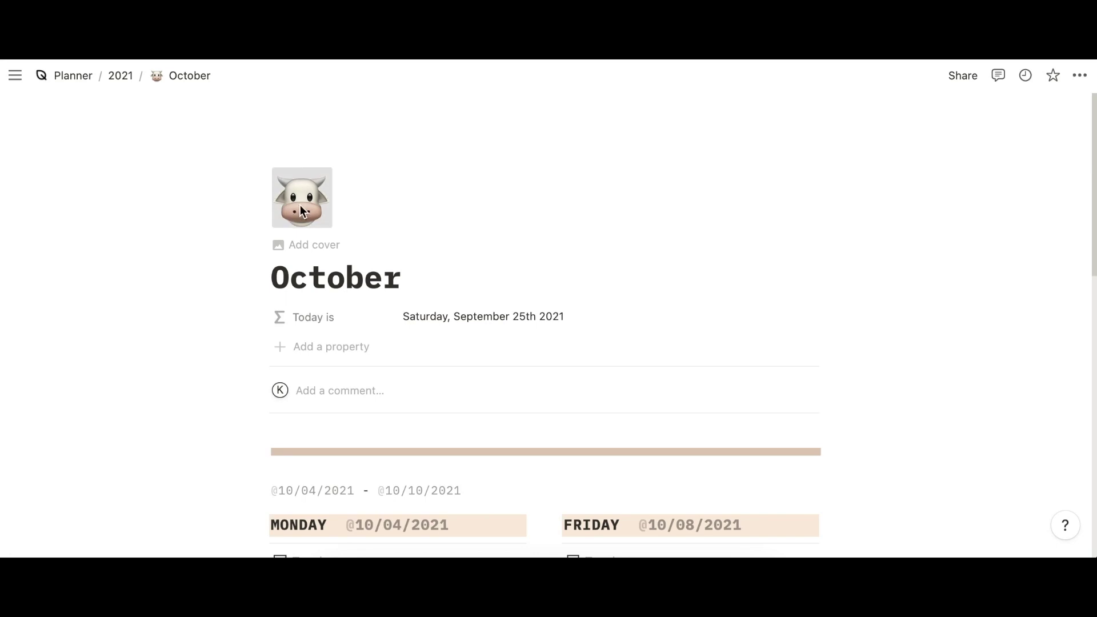
left_click(300, 204)
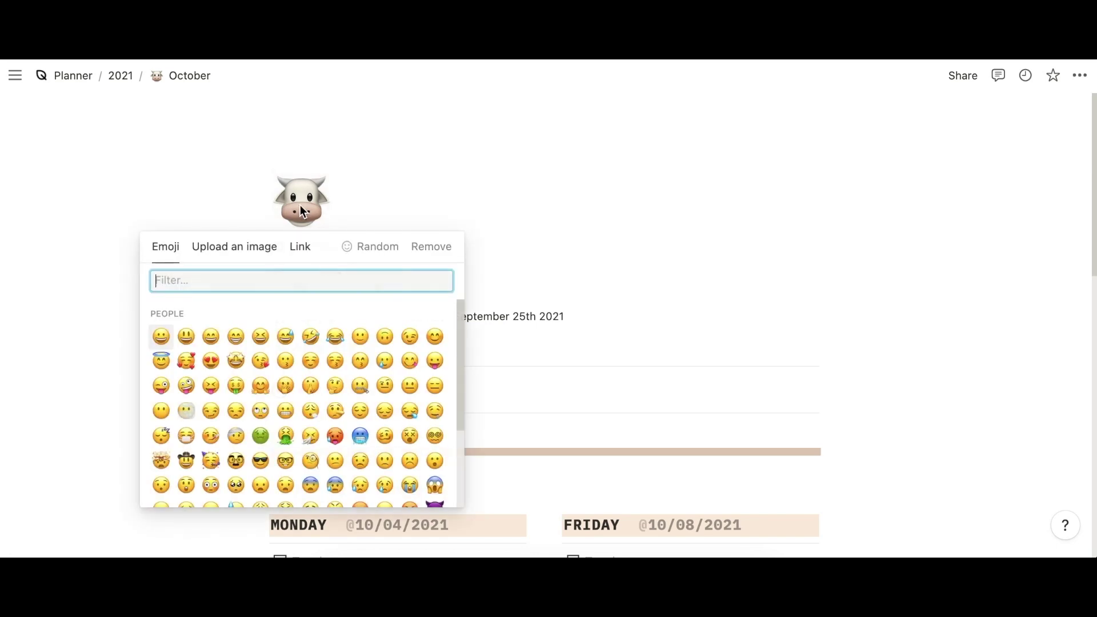
- Choose the icon picker's Link option, then scroll GIPHY's pumpkin stickers for the TV one
left_click(216, 254)
left_click(300, 251)
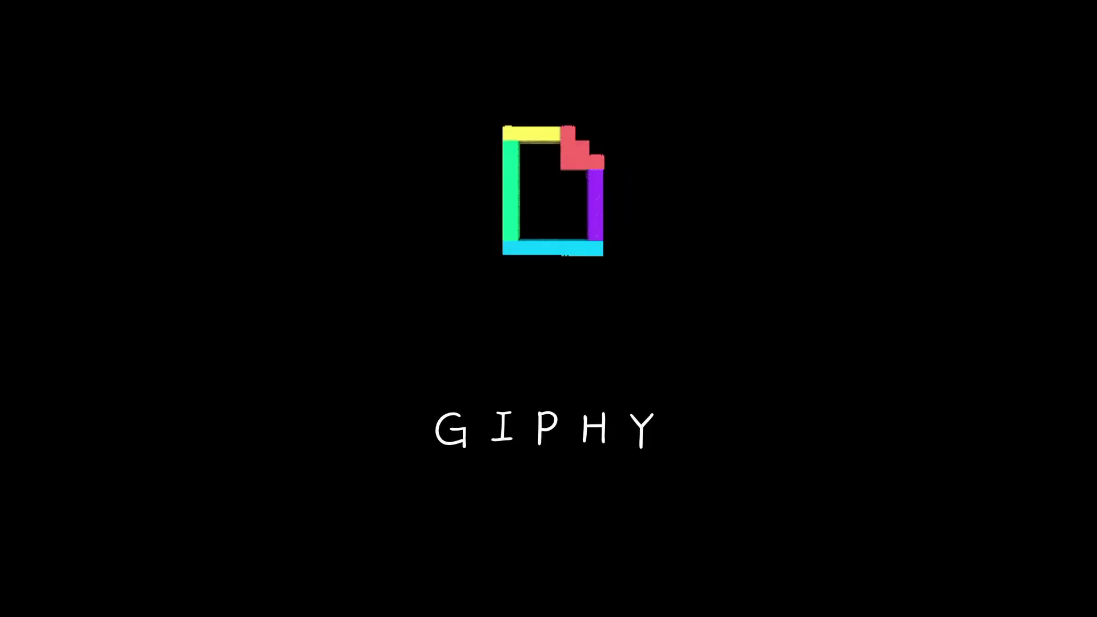
scroll(262, 485, "down", 5)
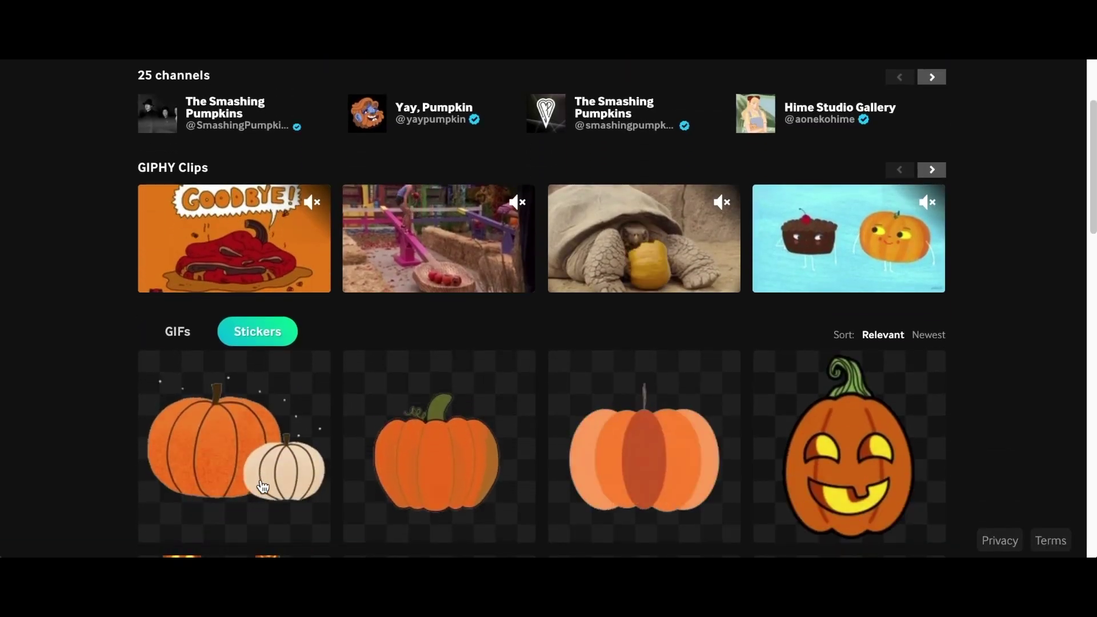
scroll(263, 486, "down", 6)
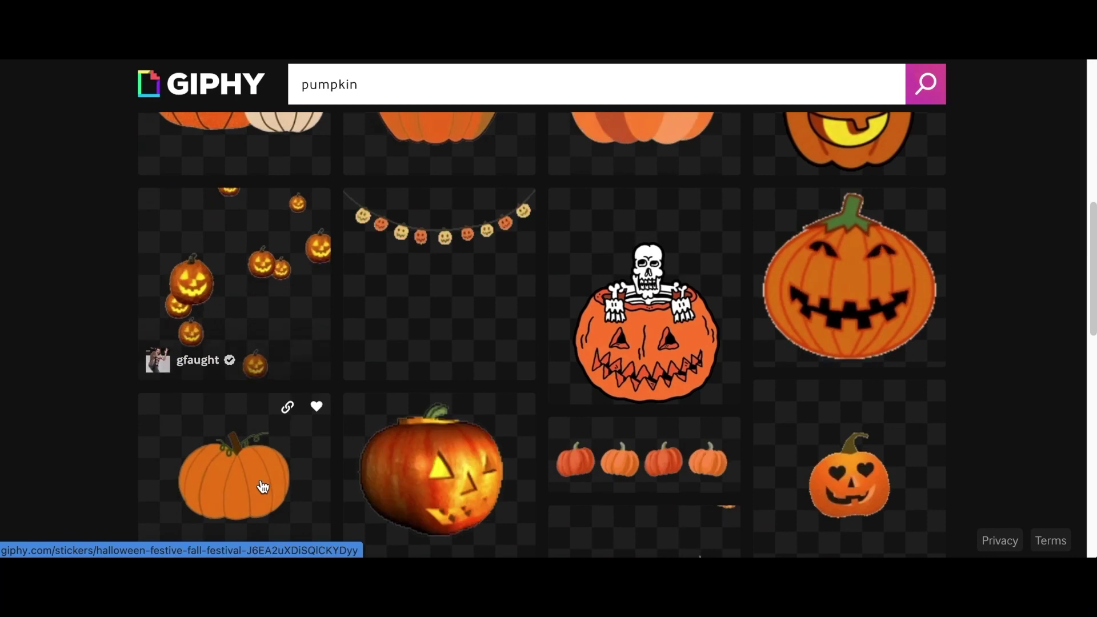
scroll(263, 486, "down", 6)
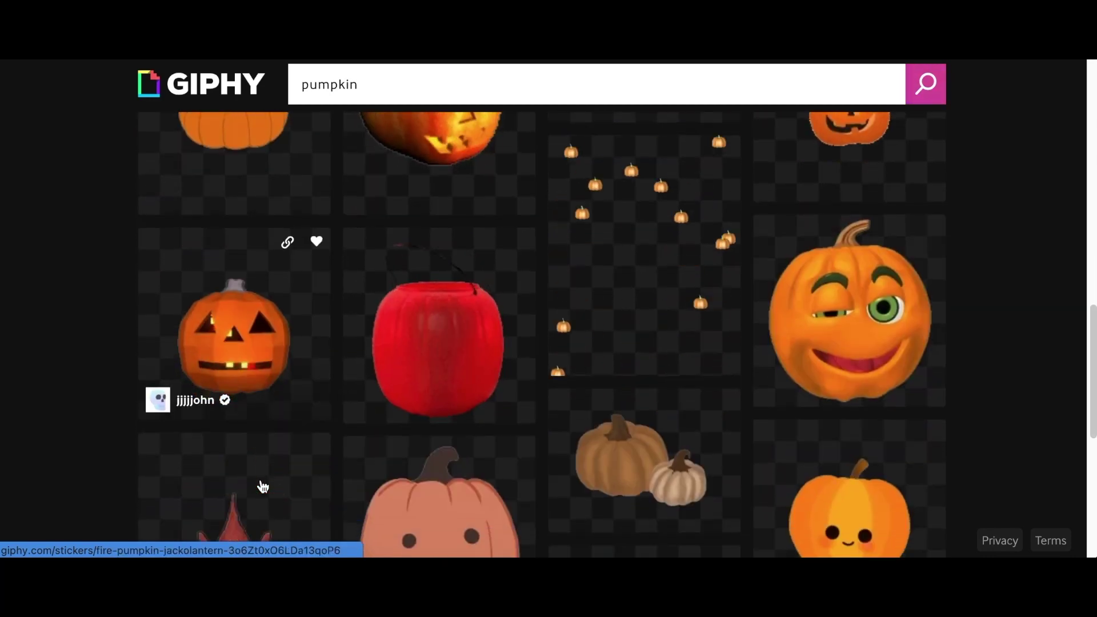
scroll(262, 486, "down", 5)
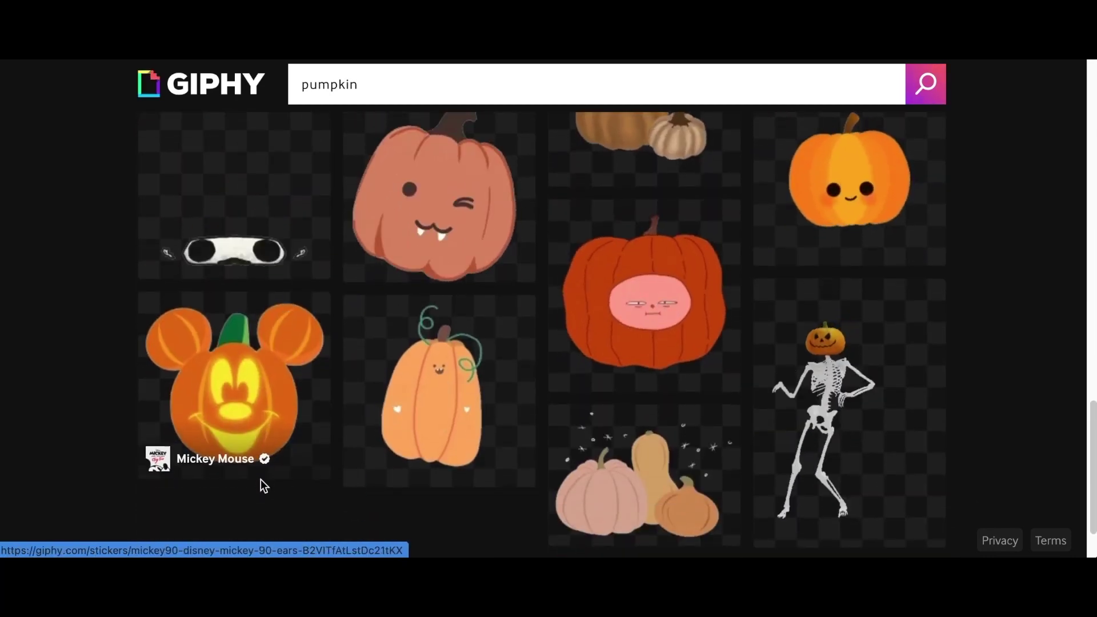
scroll(263, 486, "down", 10)
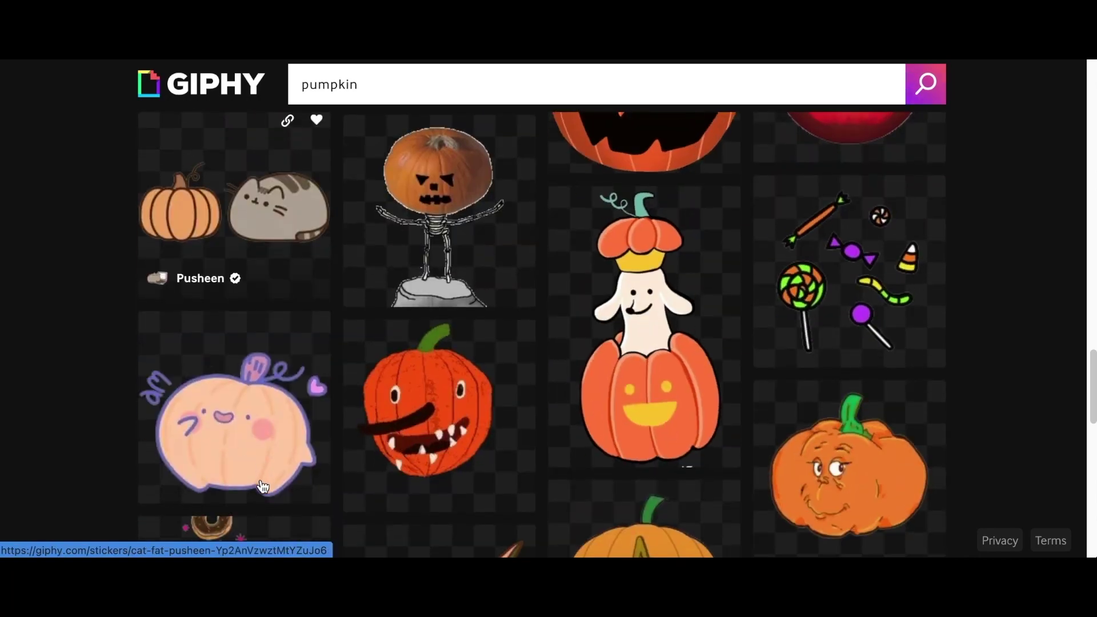
scroll(262, 486, "down", 4)
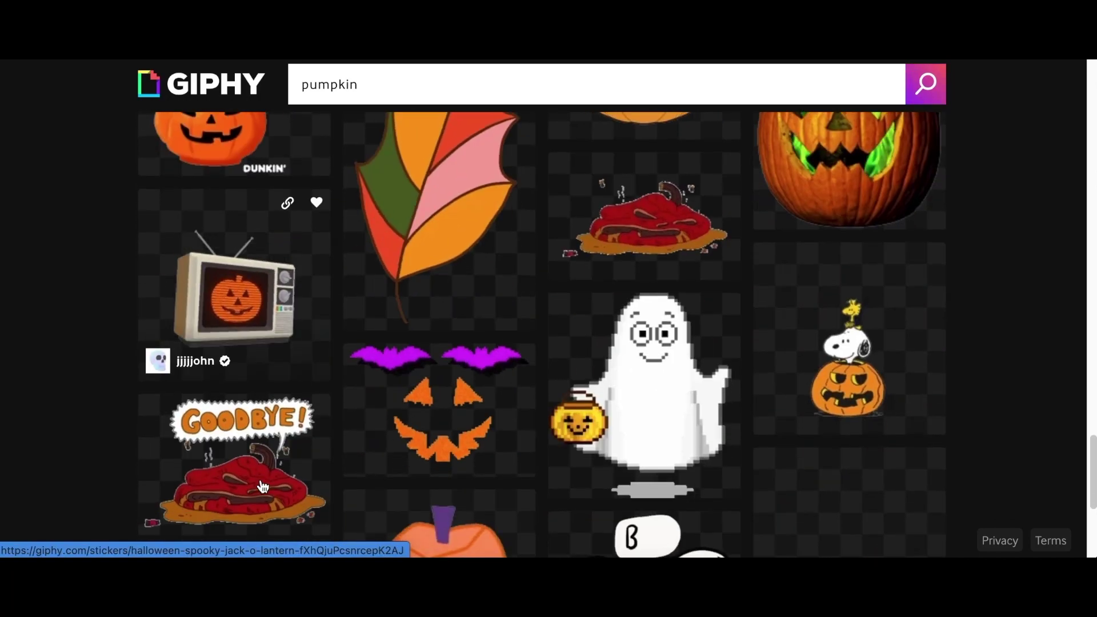
- Copy the pumpkin TV sticker's link and submit it as the October page icon
left_click(287, 206)
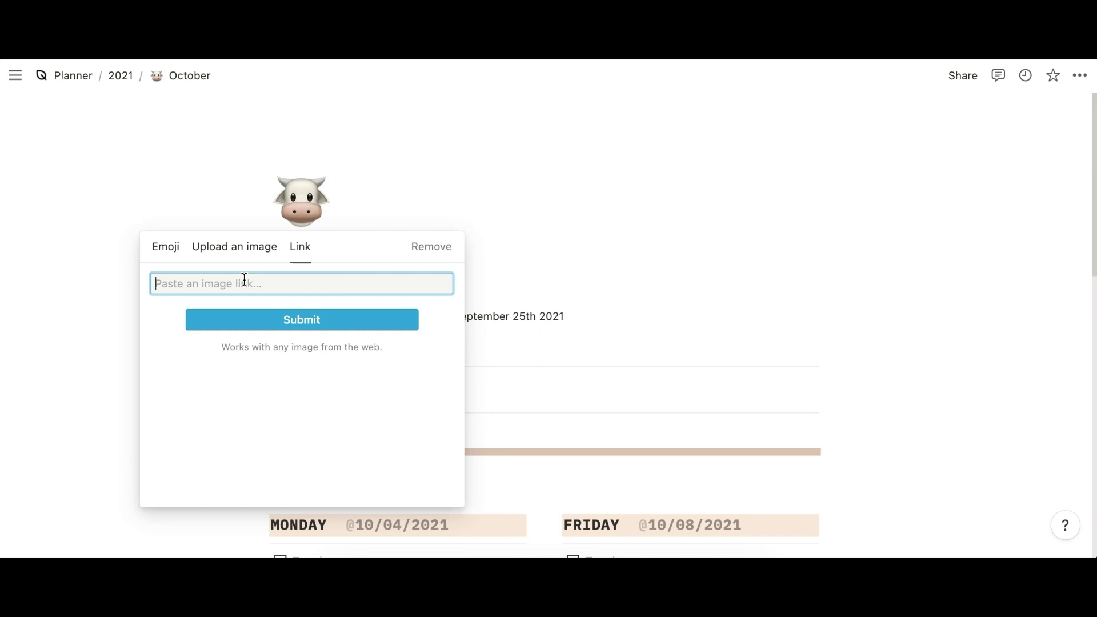
key("super+v")
left_click(275, 322)
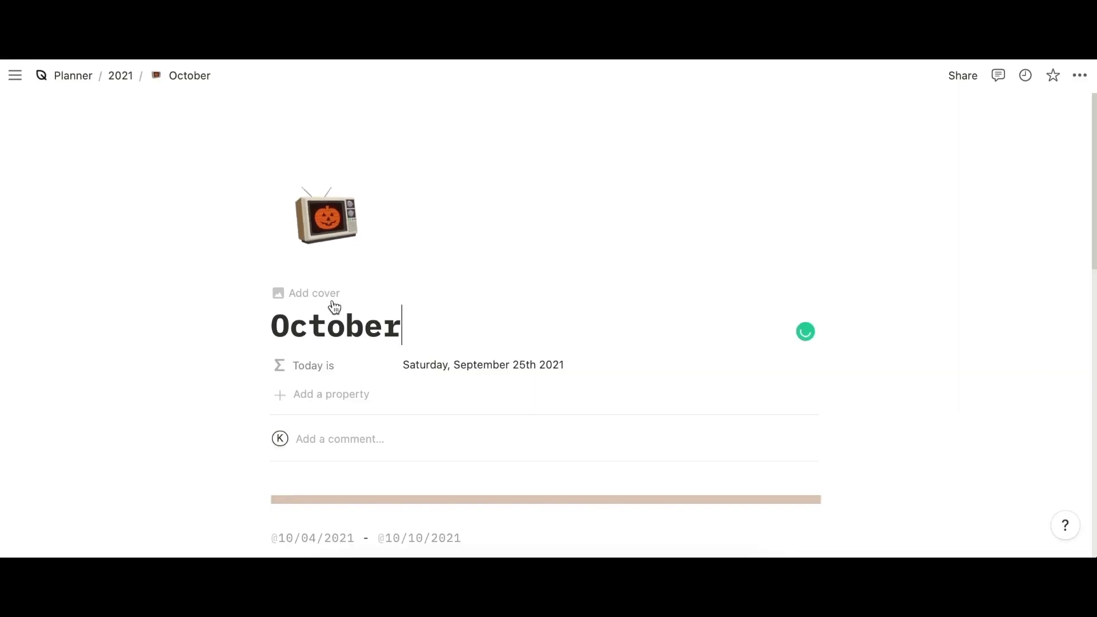
left_click(329, 295)
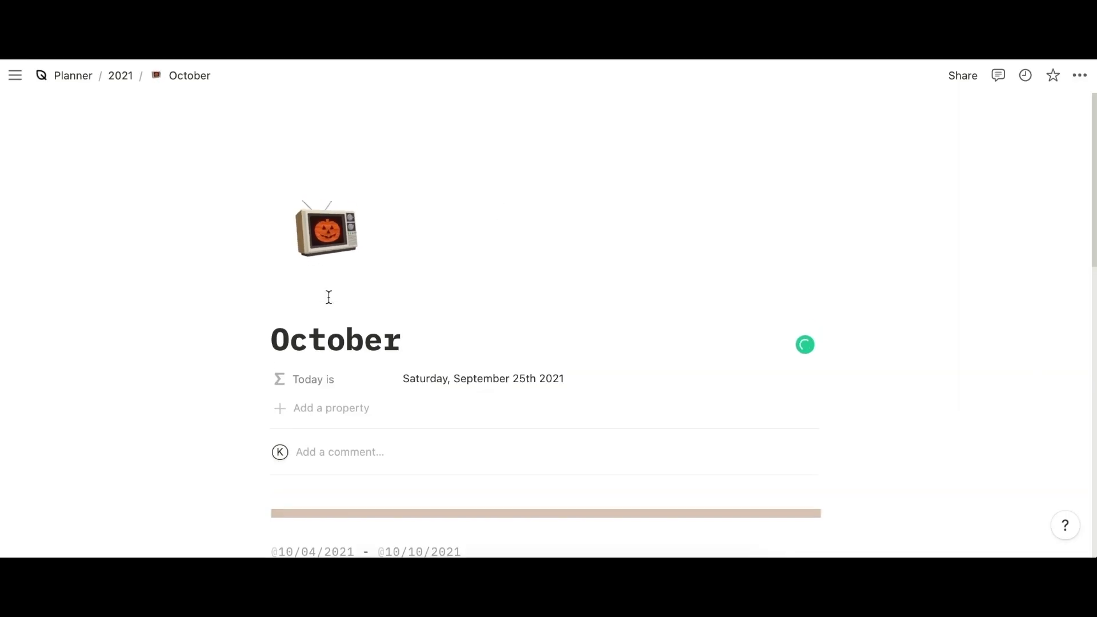
- Open Change cover and look through the Upload, Link and Unsplash tabs, ending on Upload
mouse_move(622, 209)
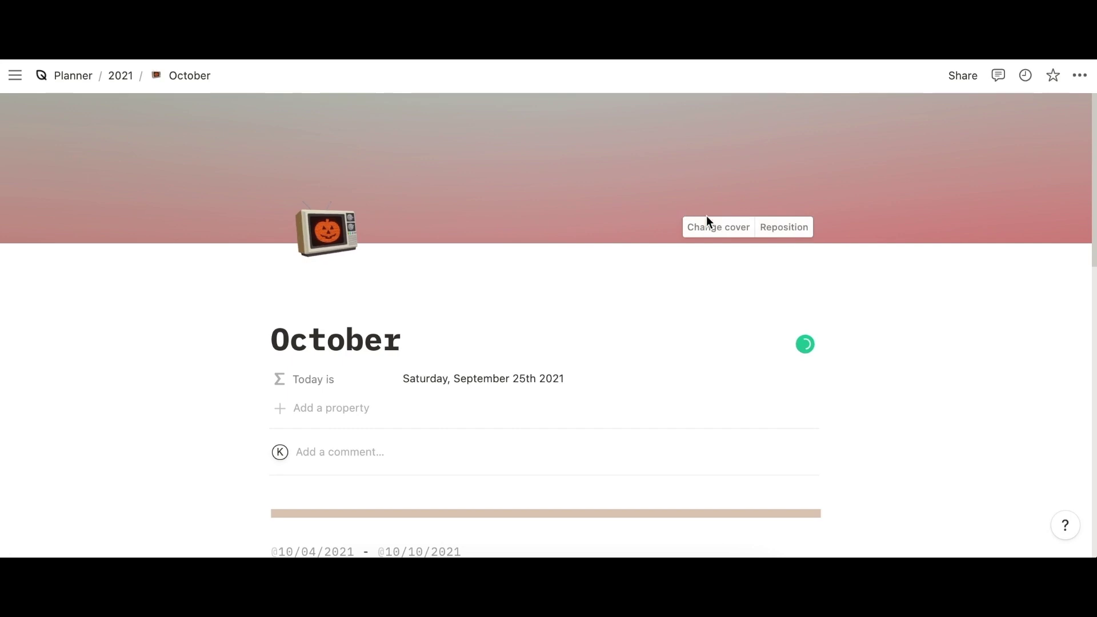
left_click(737, 228)
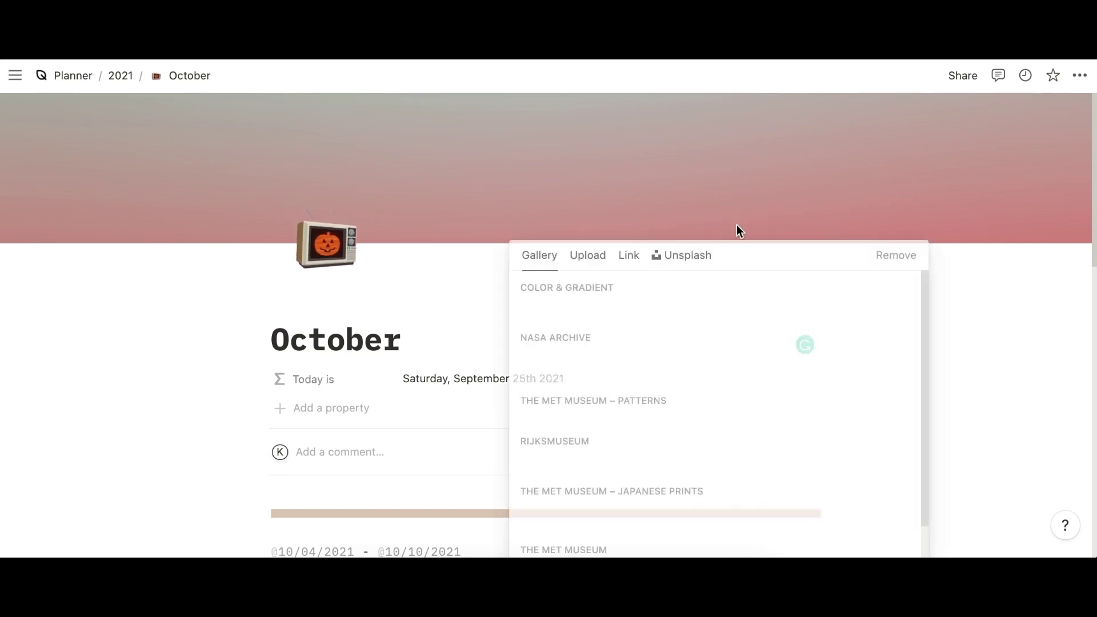
left_click(590, 249)
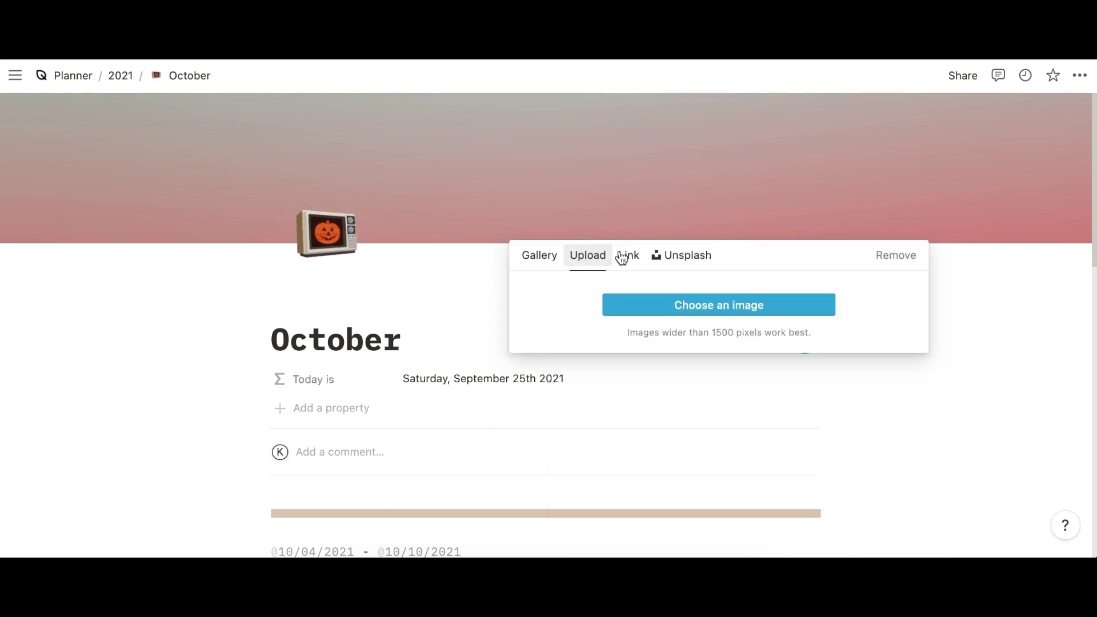
left_click(630, 257)
left_click(690, 261)
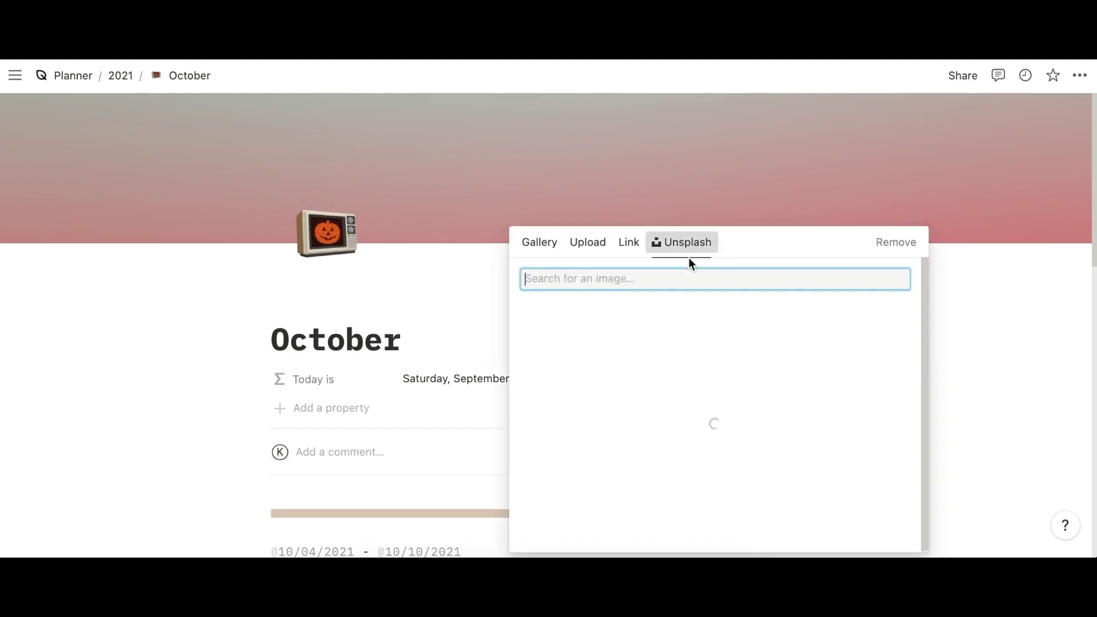
left_click(597, 243)
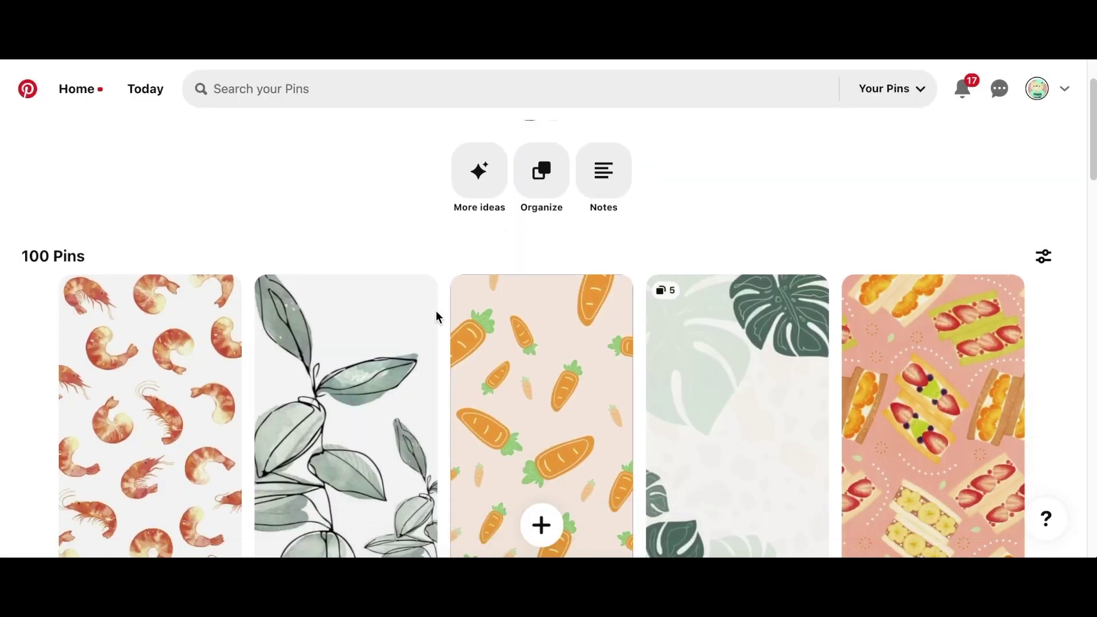
- Find the dark starry constellation pin and download its image
scroll(436, 311, "down", 5)
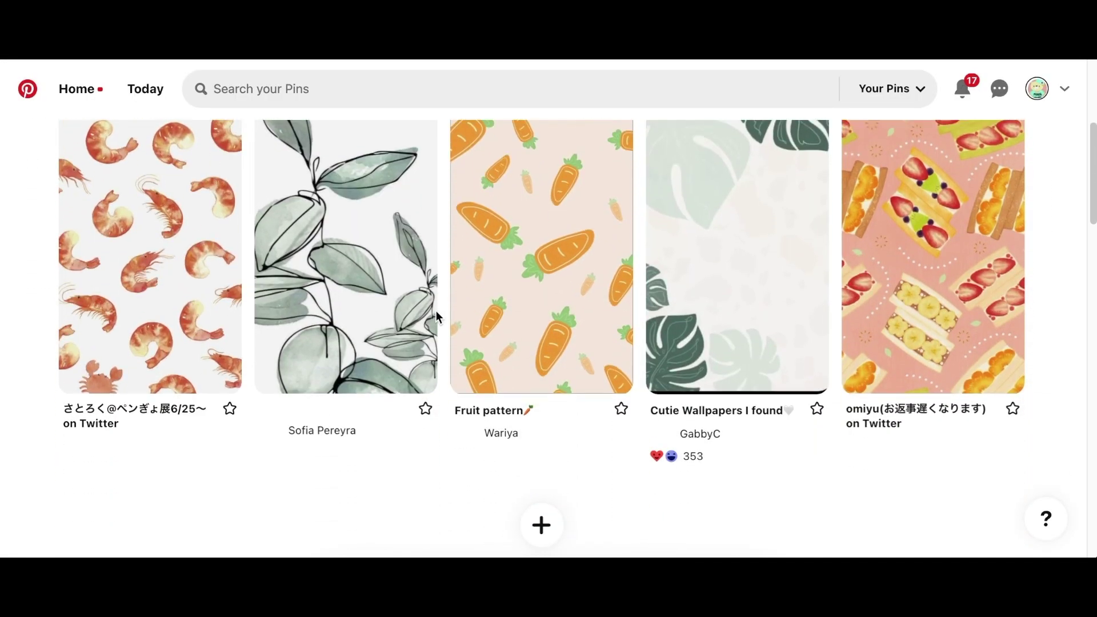
scroll(436, 310, "down", 5)
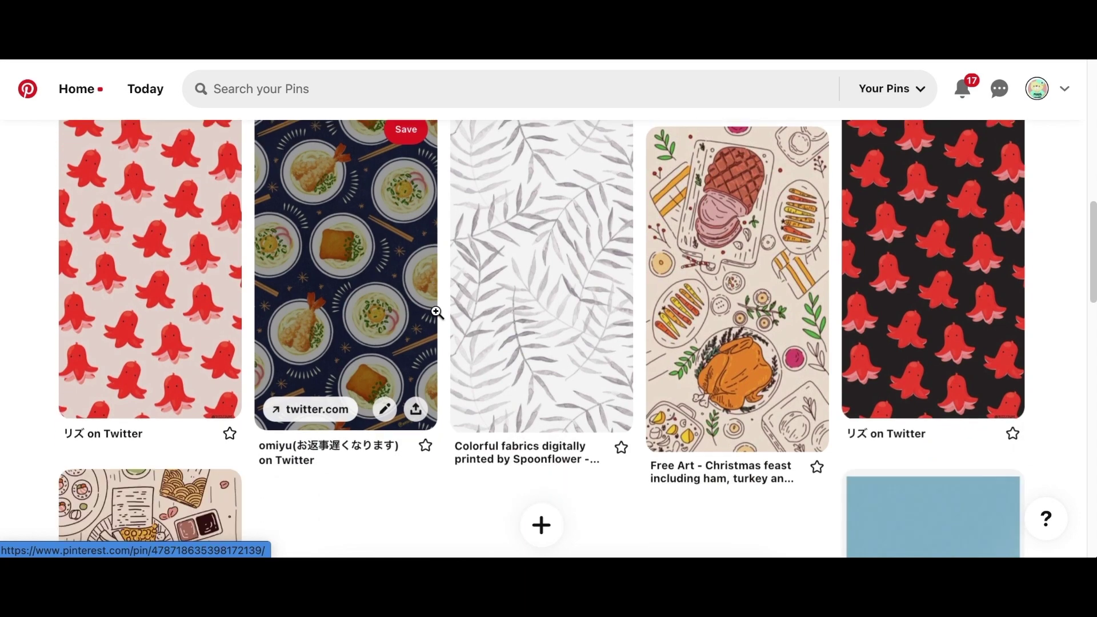
scroll(436, 311, "down", 5)
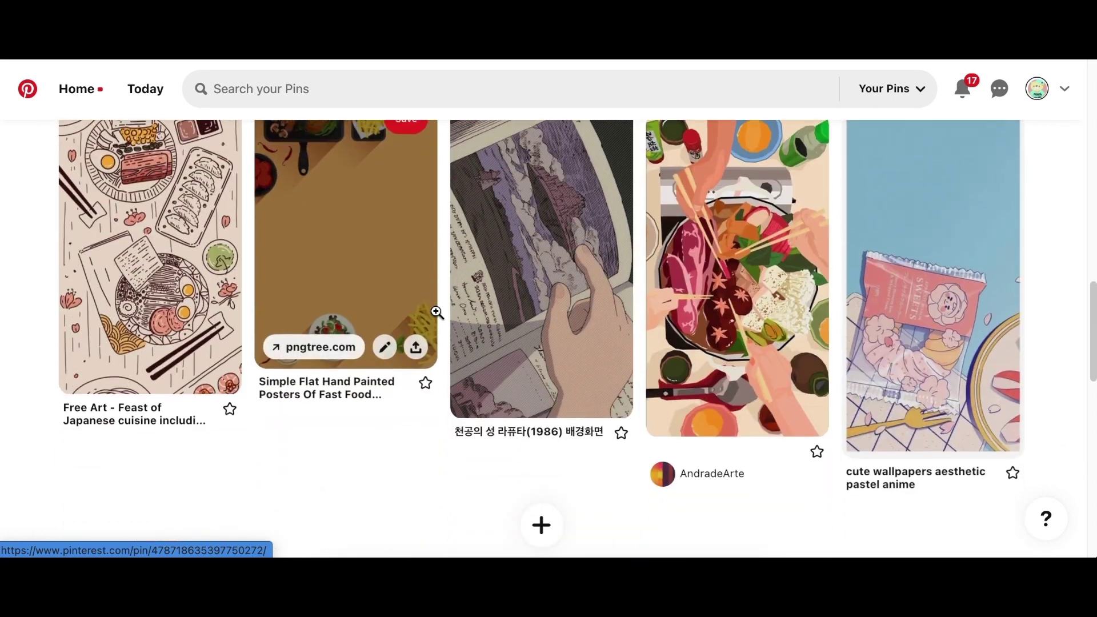
scroll(437, 312, "down", 5)
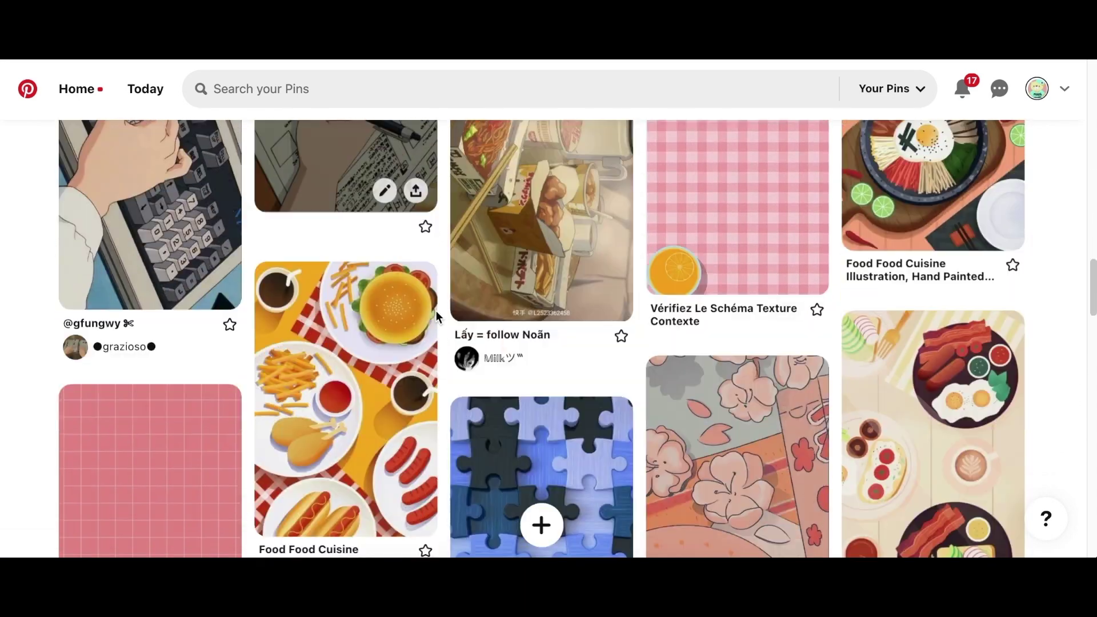
scroll(436, 312, "down", 10)
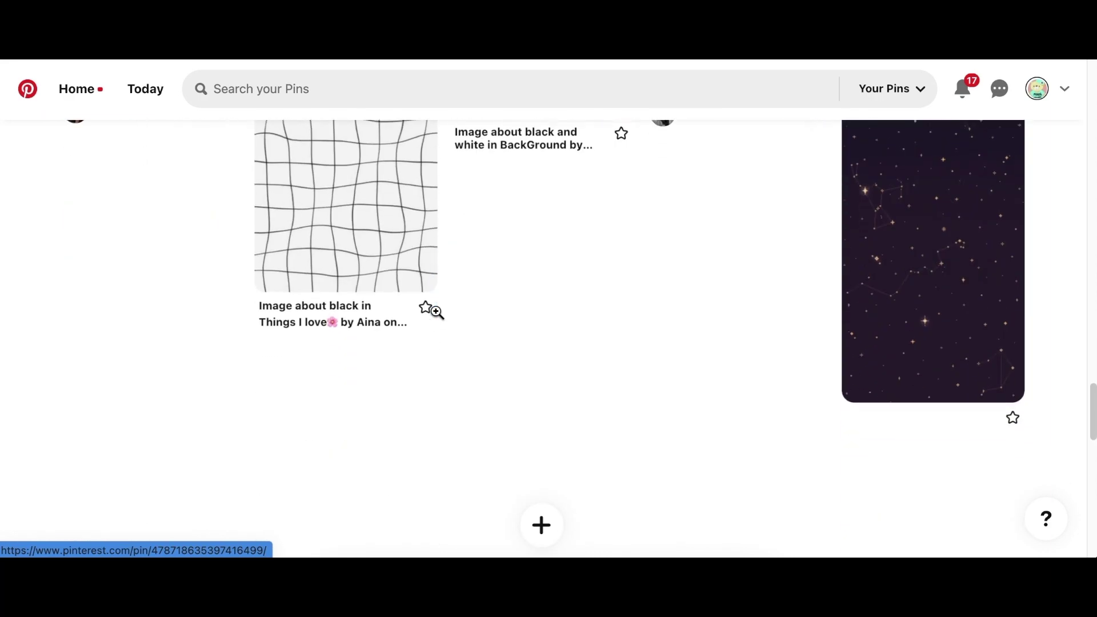
scroll(436, 314, "down", 2)
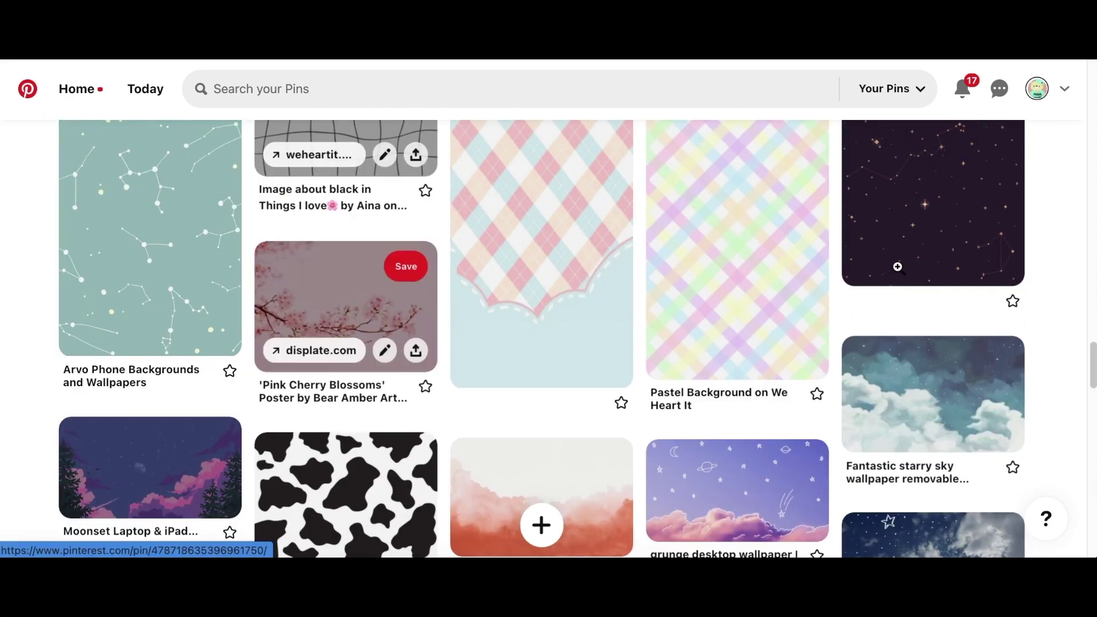
left_click(915, 245)
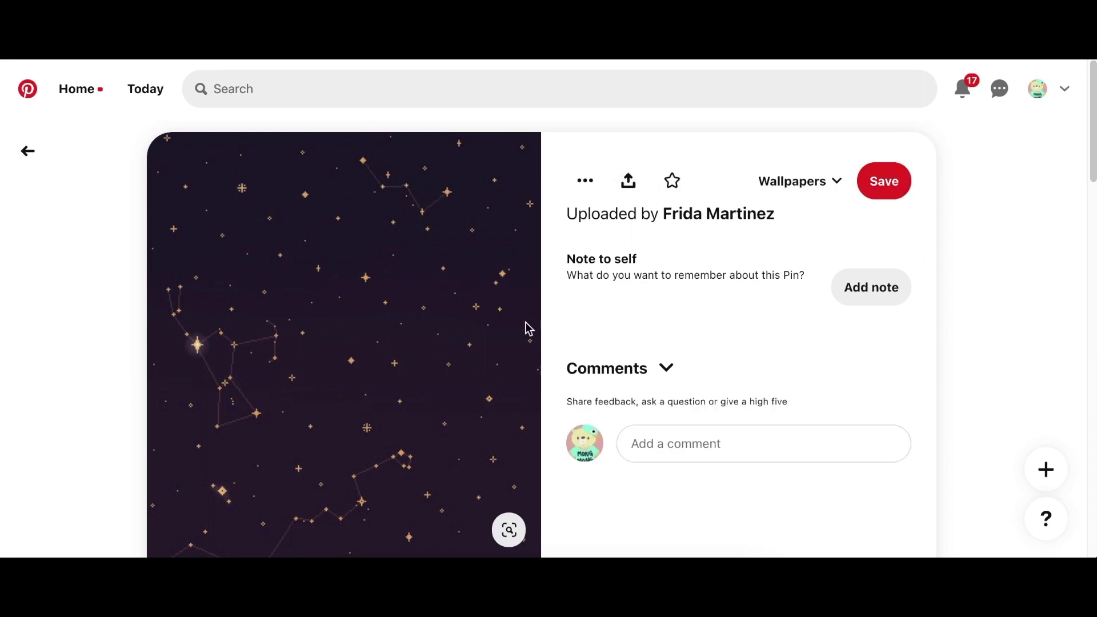
left_click(584, 182)
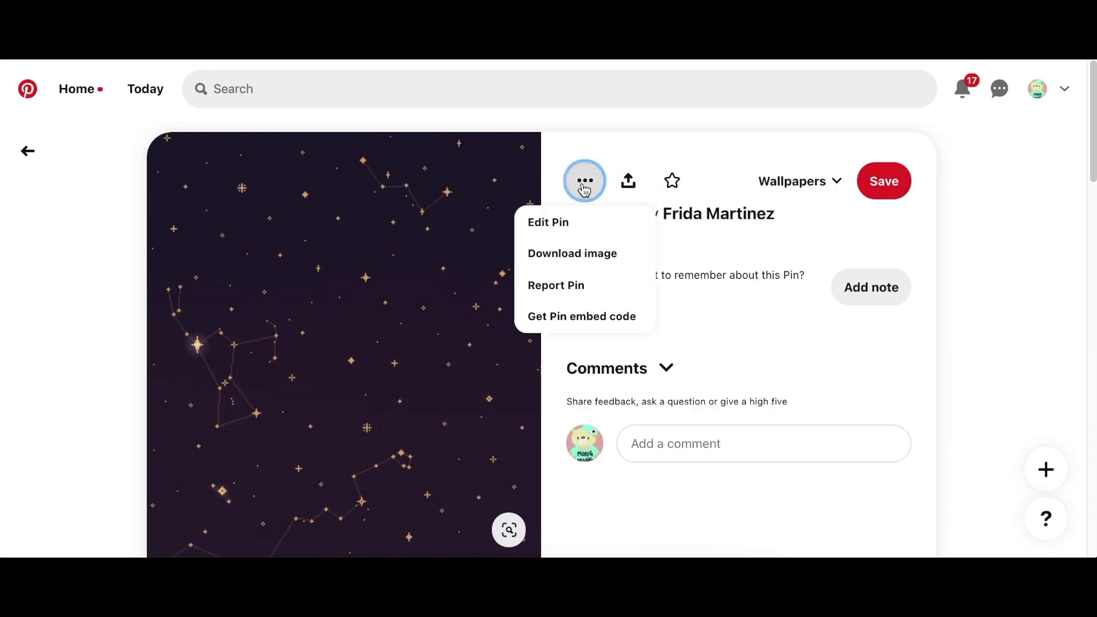
left_click(575, 257)
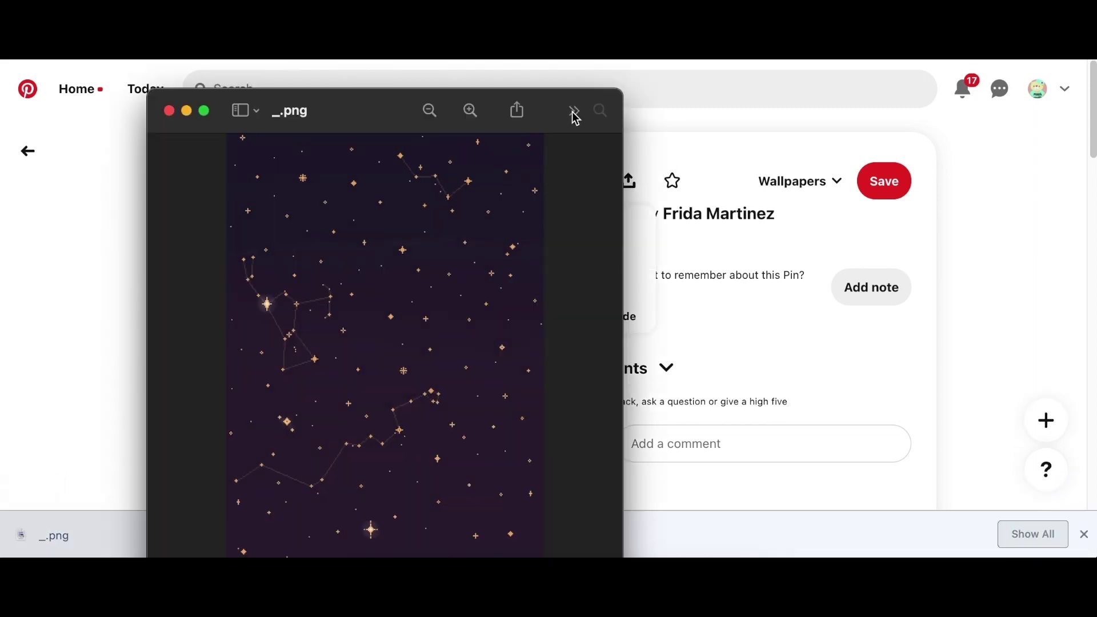
- Rotate the downloaded starry image in Preview and save the rotated version
left_click(574, 112)
left_click(610, 137)
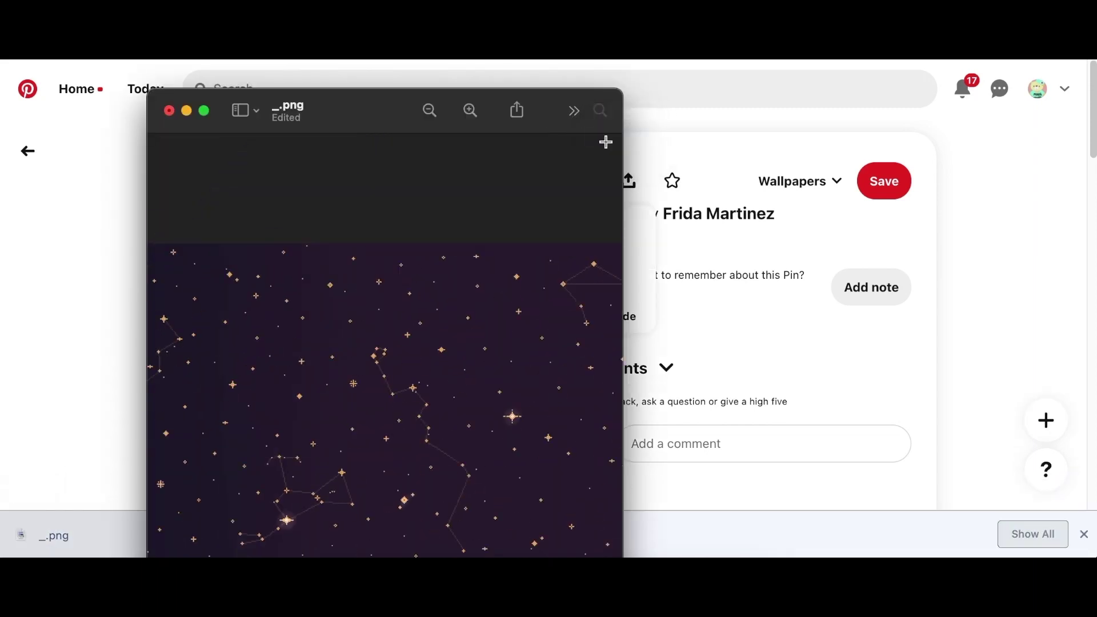
left_click(170, 111)
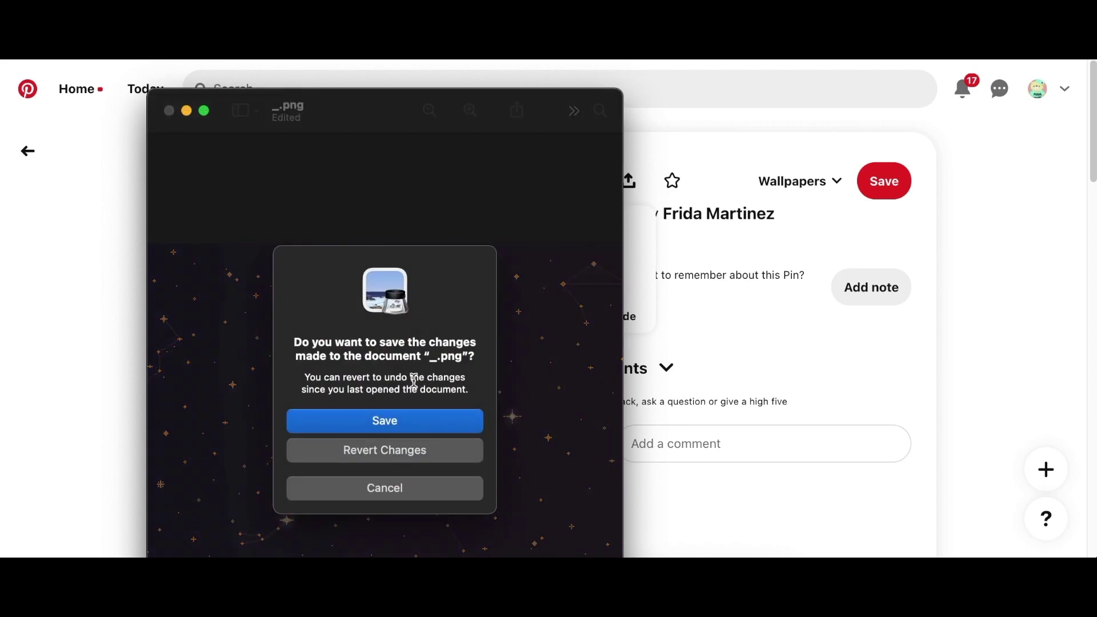
left_click(358, 423)
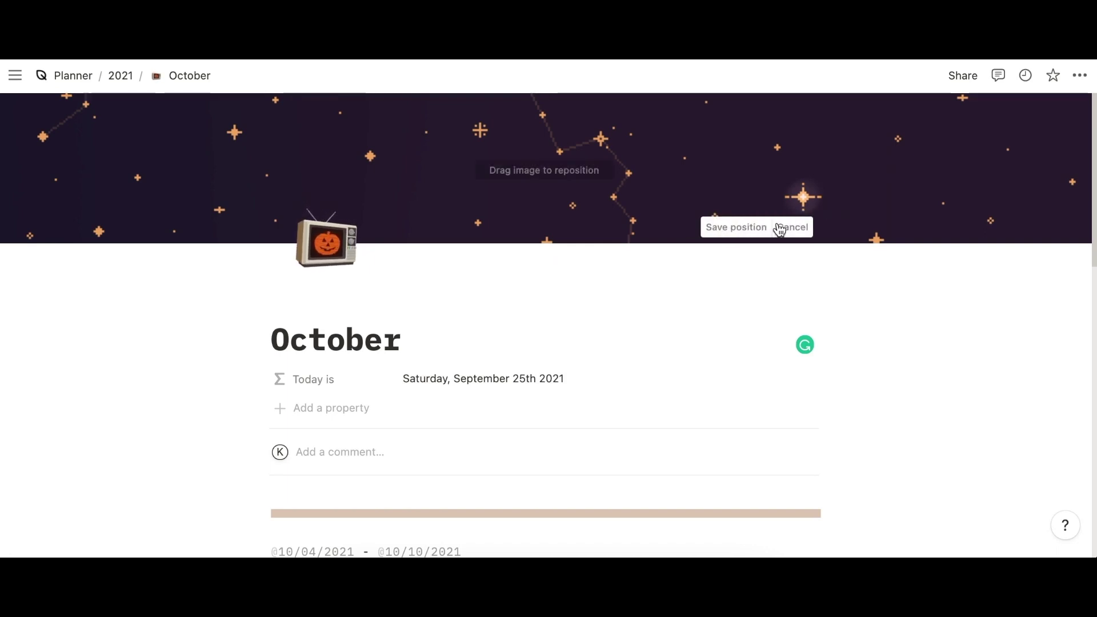
- Reposition the starry cover higher to reveal its constellation lines and save that position
left_click_drag(794, 138, 828, 62)
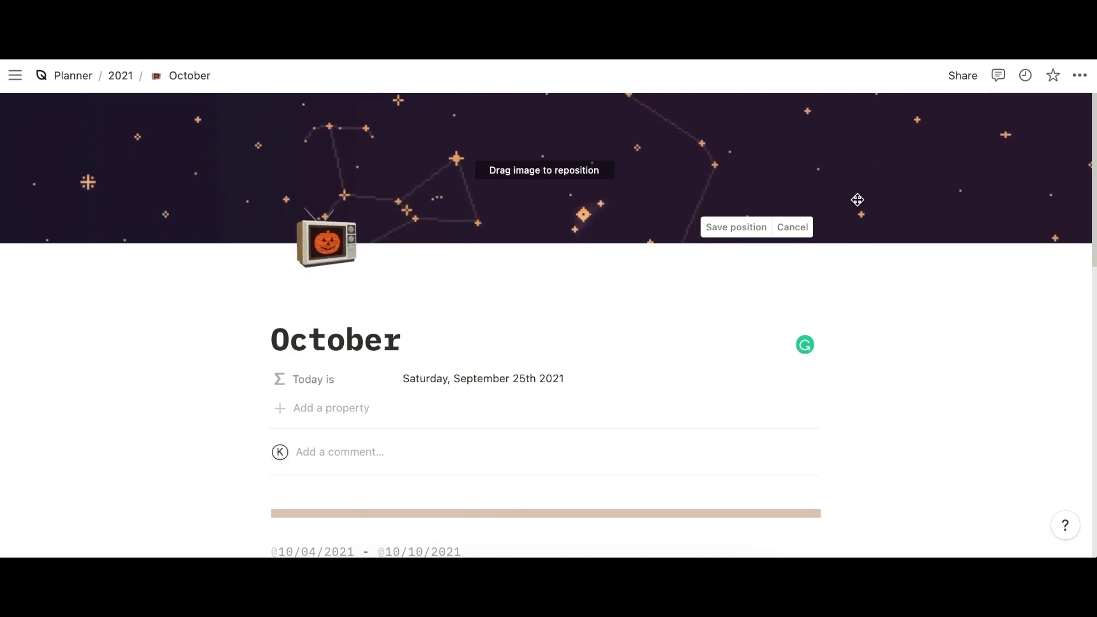
left_click(710, 228)
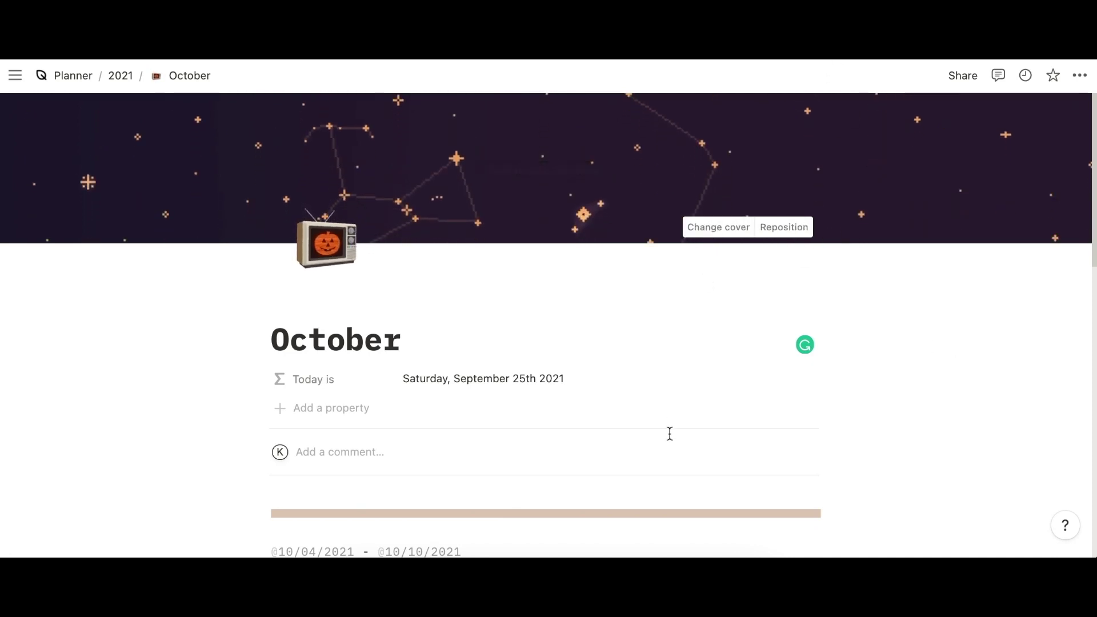
scroll(670, 434, "down", 3)
scroll(670, 433, "down", 2)
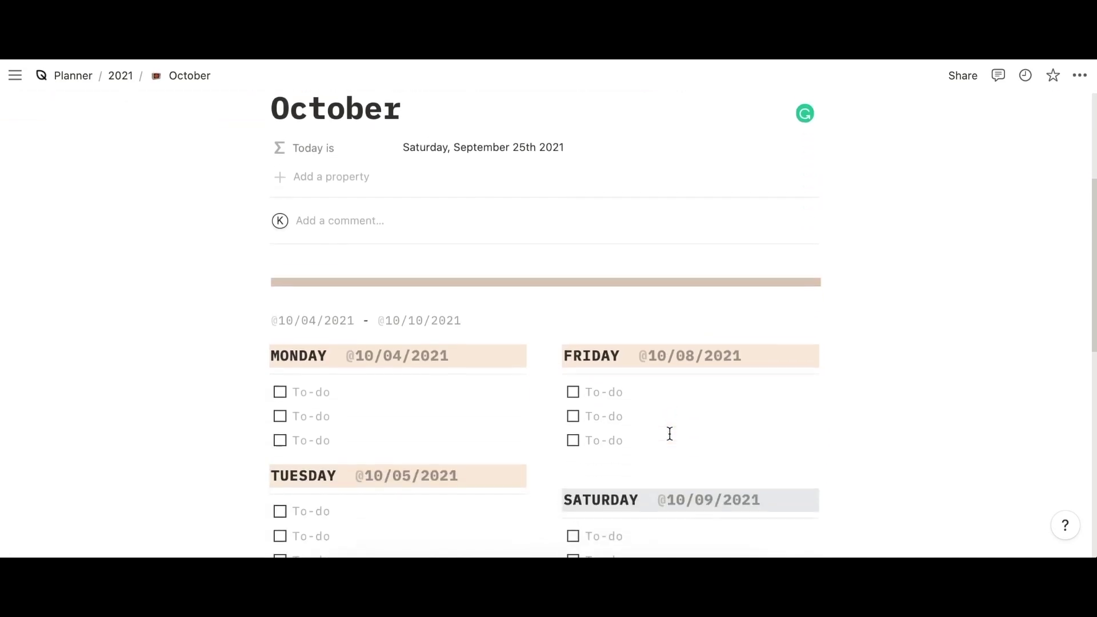
scroll(670, 434, "up", 3)
scroll(670, 433, "up", 3)
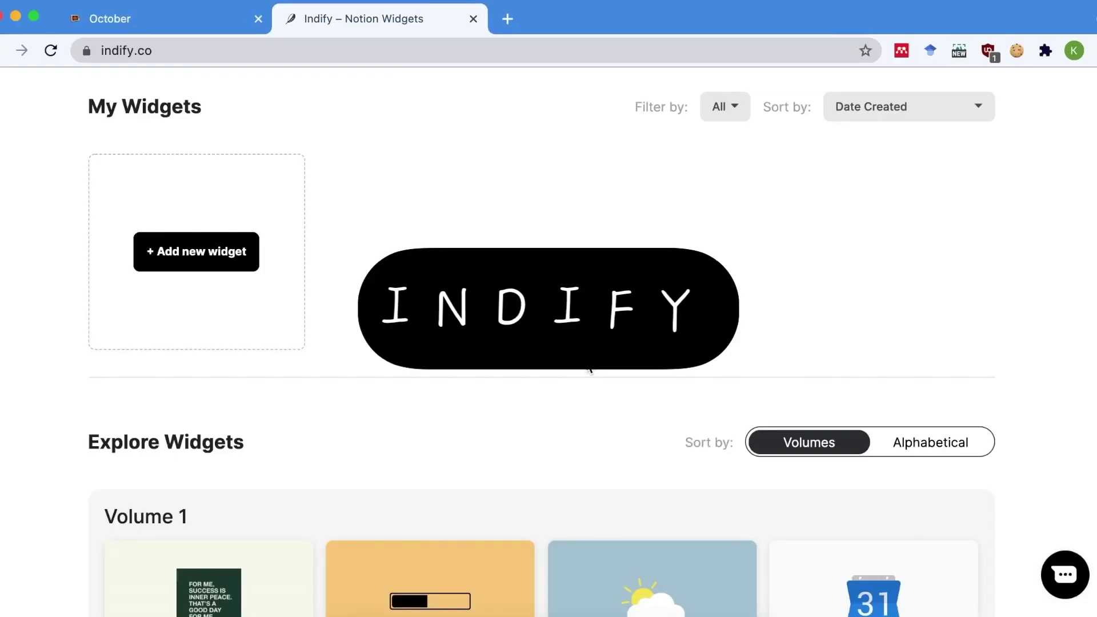
- Create a Clock widget and preview the Analog Tick, Planets, Dots and Numbers styles
scroll(591, 370, "down", 5)
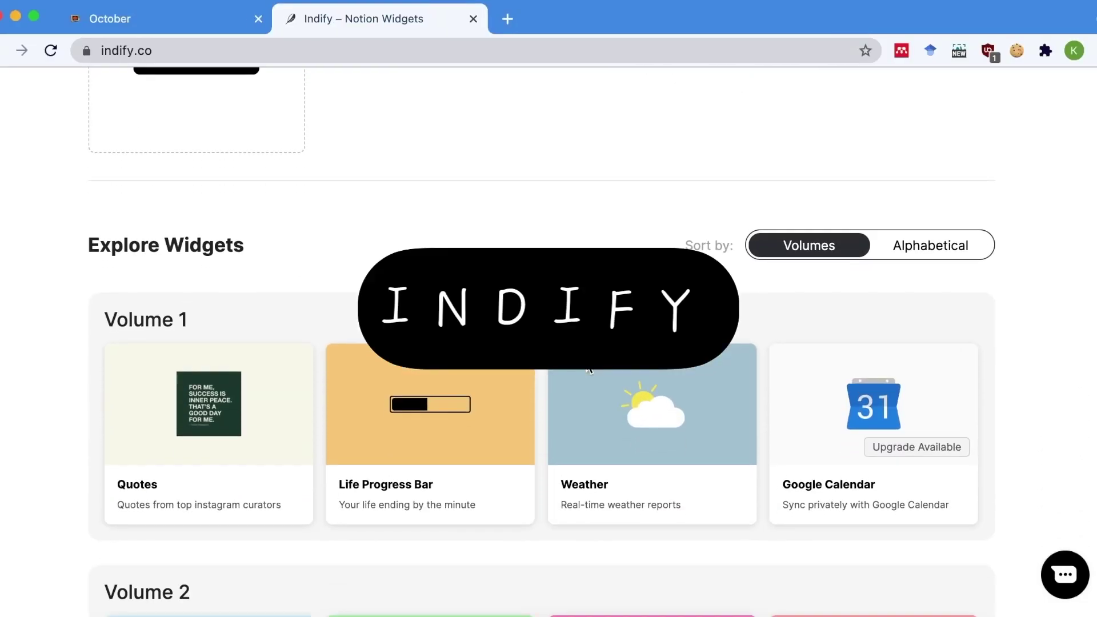
scroll(588, 367, "down", 4)
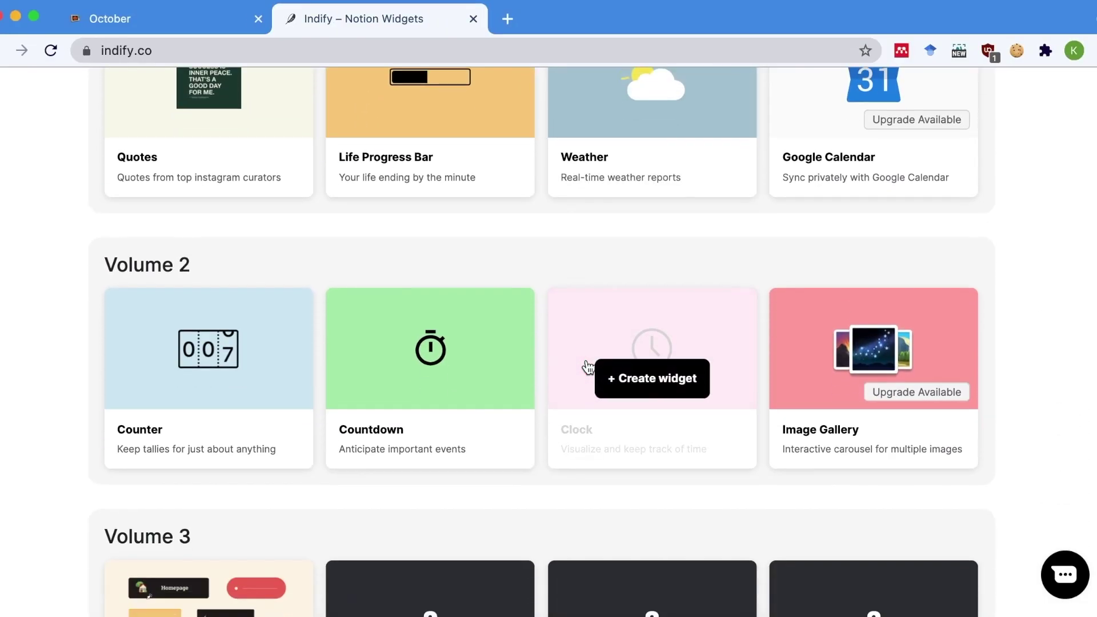
left_click(672, 370)
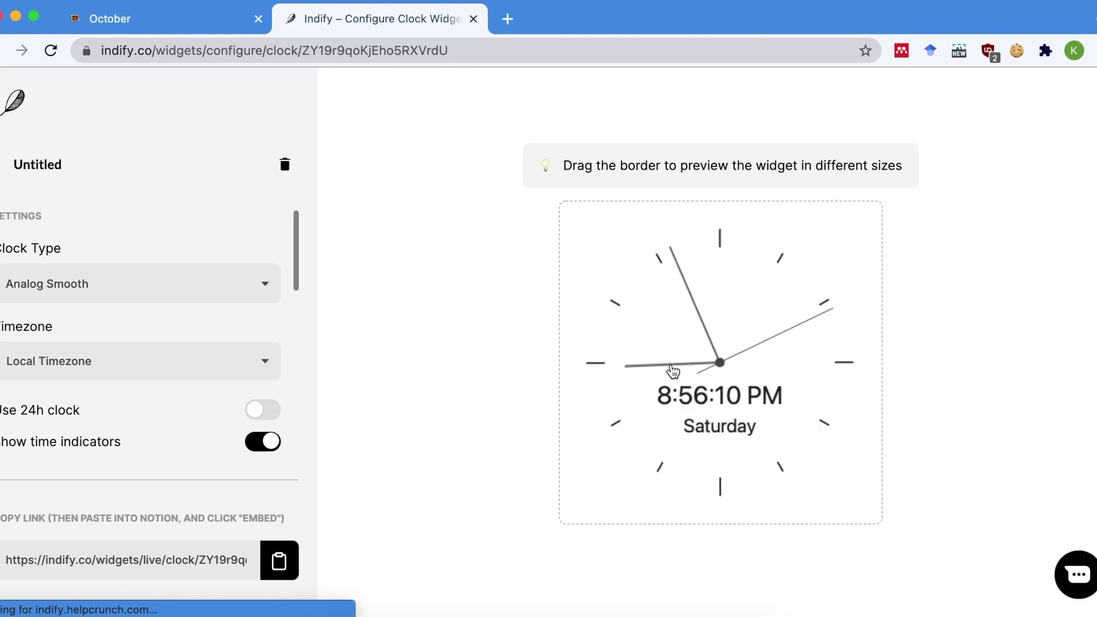
left_click(266, 285)
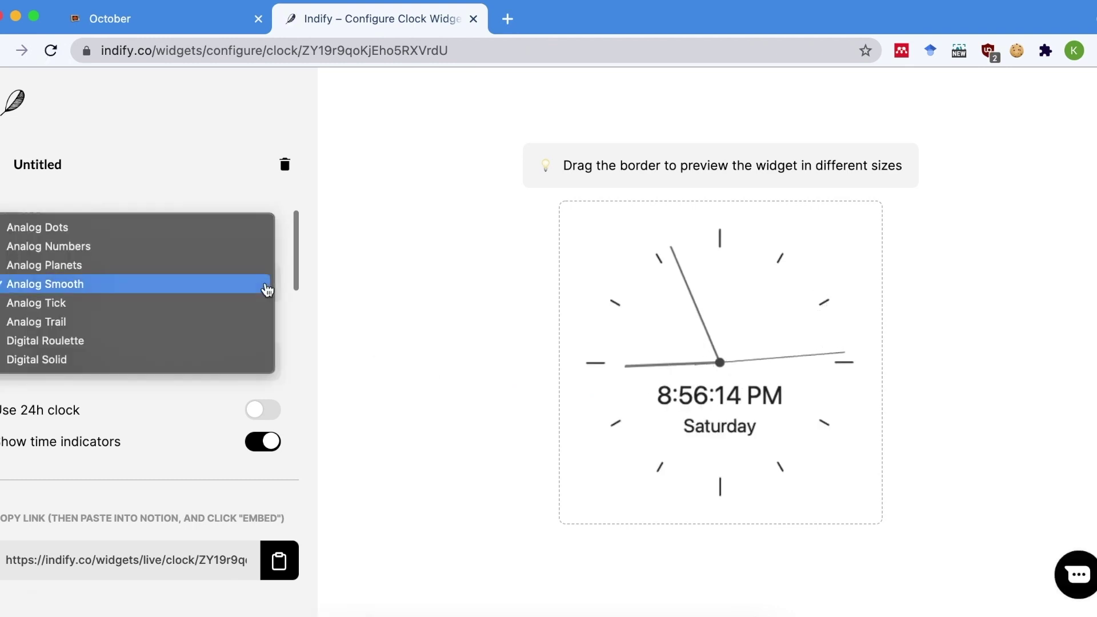
left_click(234, 305)
left_click(261, 287)
left_click(209, 256)
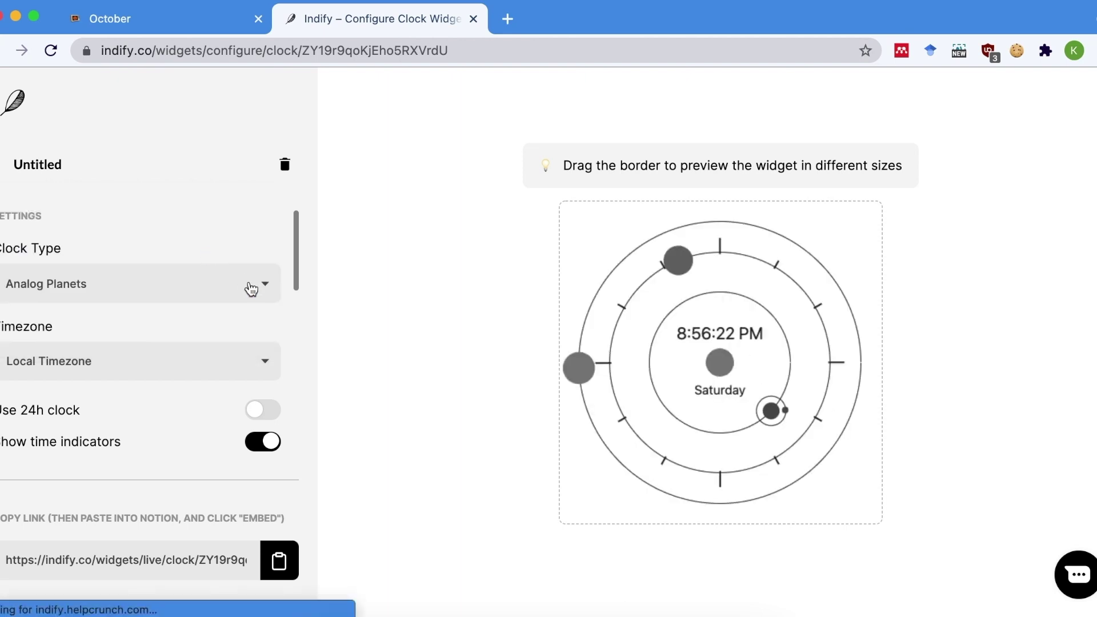
left_click(252, 289)
left_click(211, 252)
left_click(214, 284)
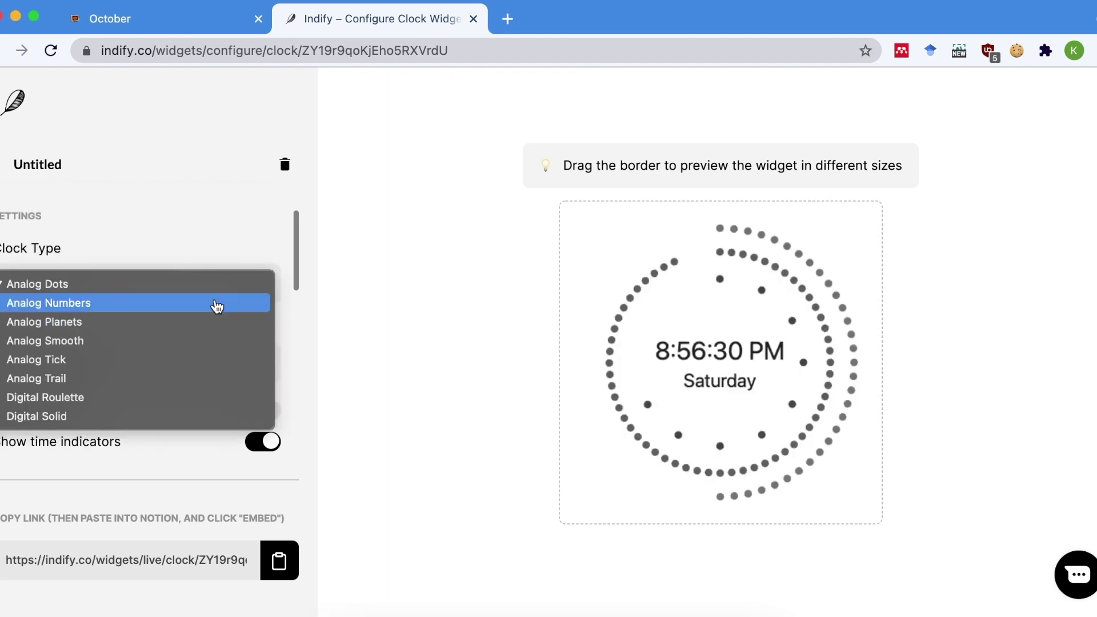
left_click(215, 304)
- Preview Digital Roulette, Digital Solid, Trail and Smooth, then settle on Analog Numbers and copy its link
left_click(254, 286)
left_click(189, 384)
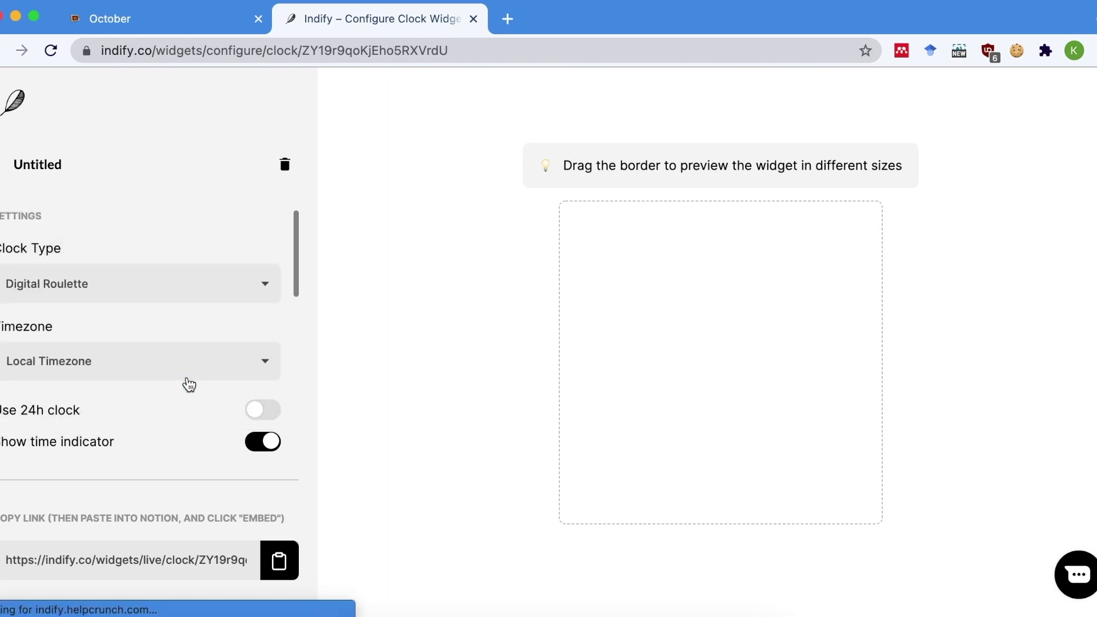
left_click(256, 288)
left_click(252, 305)
left_click(263, 297)
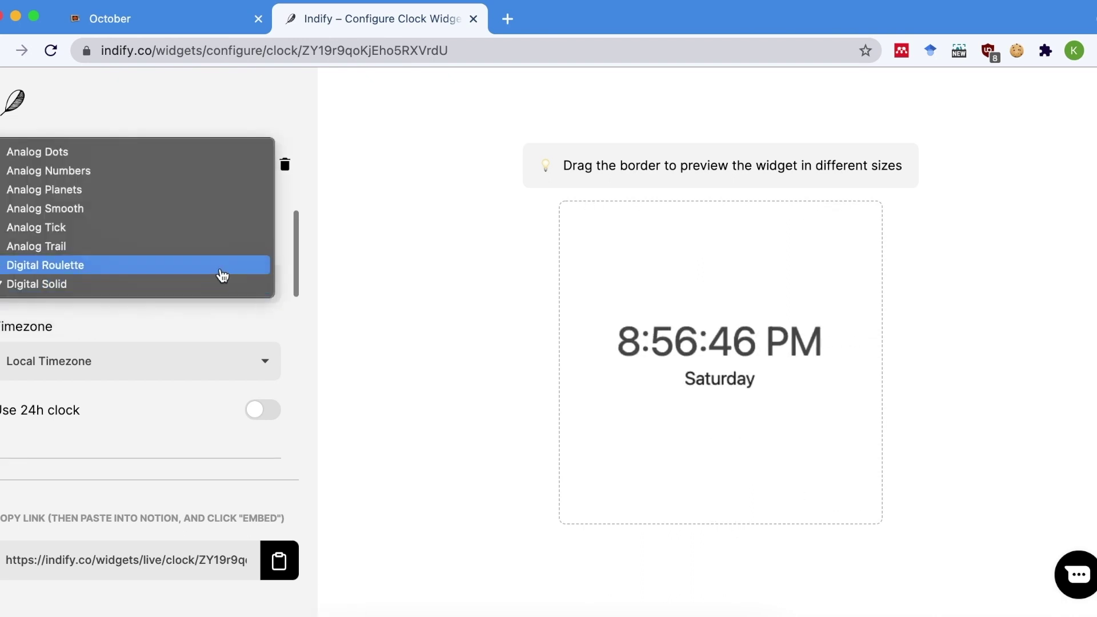
left_click(222, 269)
left_click(221, 274)
left_click(209, 267)
left_click(222, 272)
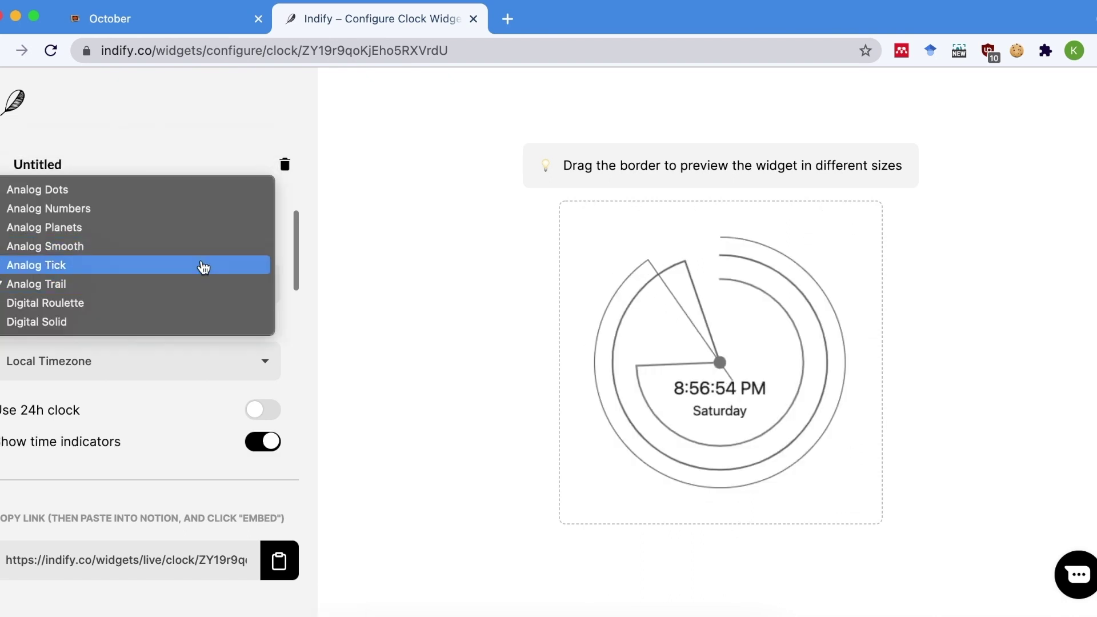
left_click(203, 247)
left_click(205, 286)
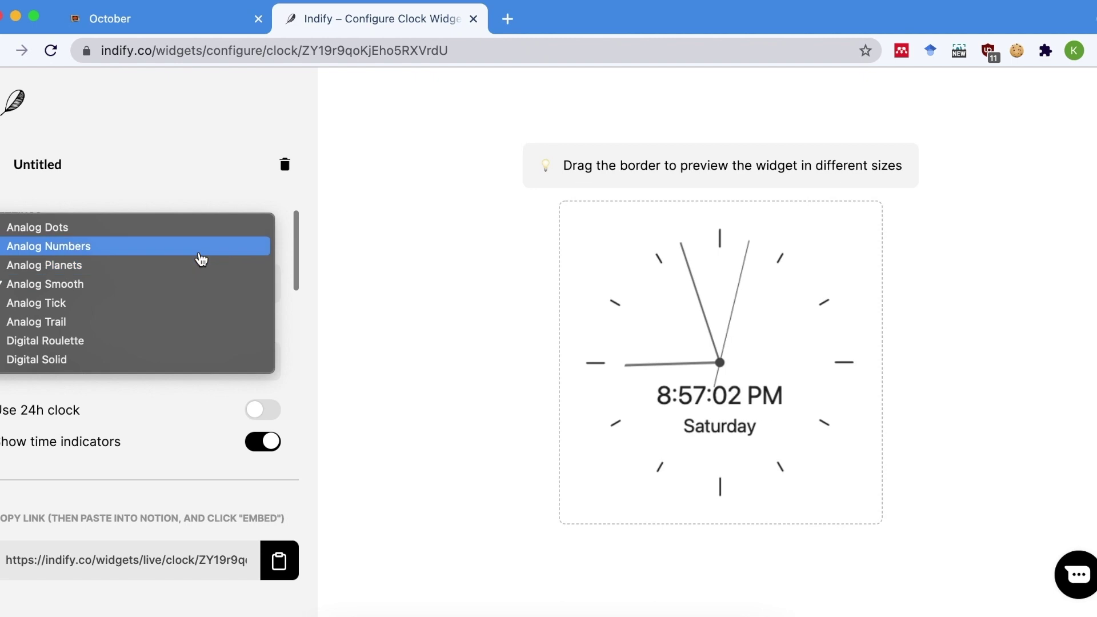
left_click(240, 247)
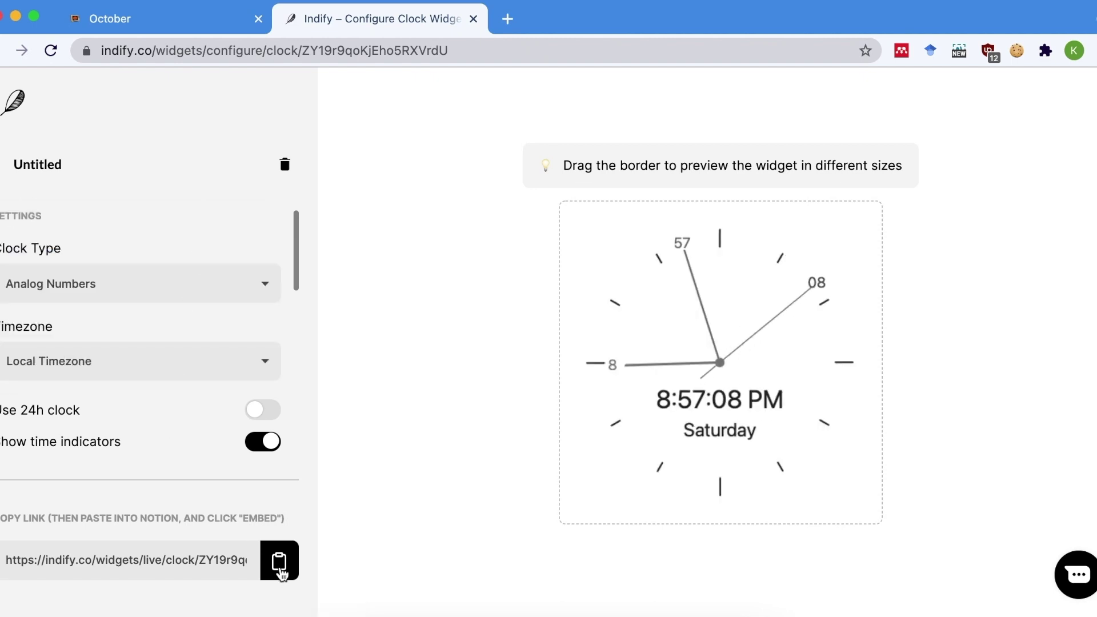
left_click(279, 562)
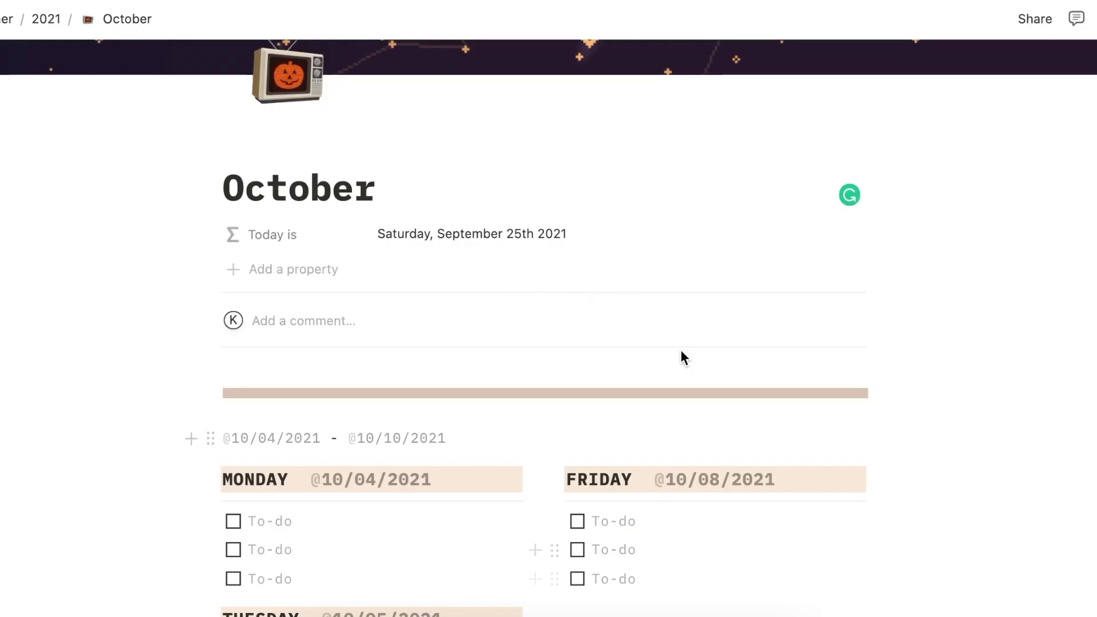
- Bring up the new-block menu below the tan divider and scroll down to its Embeds section
scroll(681, 349, "up", 3)
left_click(681, 350)
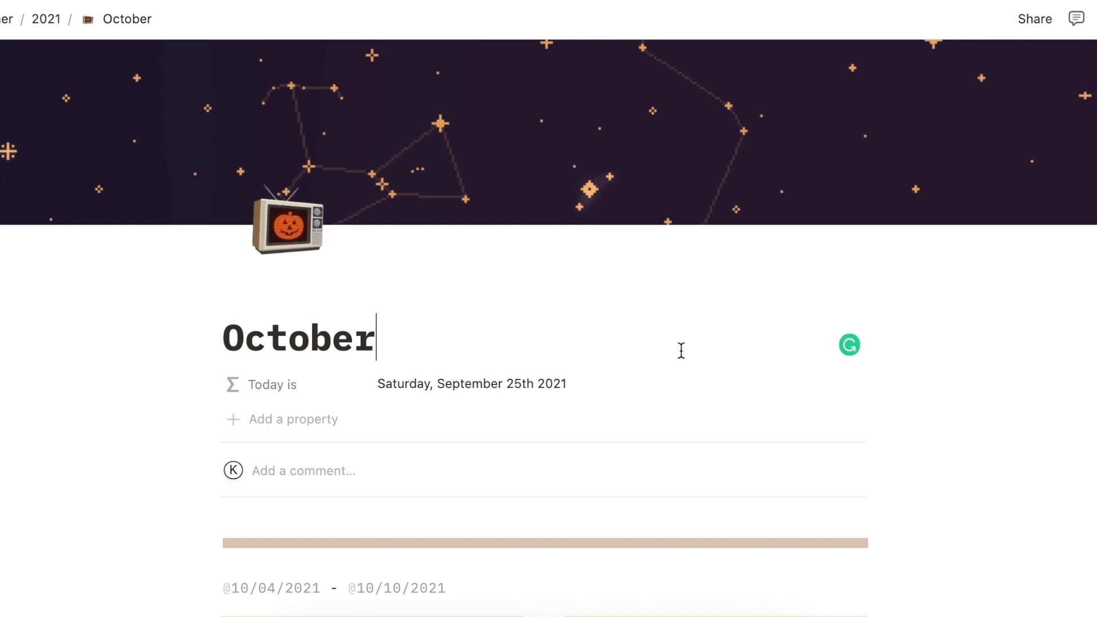
scroll(589, 492, "down", 5)
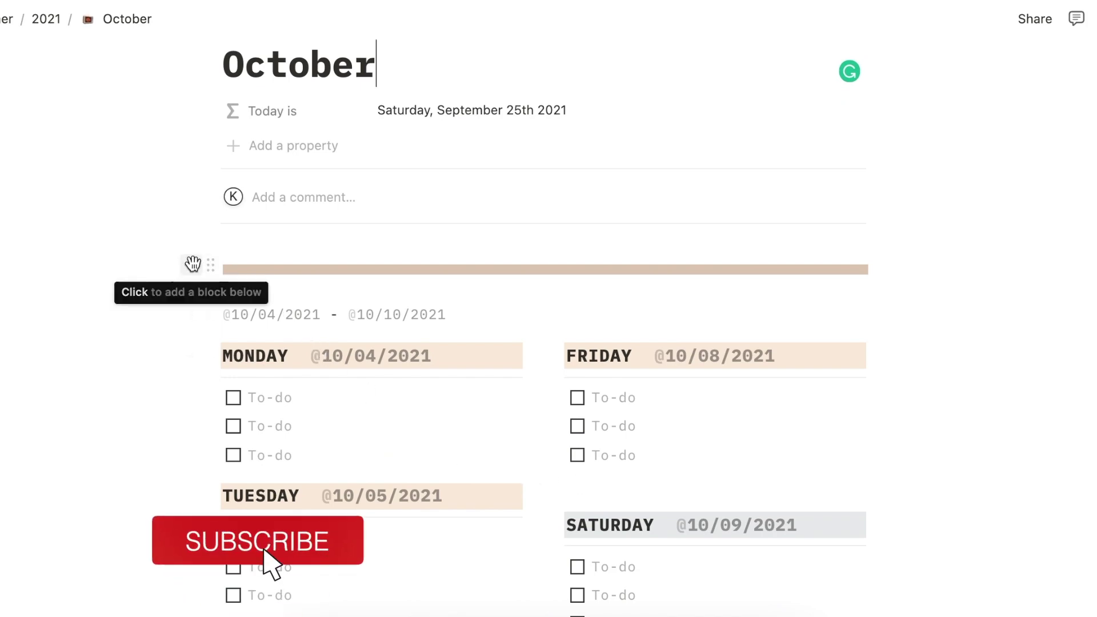
left_click(193, 262)
scroll(312, 461, "down", 9)
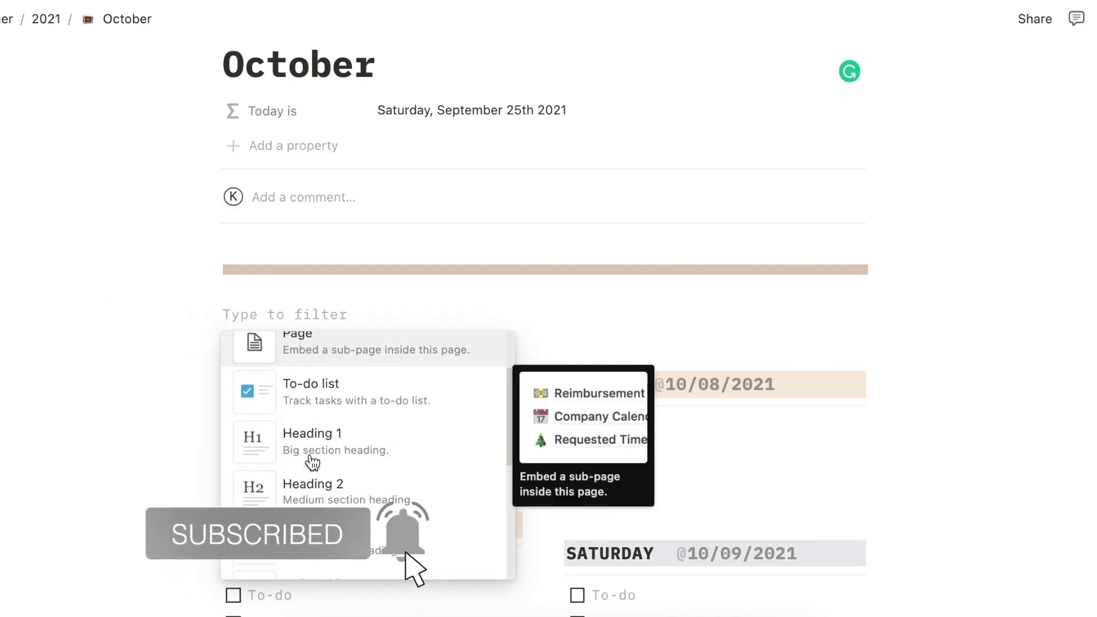
scroll(312, 461, "down", 8)
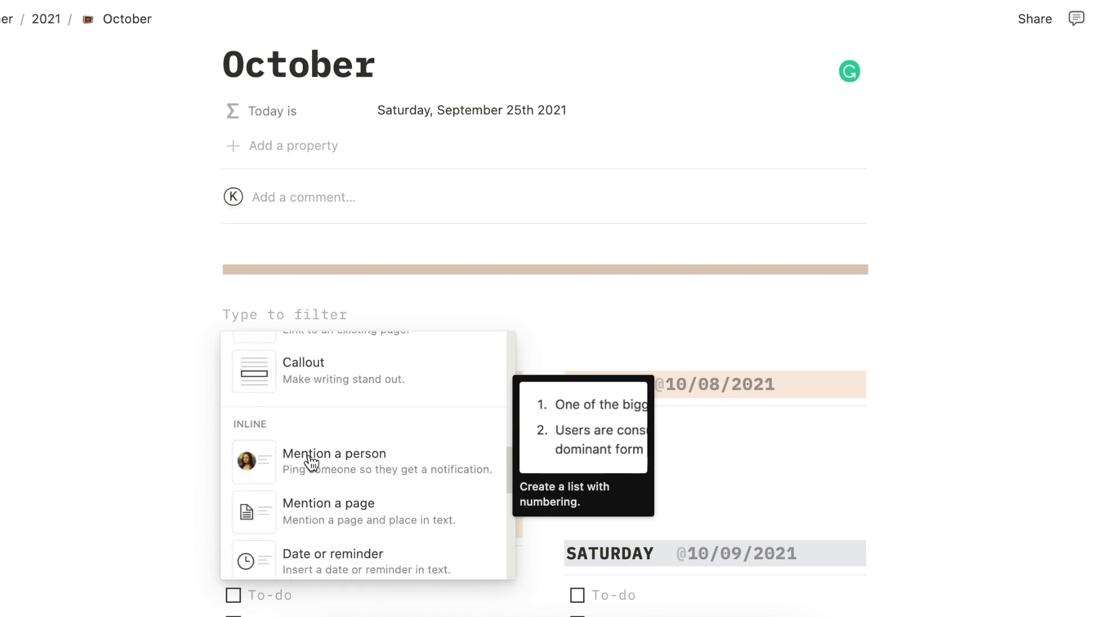
scroll(310, 462, "down", 10)
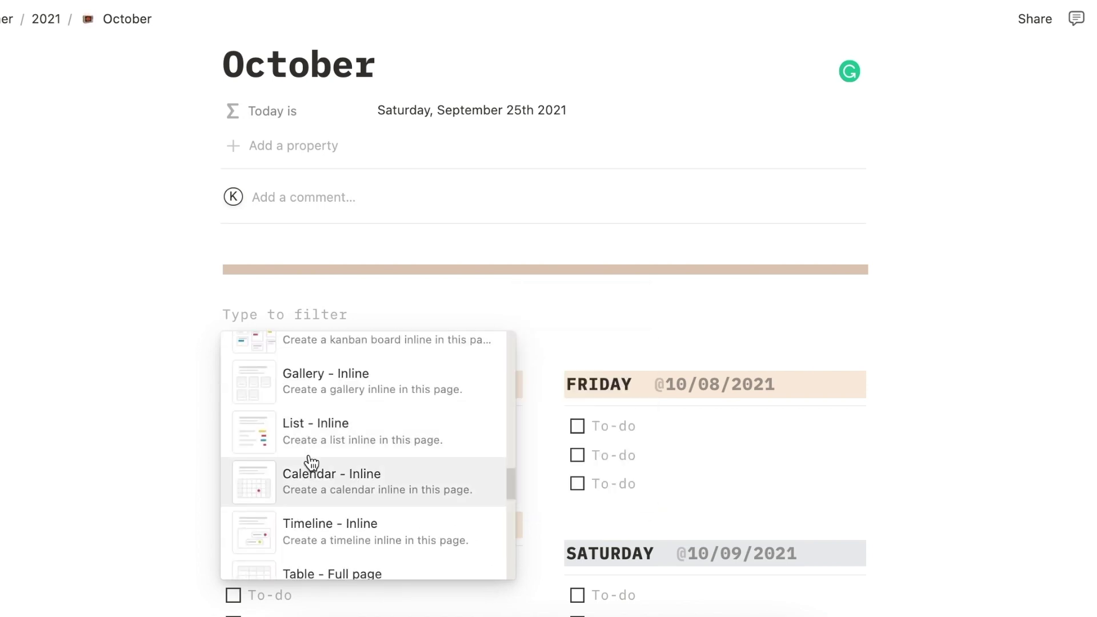
scroll(312, 461, "down", 1)
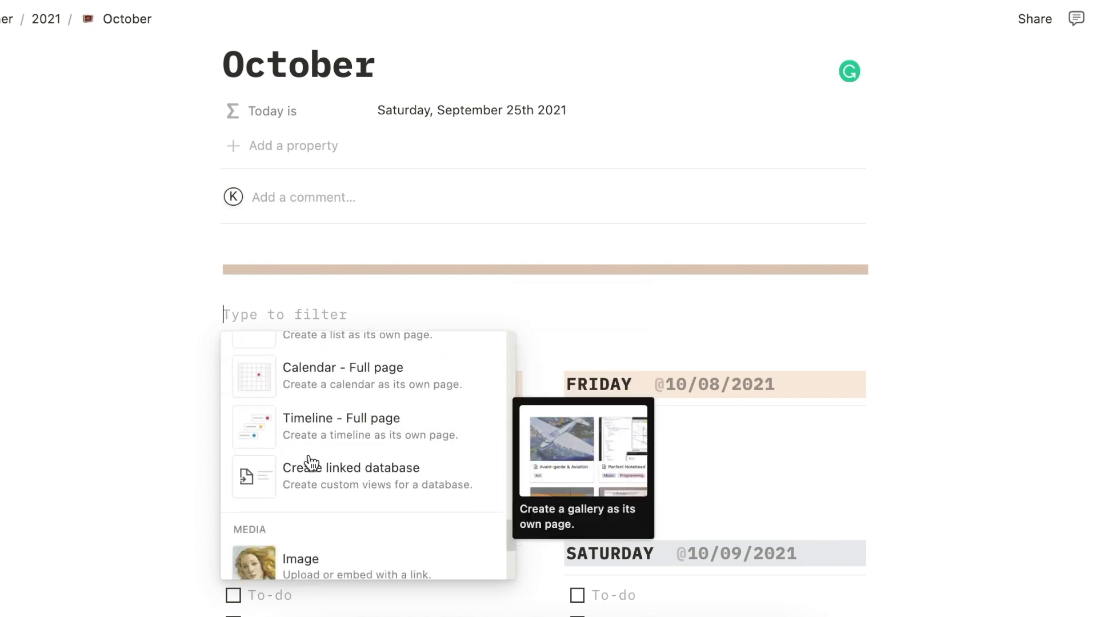
scroll(312, 461, "down", 8)
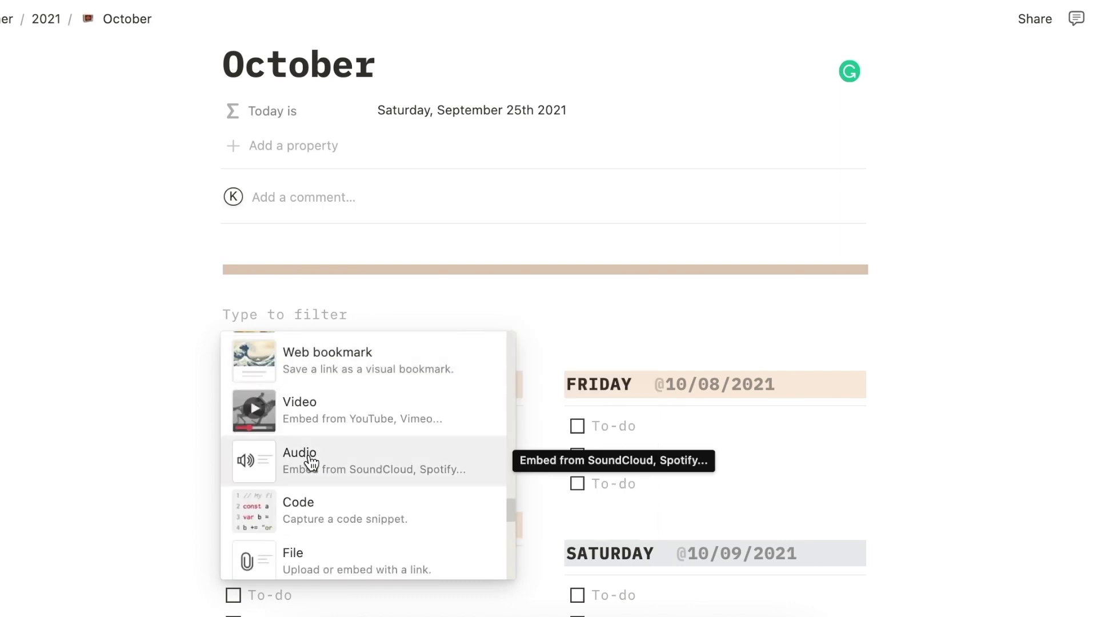
scroll(311, 462, "down", 5)
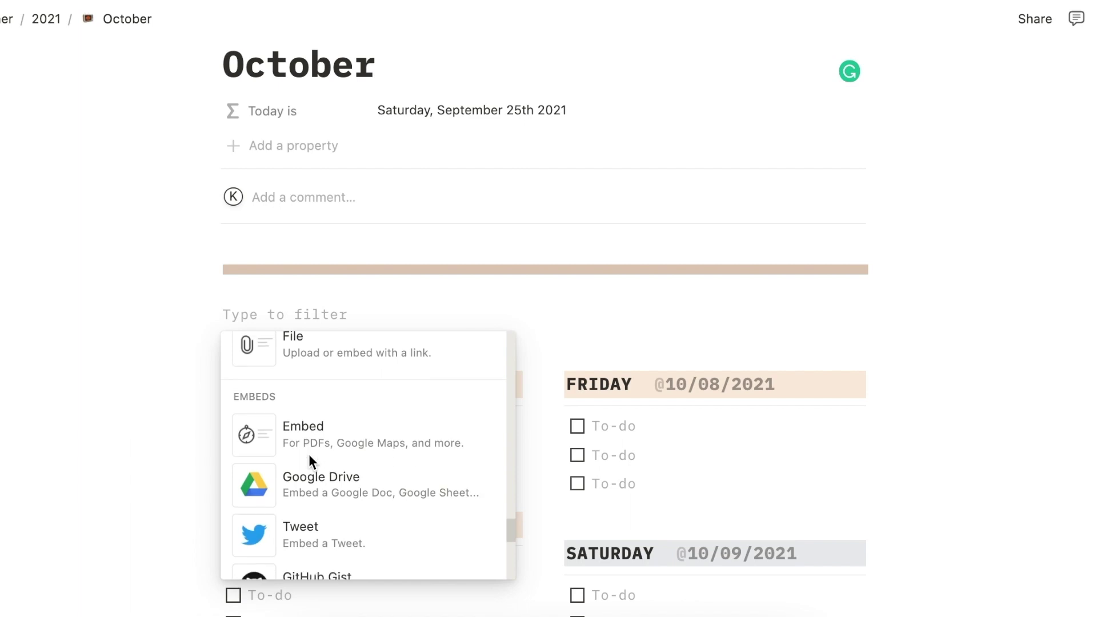
scroll(309, 455, "down", 2)
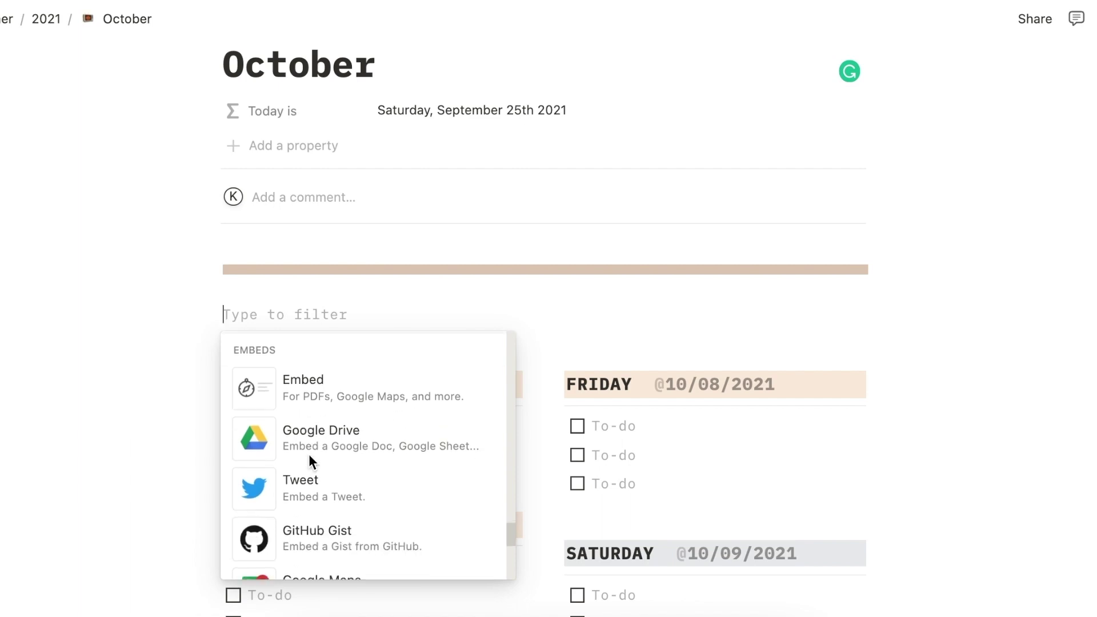
- Embed the copied Indify clock link below the tan divider
left_click(351, 389)
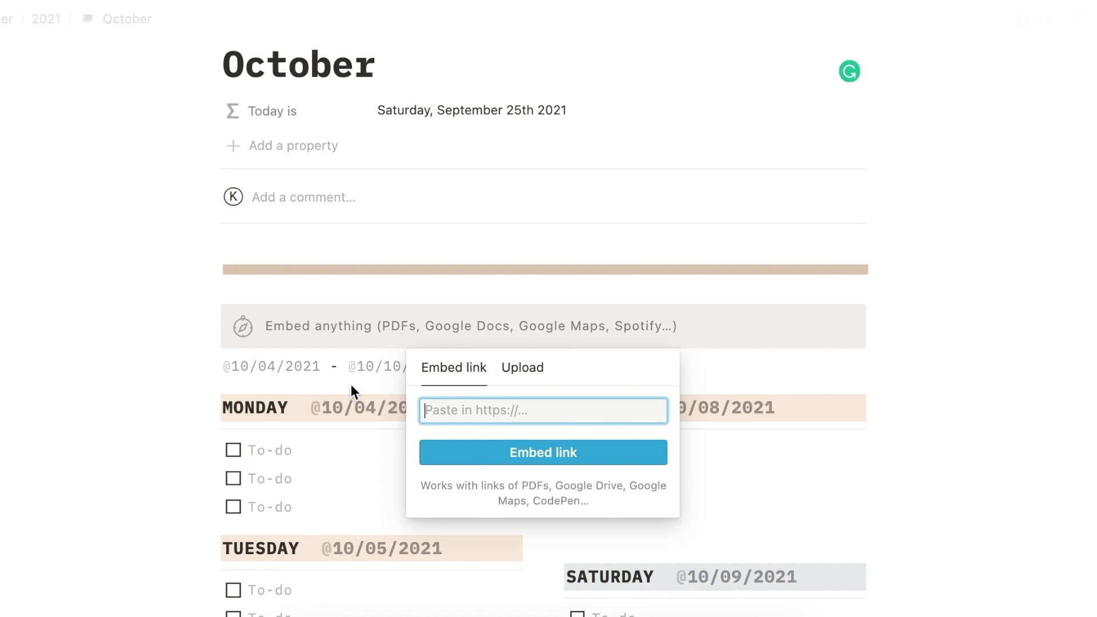
key("super+v")
left_click(540, 460)
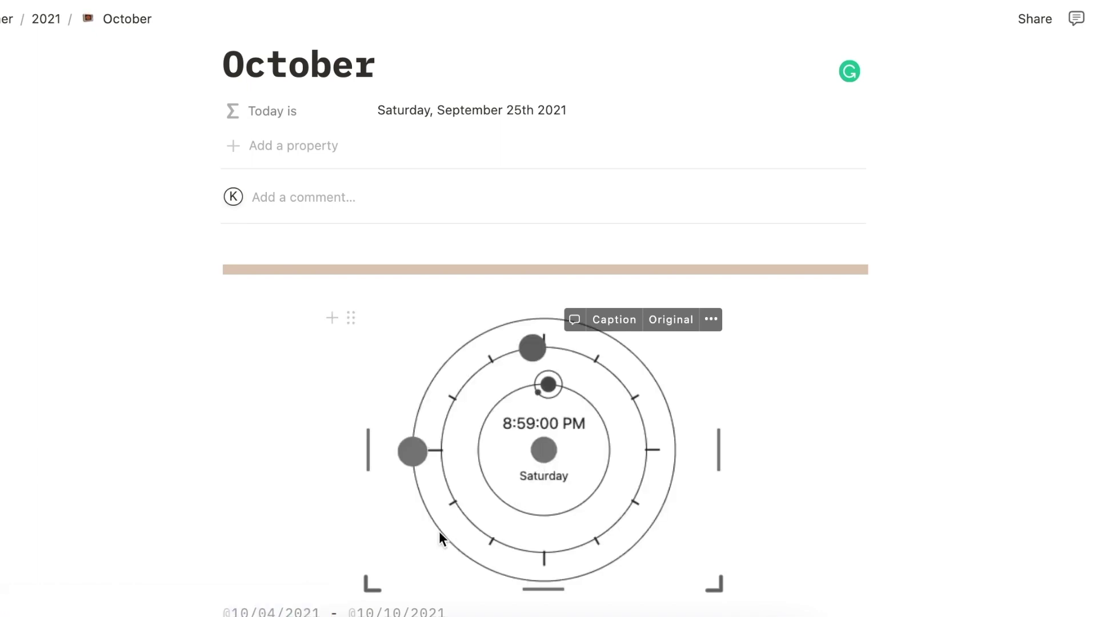
scroll(438, 530, "down", 2)
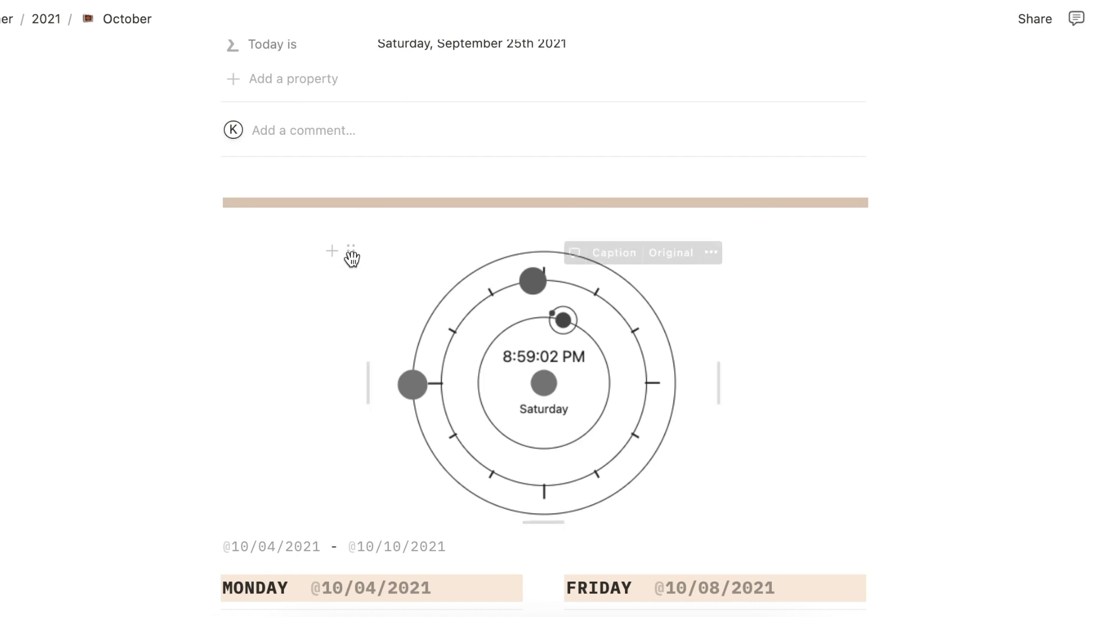
- Try moving the clock embed into a side column, then shrink it to a small widget
left_click_drag(351, 252, 887, 176)
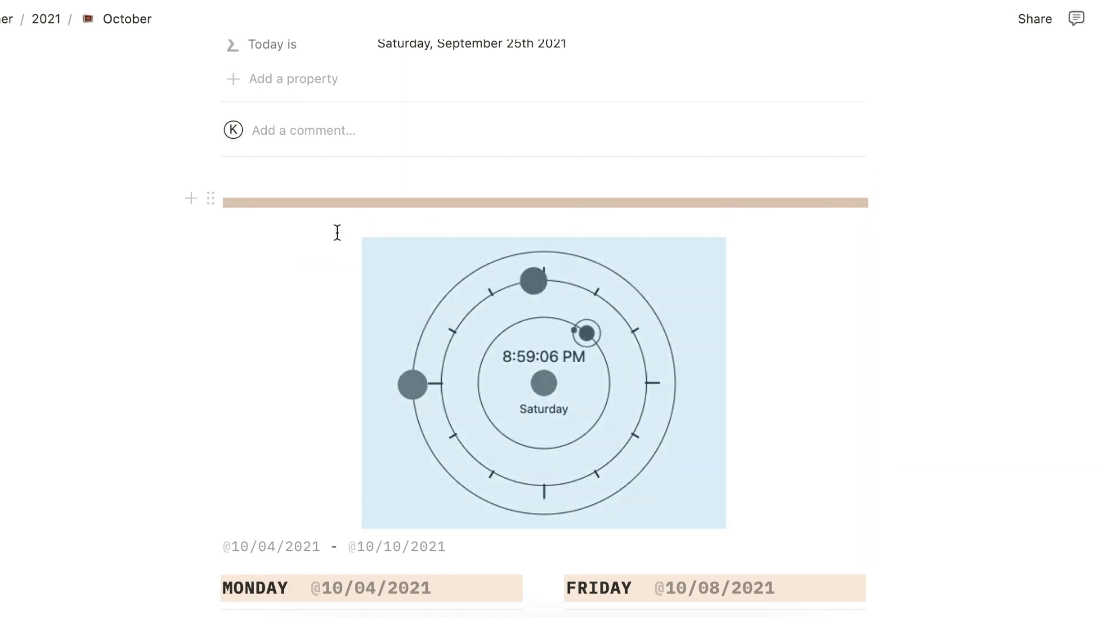
left_click(659, 455)
scroll(660, 455, "down", 3)
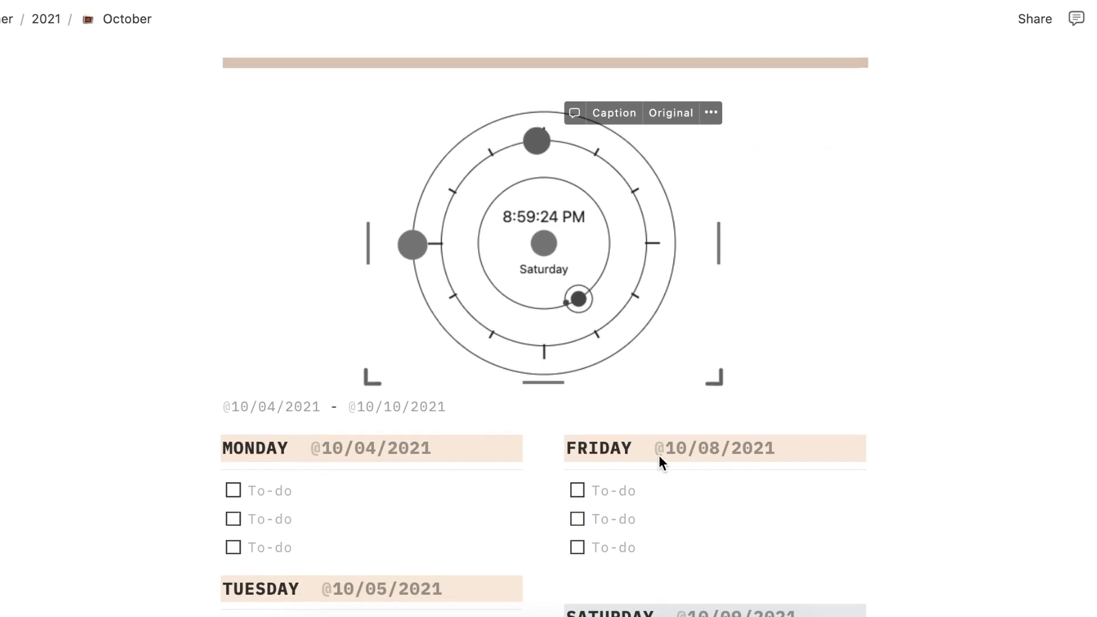
scroll(660, 457, "up", 3)
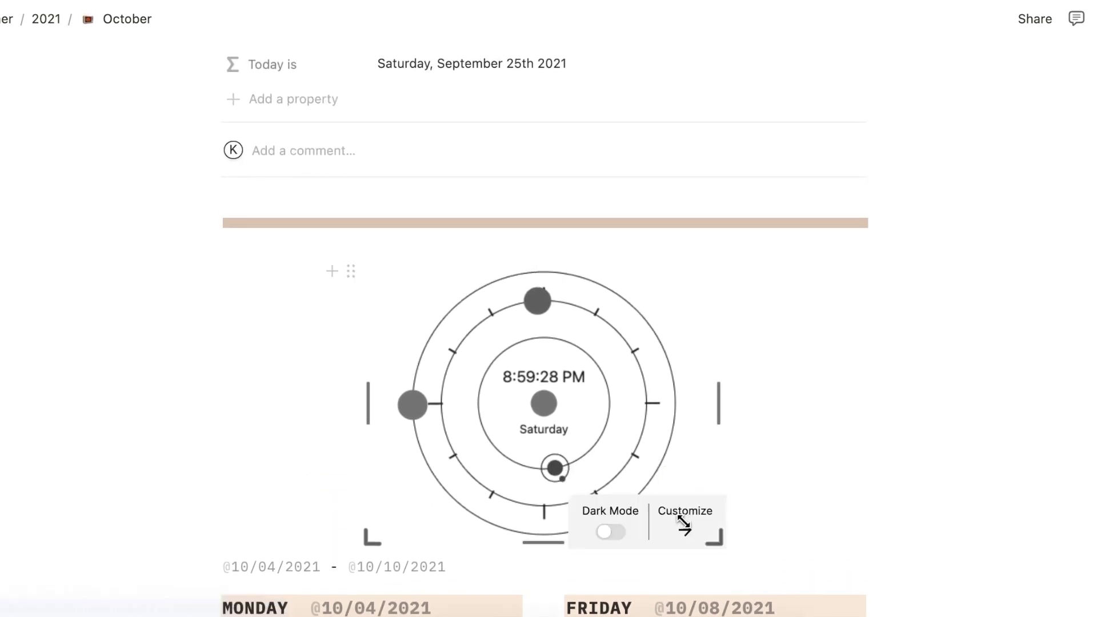
left_click_drag(685, 520, 583, 415)
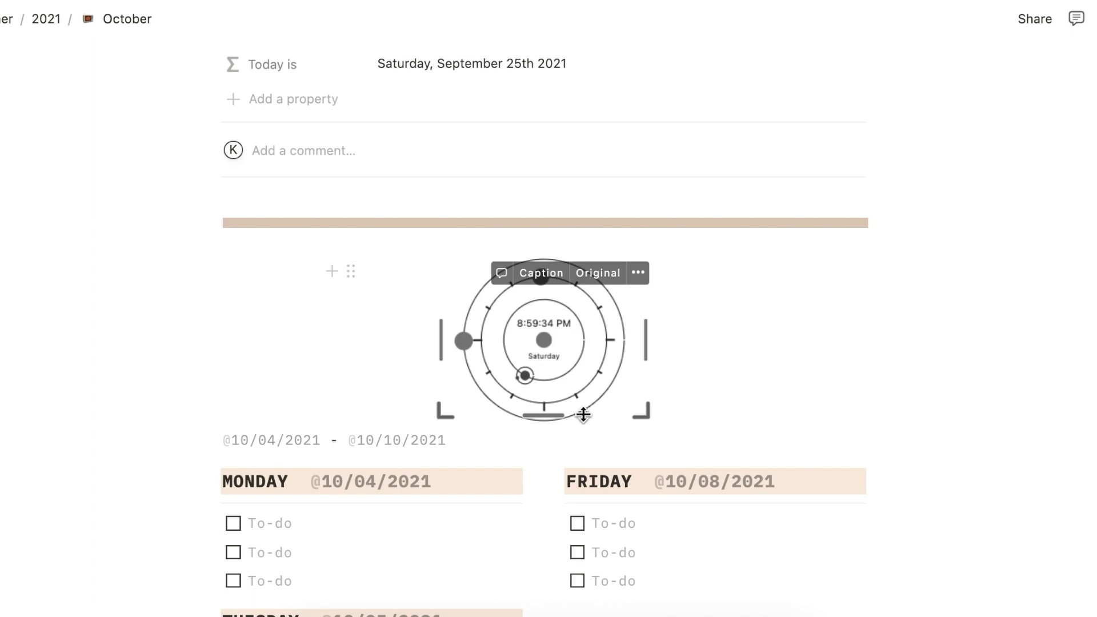
scroll(745, 480, "down", 3)
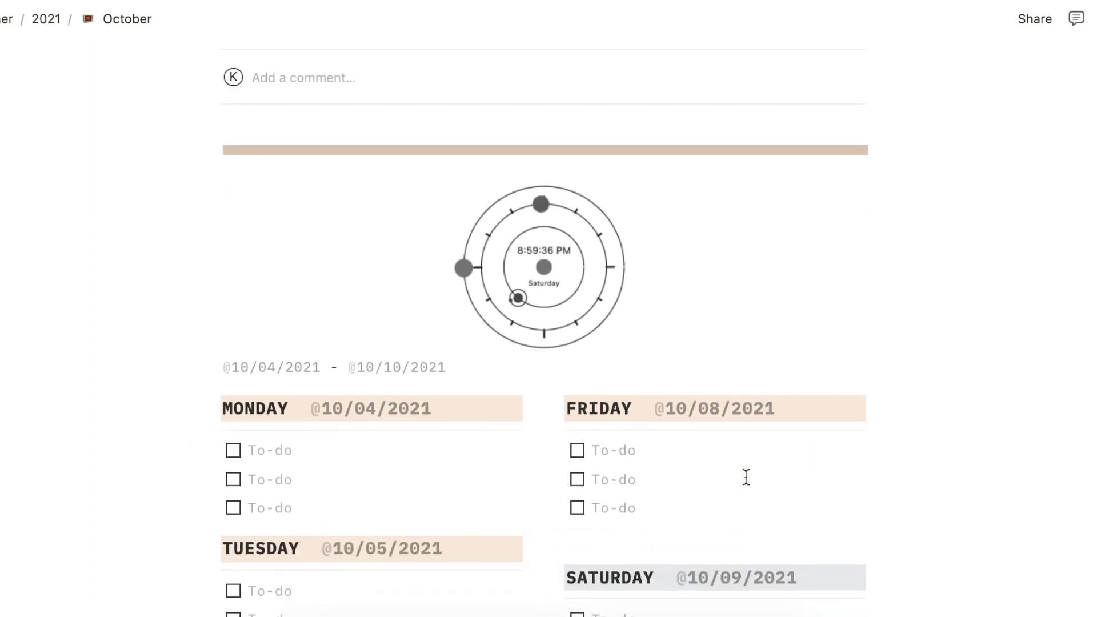
scroll(746, 477, "up", 2)
scroll(746, 477, "up", 1)
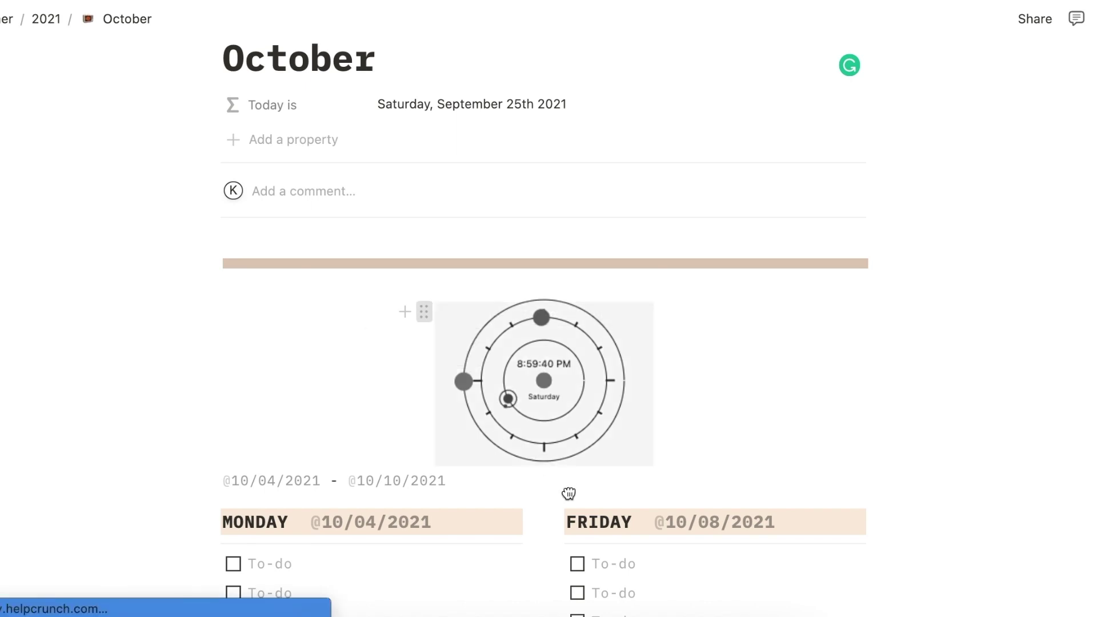
- Drop the clock embed into the right column just above FRIDAY and check the layout
left_click_drag(568, 493, 591, 510)
scroll(683, 497, "down", 1)
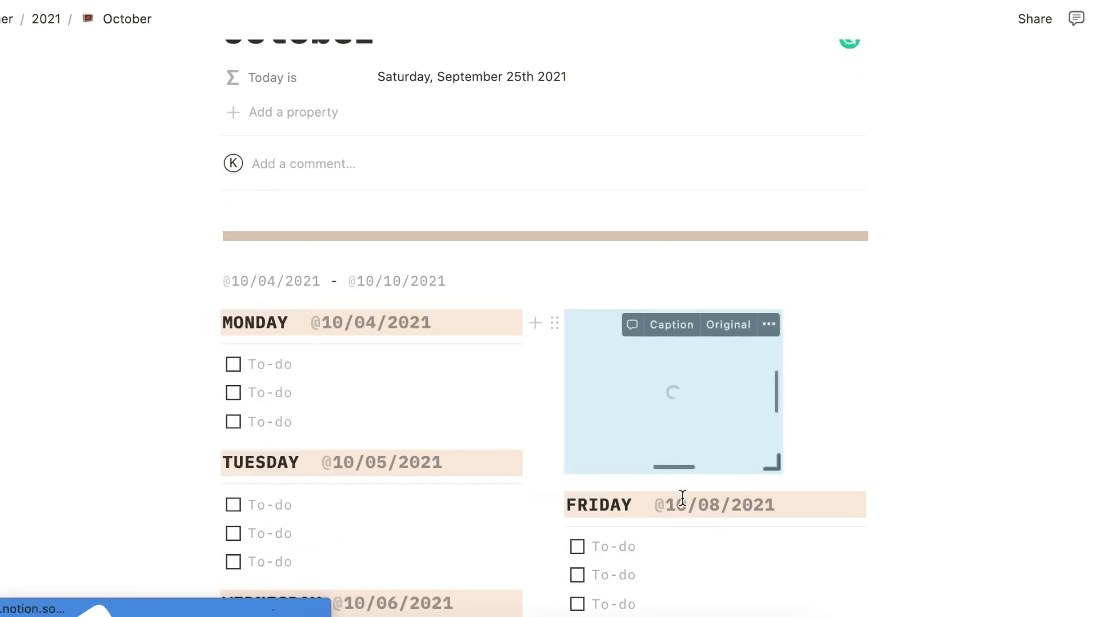
scroll(683, 497, "down", 3)
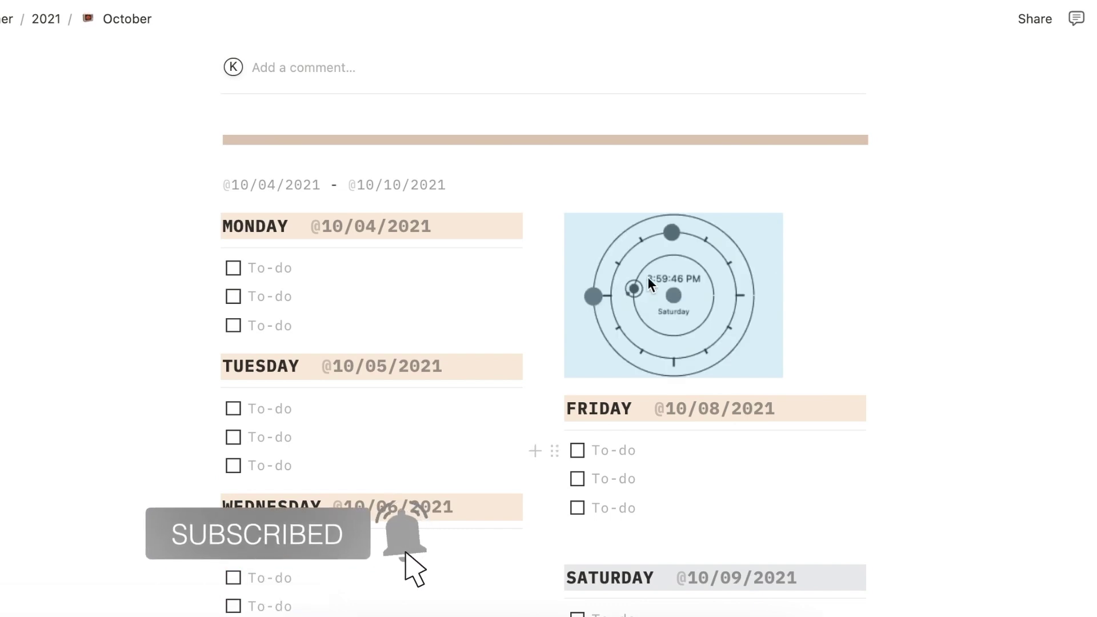
left_click(821, 309)
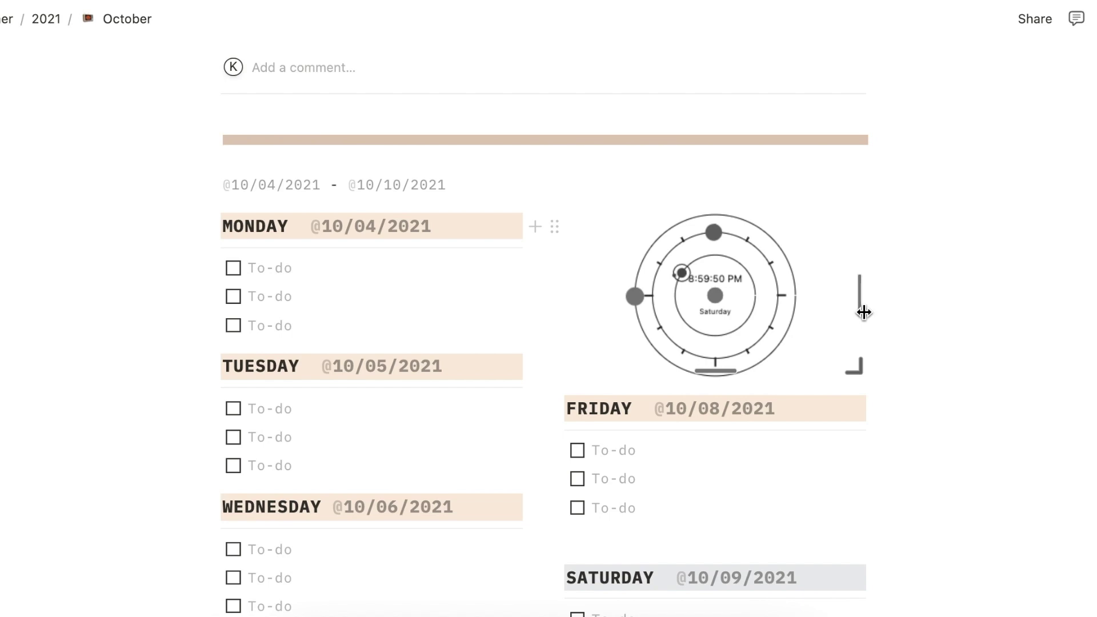
mouse_move(864, 312)
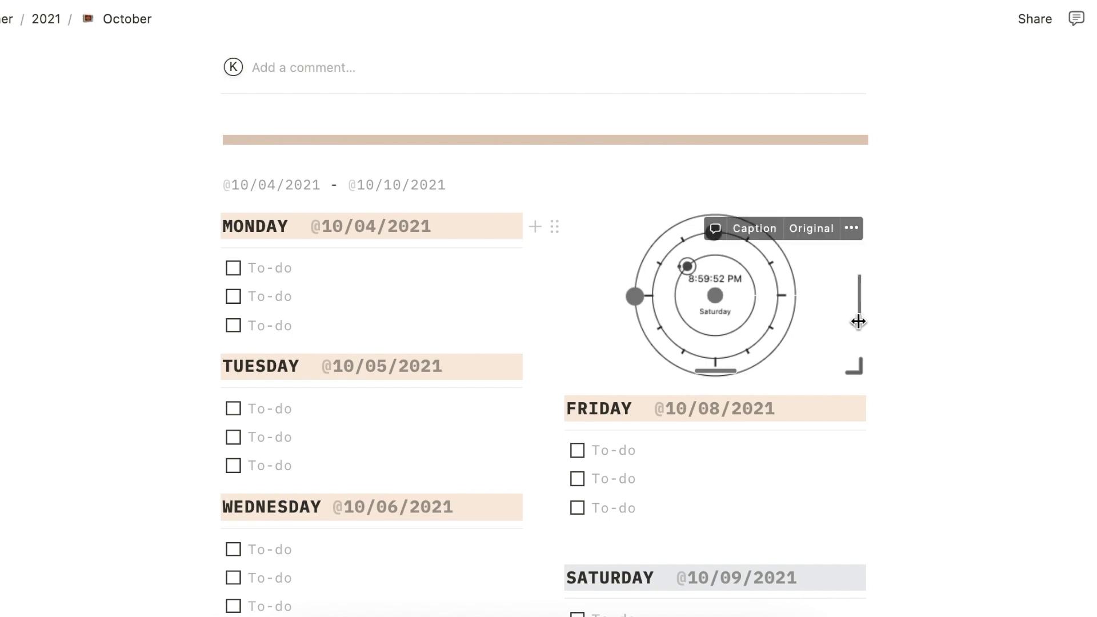
scroll(680, 496, "down", 5)
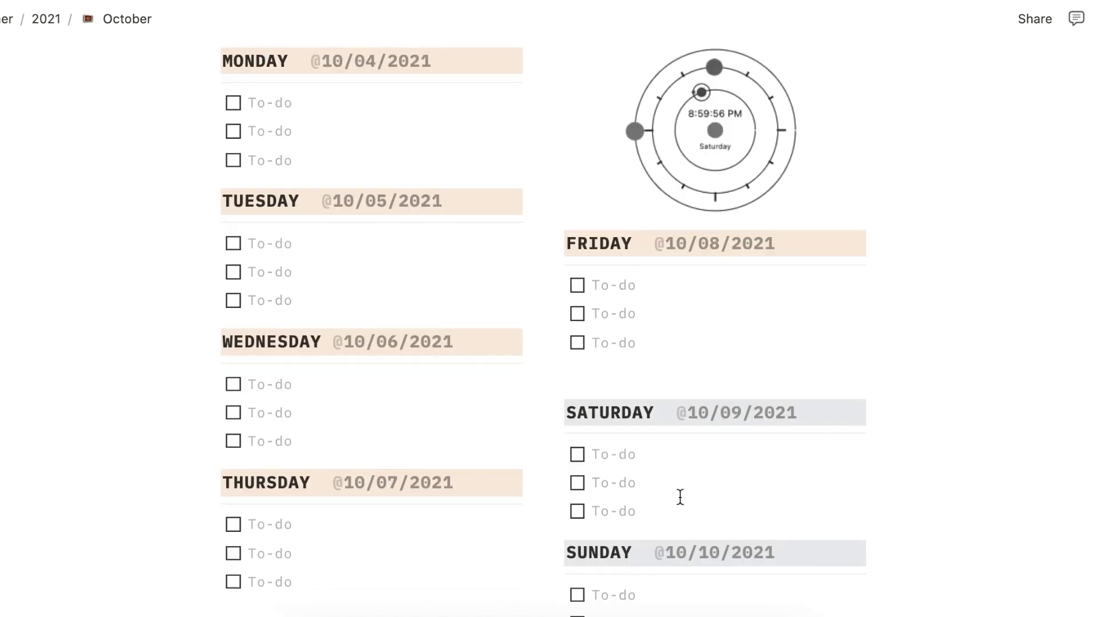
scroll(680, 496, "down", 4)
scroll(680, 496, "up", 7)
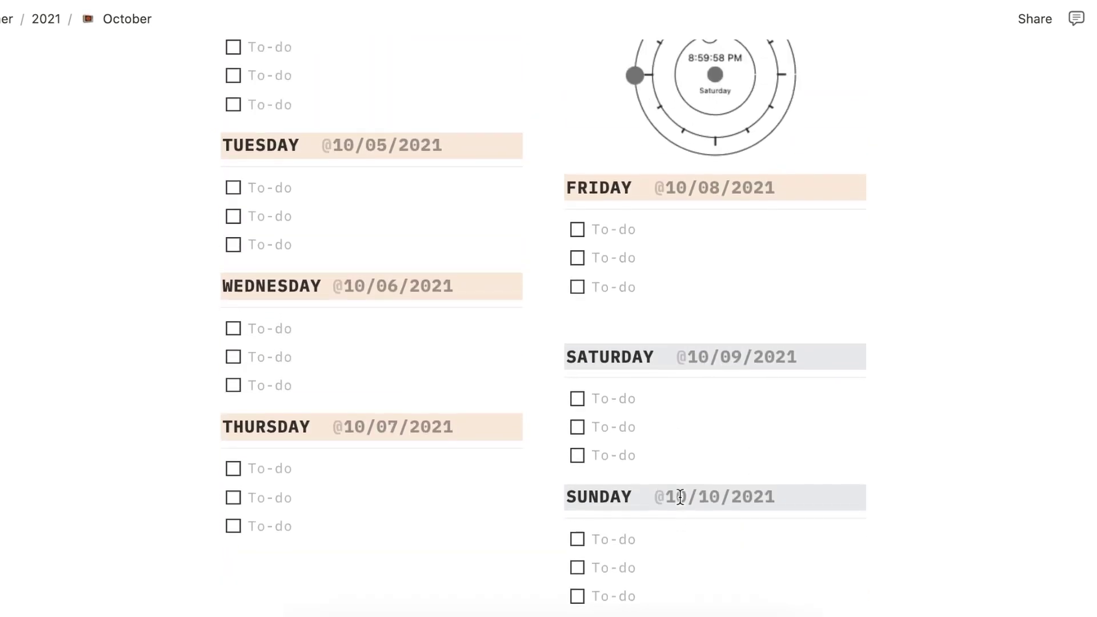
scroll(680, 496, "up", 8)
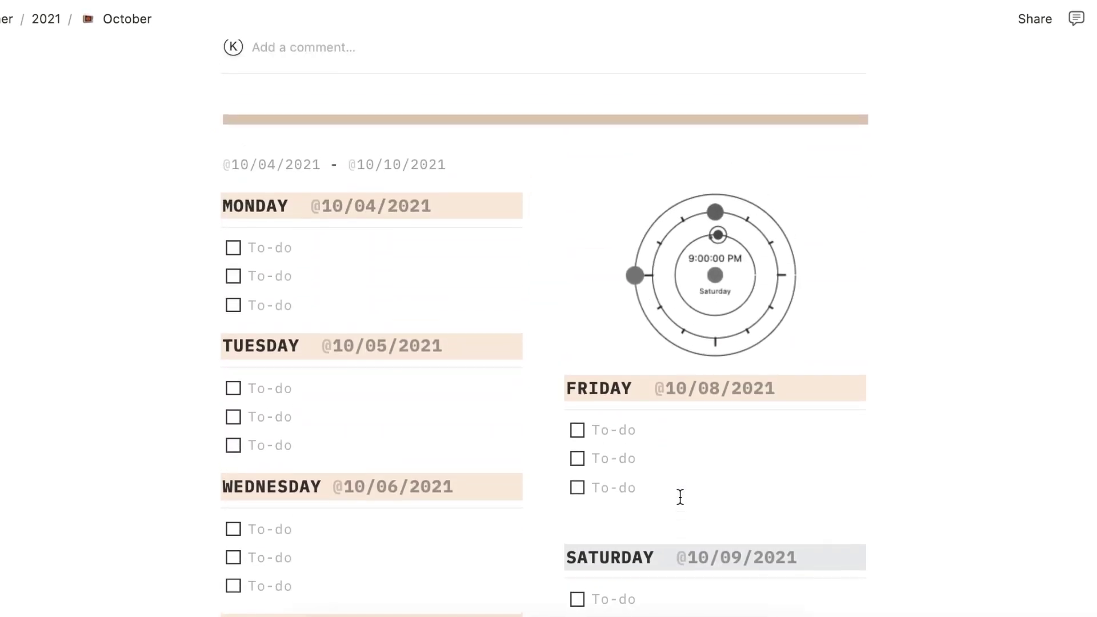
- Switch the Indify clock theme from planets to Analog Smooth and return to Notion
scroll(680, 496, "up", 1)
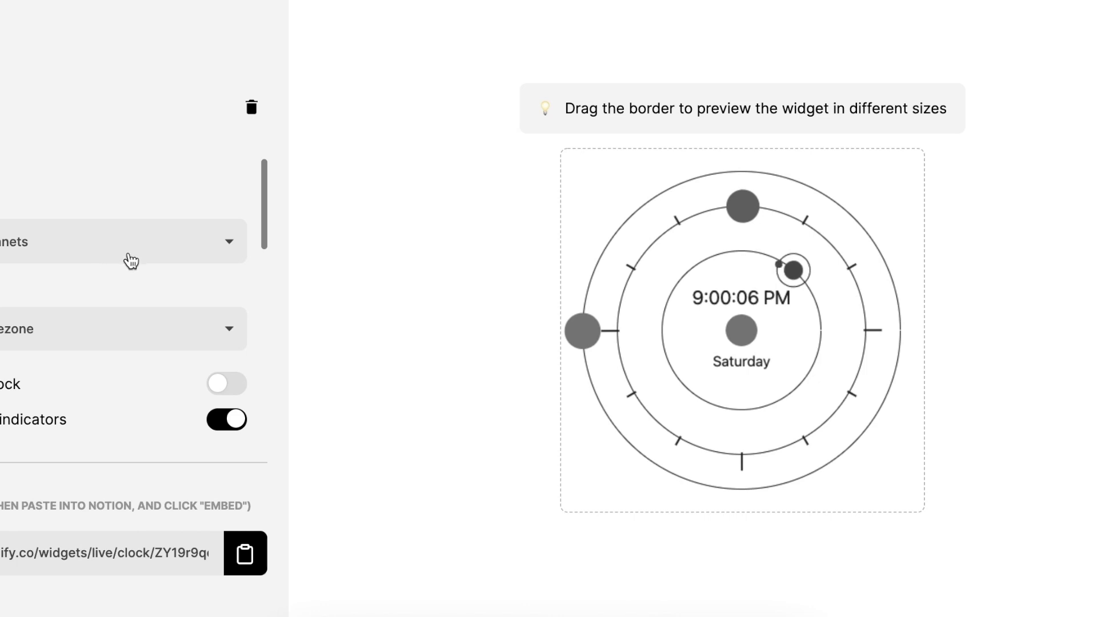
left_click(131, 261)
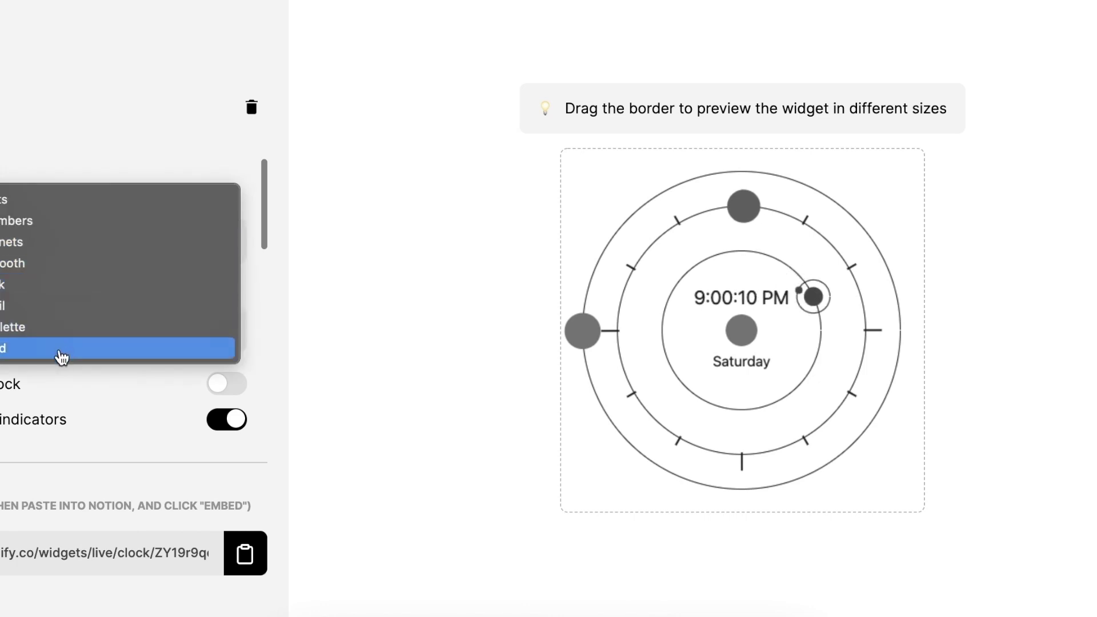
left_click(73, 267)
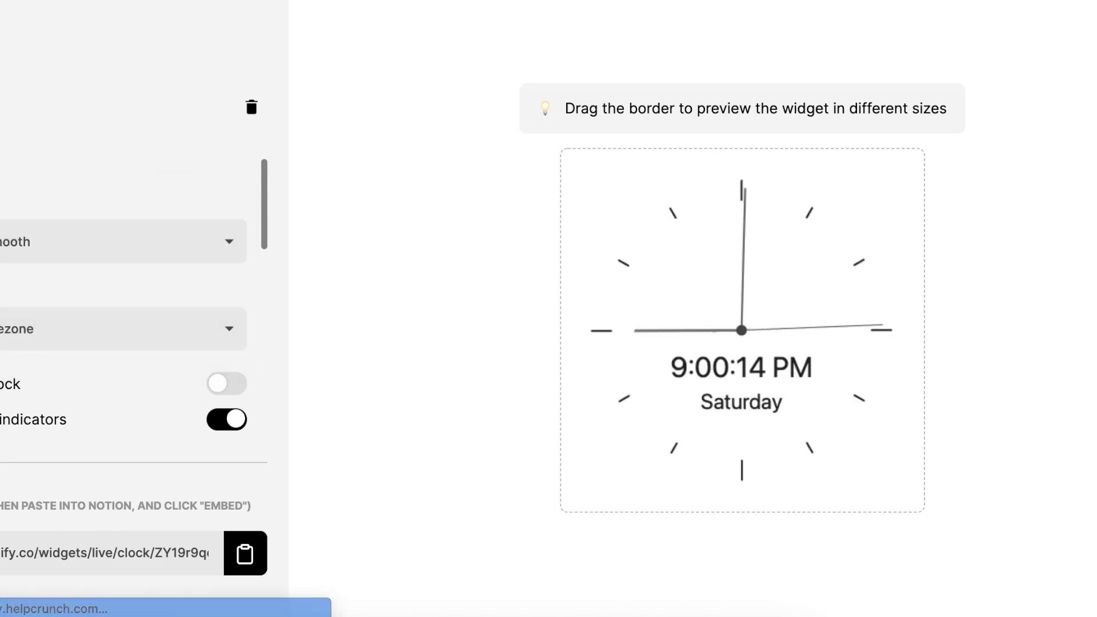
key("super+Tab")
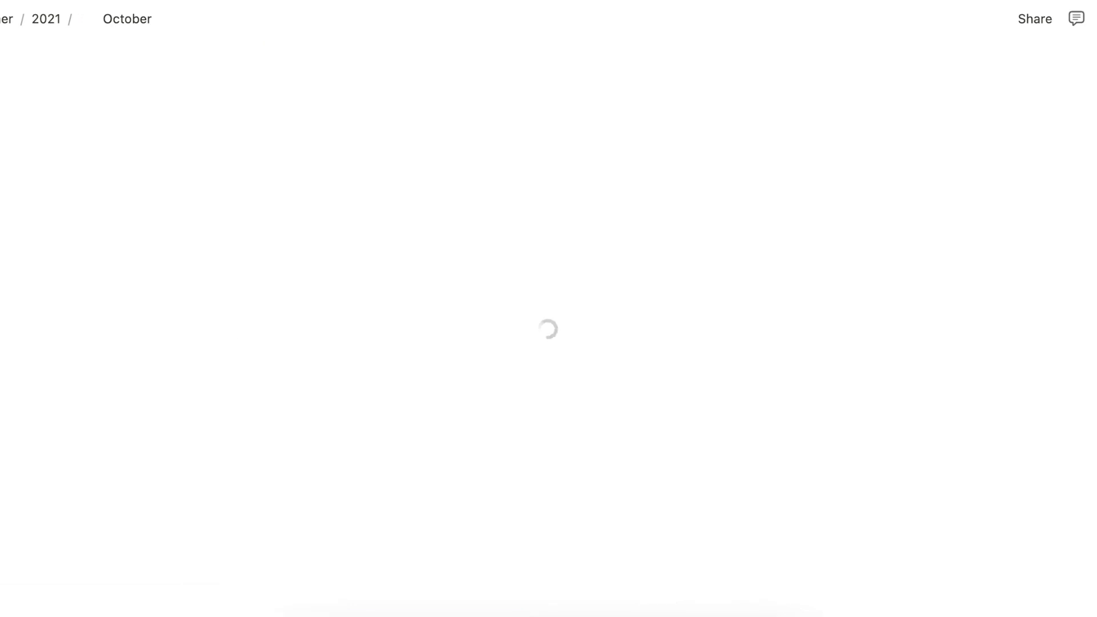
scroll(163, 260, "down", 5)
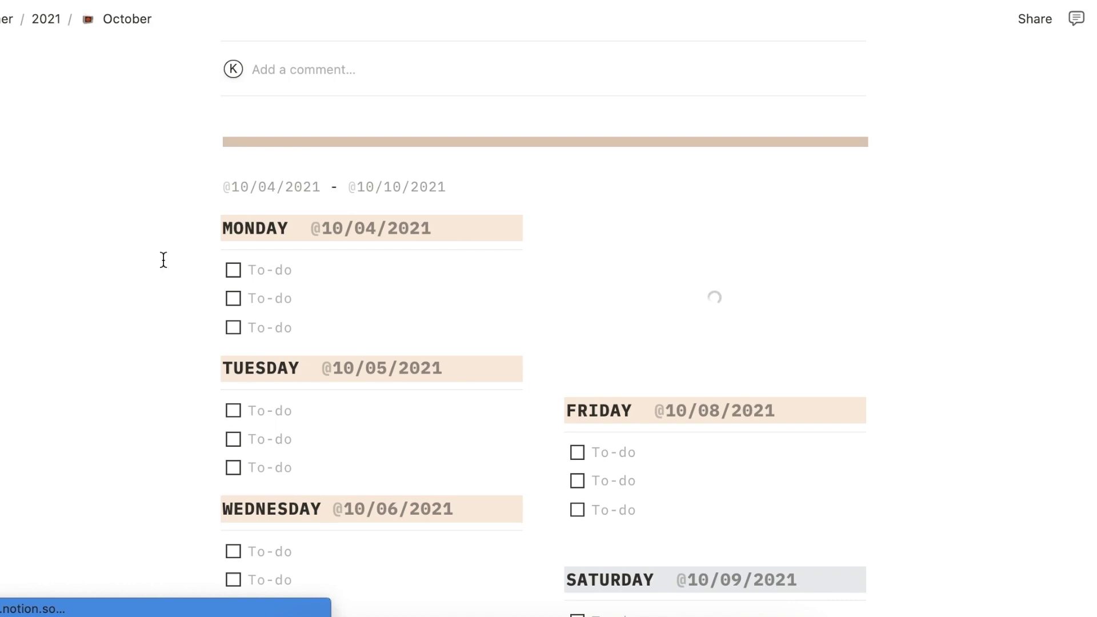
scroll(163, 260, "down", 2)
scroll(163, 260, "up", 2)
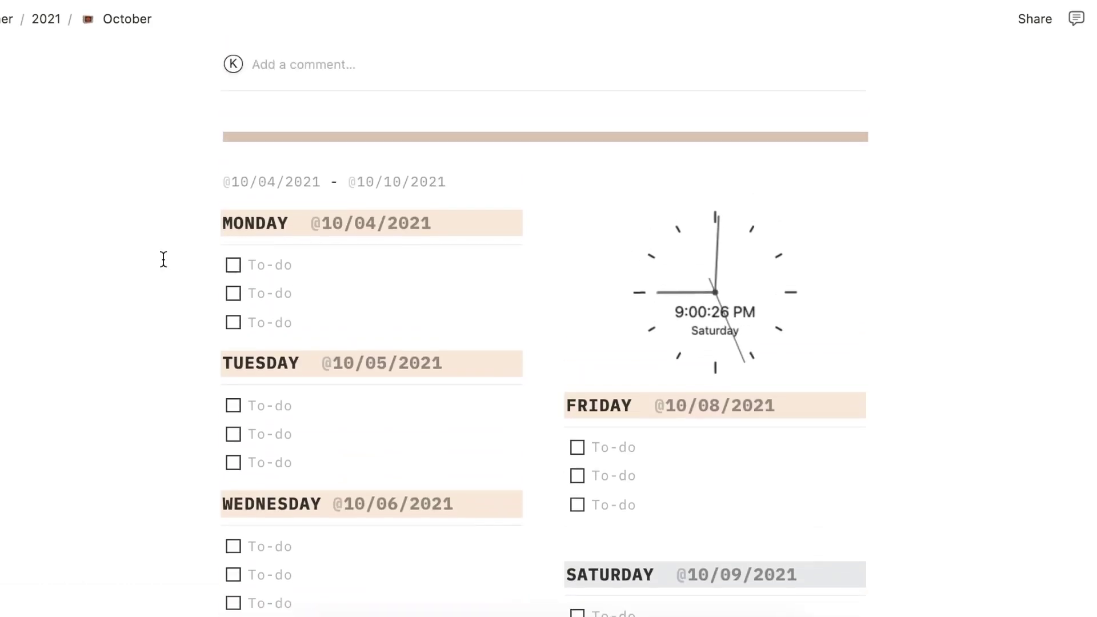
scroll(163, 260, "up", 1)
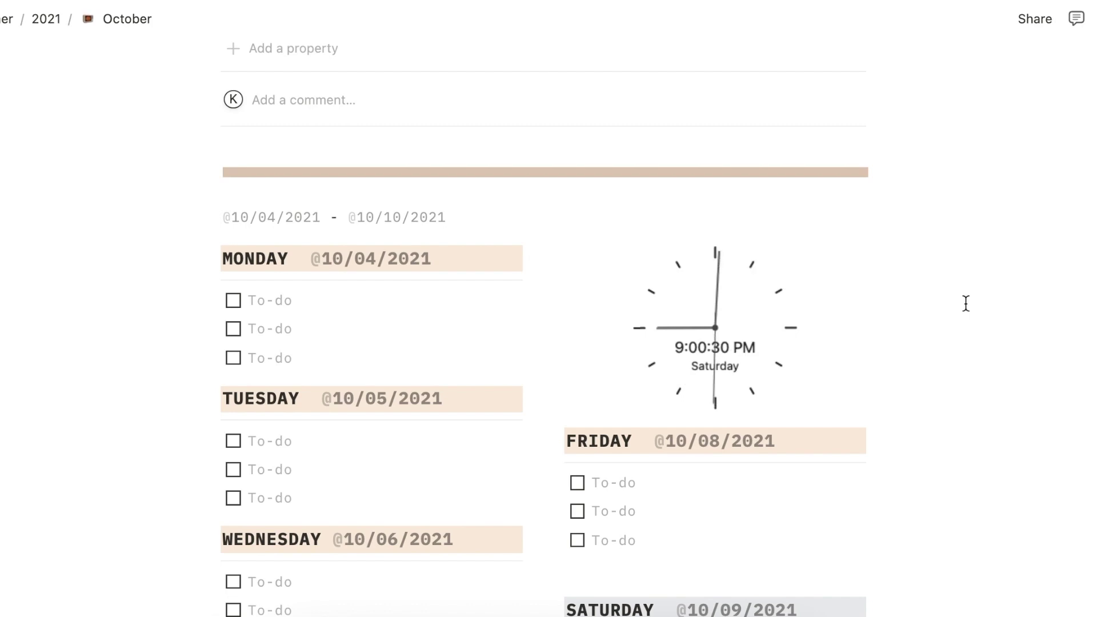
scroll(965, 303, "up", 6)
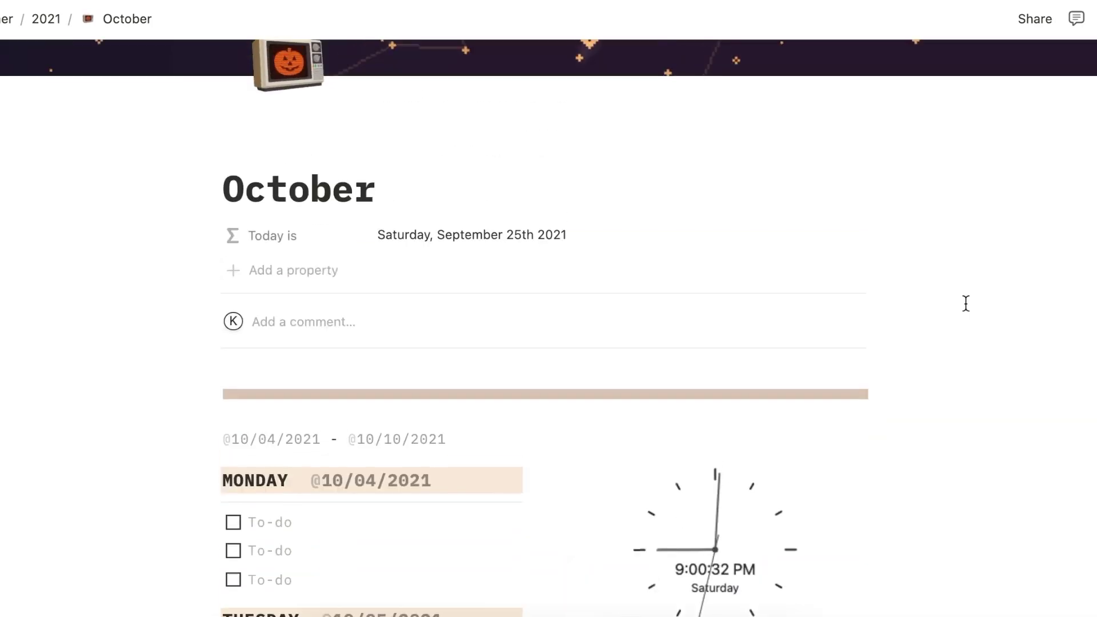
scroll(966, 303, "up", 3)
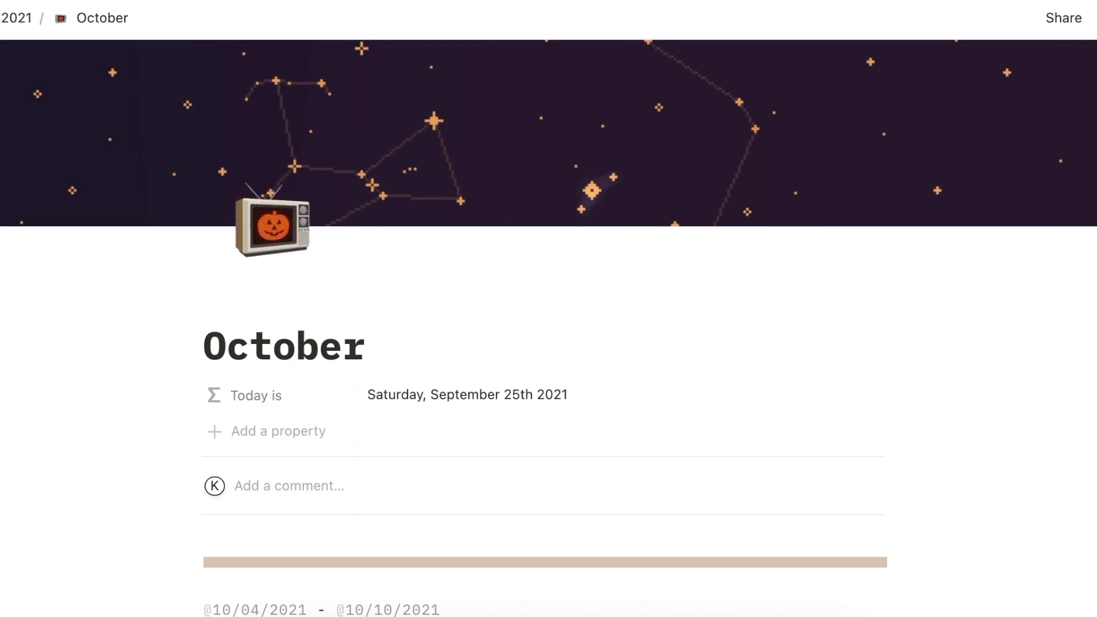
scroll(549, 329, "down", 5)
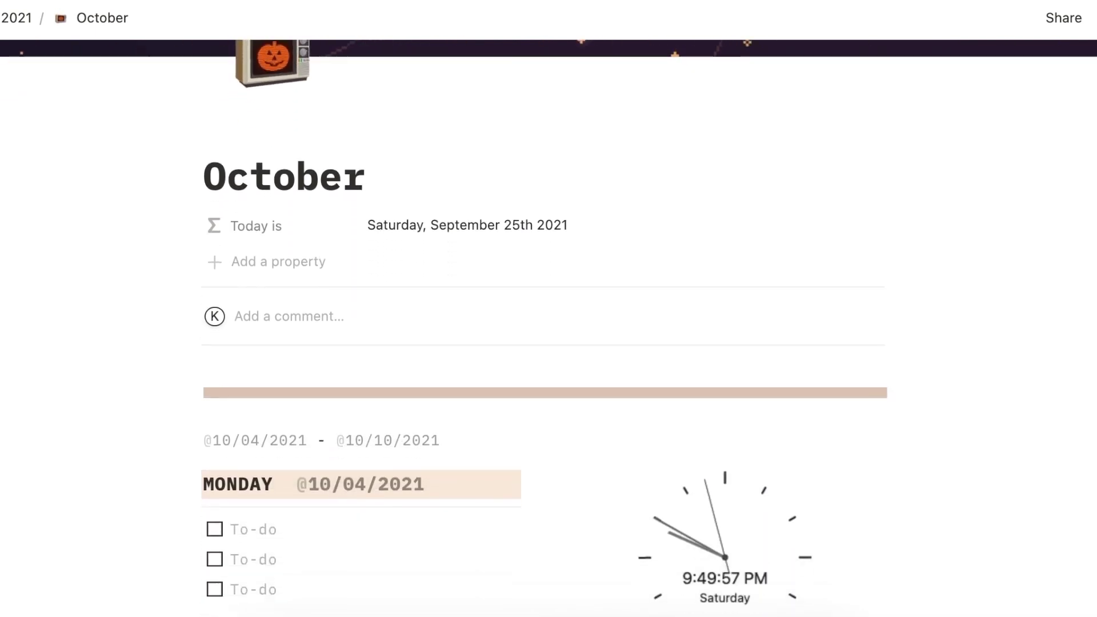
scroll(548, 329, "down", 3)
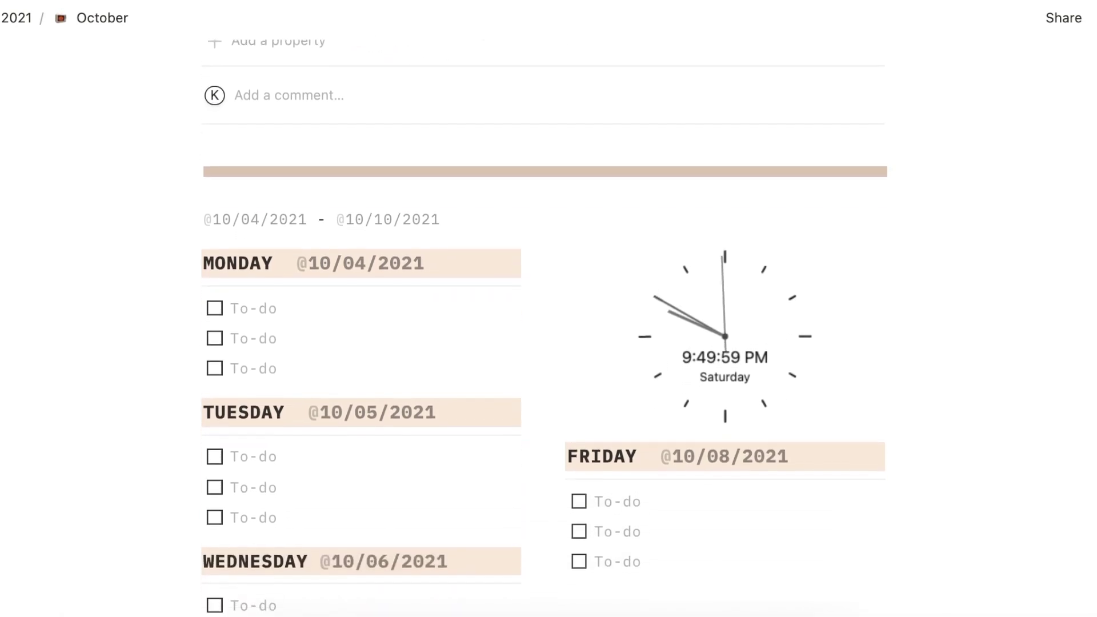
scroll(549, 328, "down", 2)
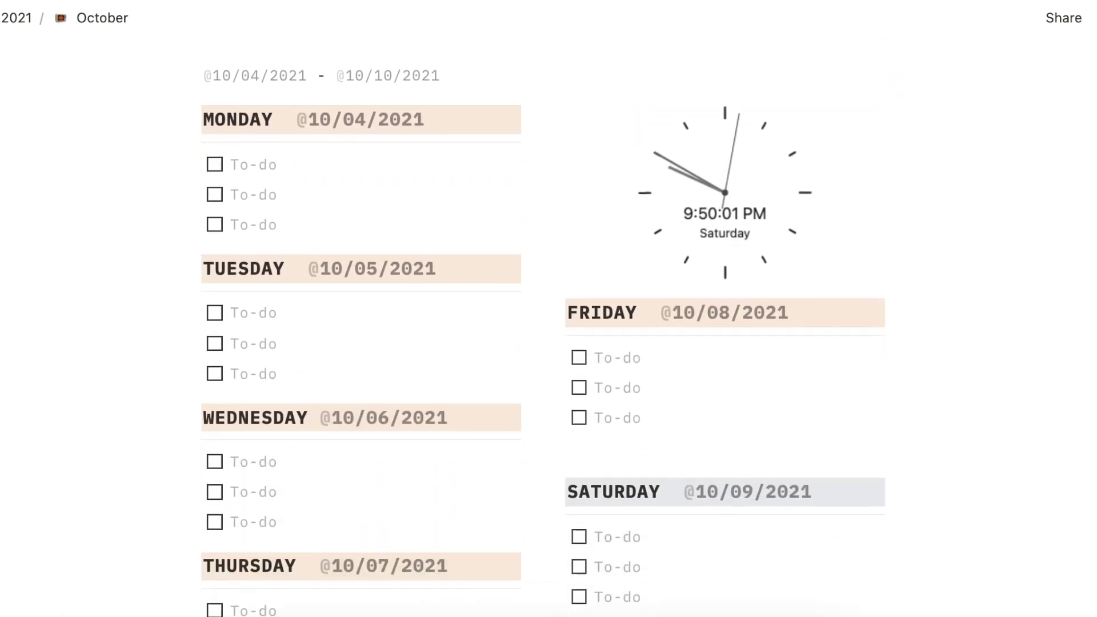
scroll(549, 329, "down", 2)
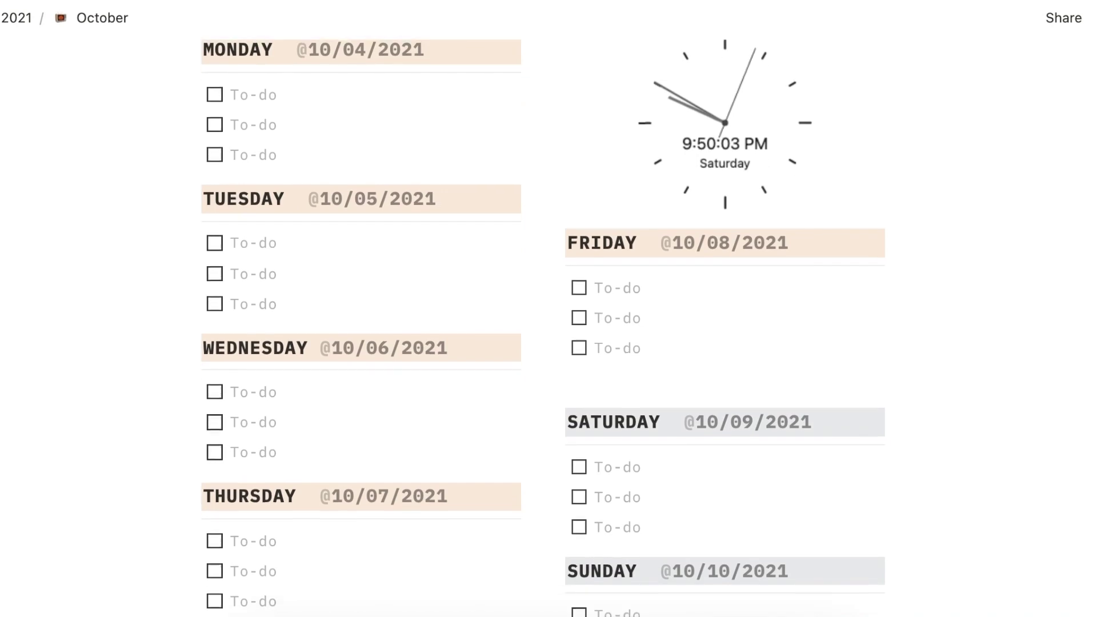
scroll(548, 329, "down", 3)
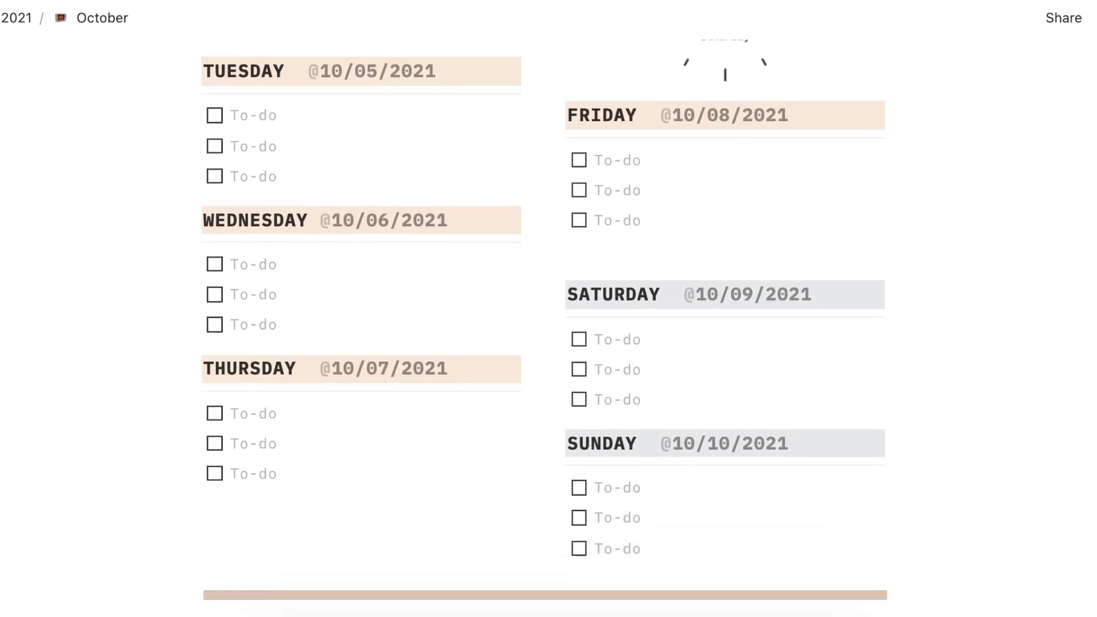
scroll(867, 564, "down", 3)
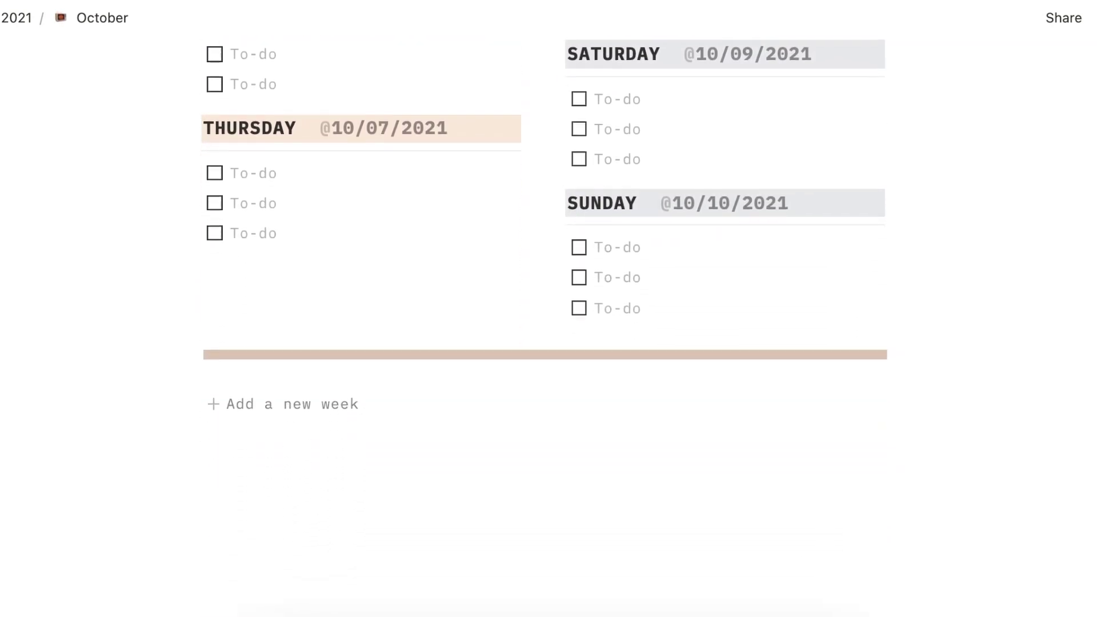
- Insert the 10/11–10/17/2021 week of daily to-do sections with the 'Add a new week' button
left_click(220, 407)
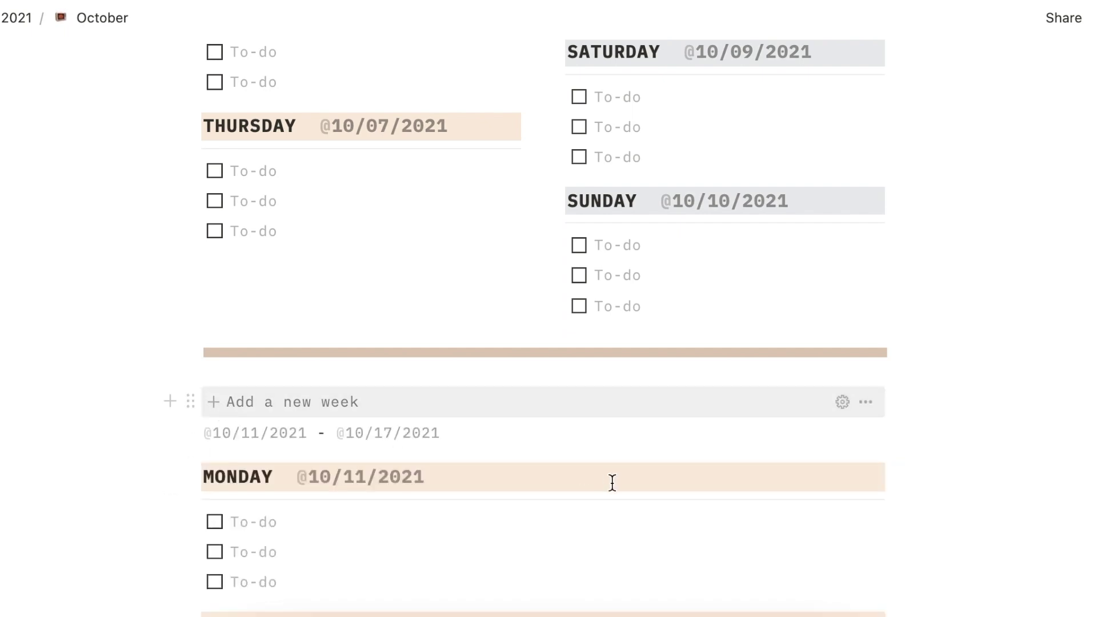
scroll(612, 483, "down", 4)
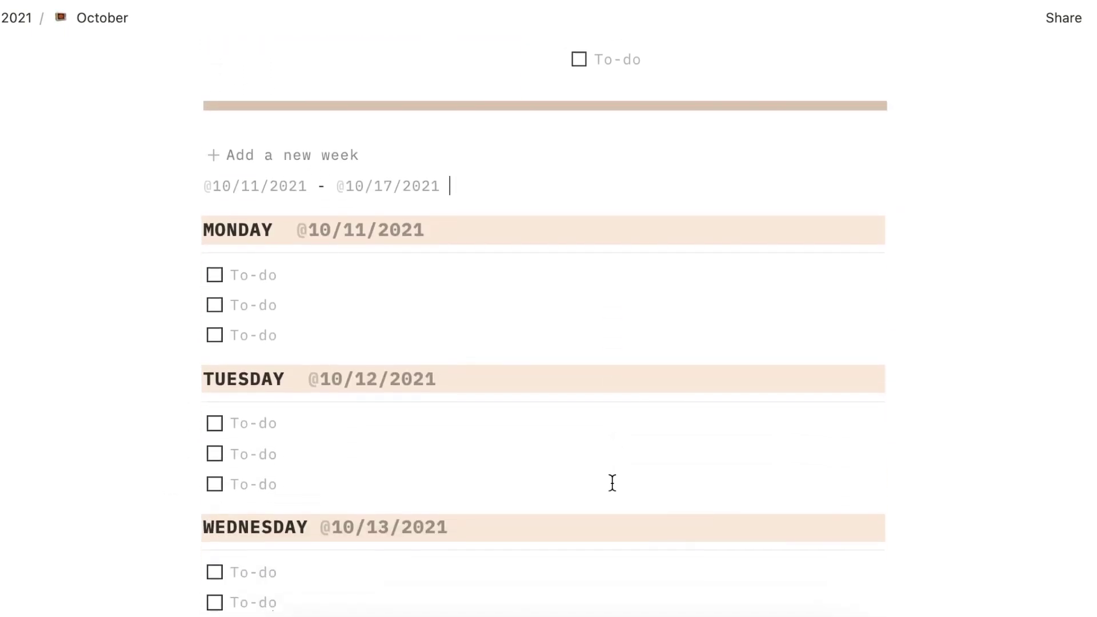
scroll(612, 482, "down", 10)
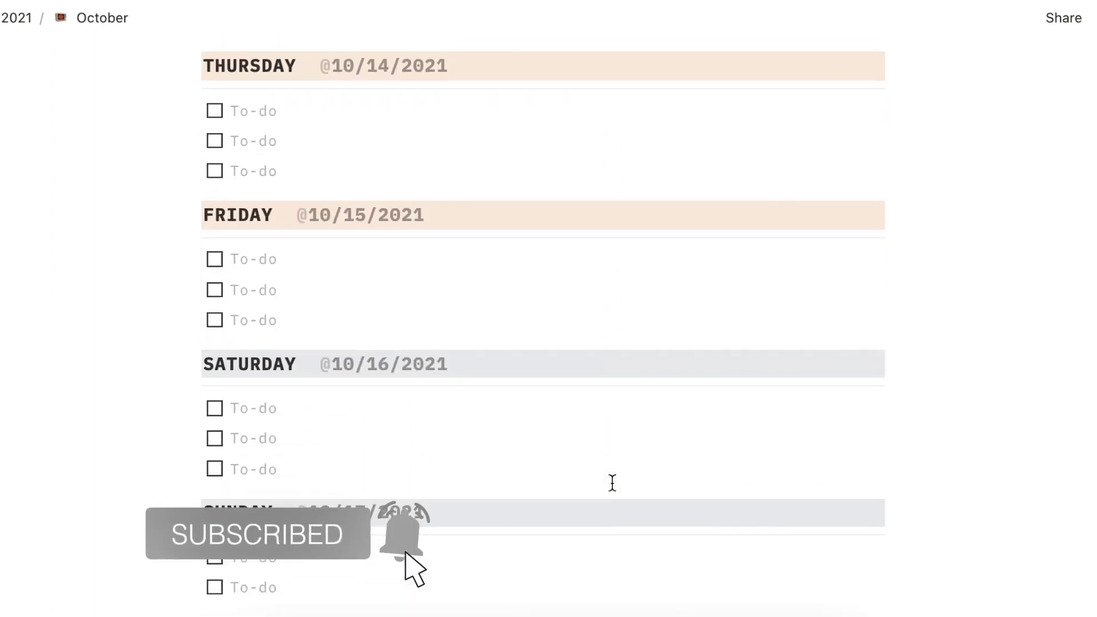
scroll(612, 483, "down", 1)
- Move the Friday–Sunday sections into a right-hand column beside Monday–Thursday
left_click_drag(277, 435, 207, 158)
scroll(579, 124, "up", 3)
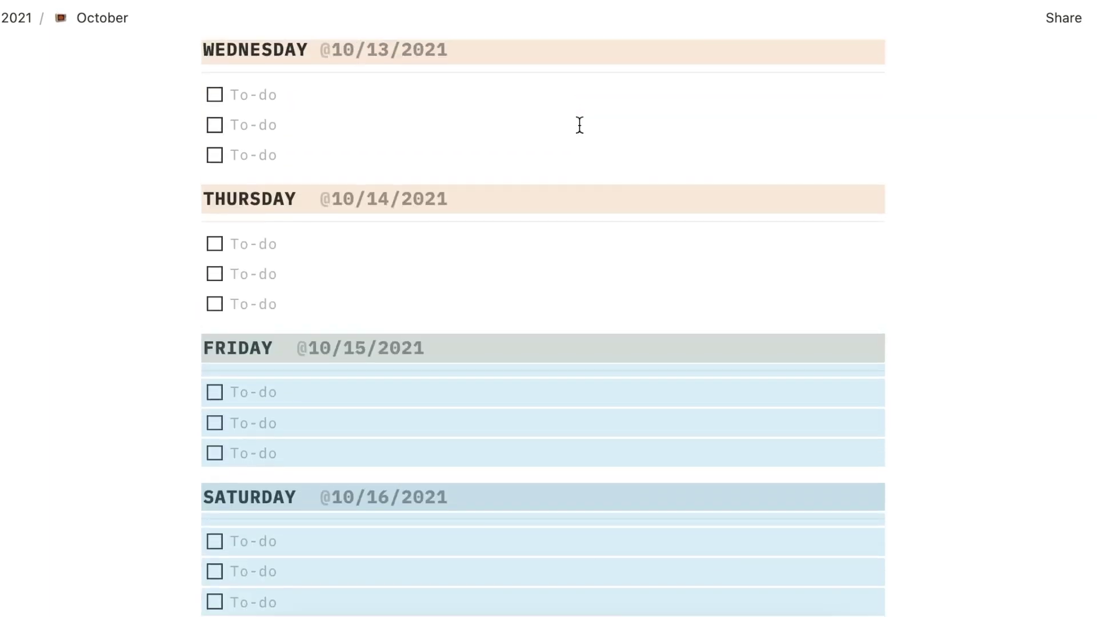
scroll(580, 125, "up", 1)
mouse_move(892, 112)
left_mouse_down()
mouse_move(911, 76)
mouse_move(911, 101)
mouse_move(887, 115)
left_mouse_up()
scroll(348, 475, "down", 10)
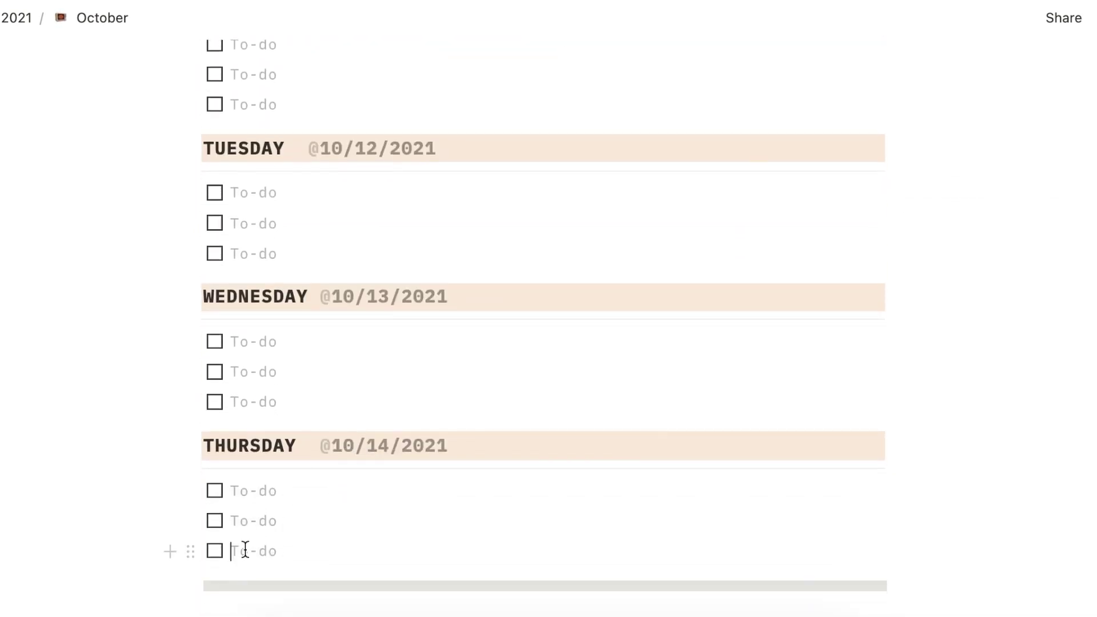
left_click_drag(245, 550, 215, 129)
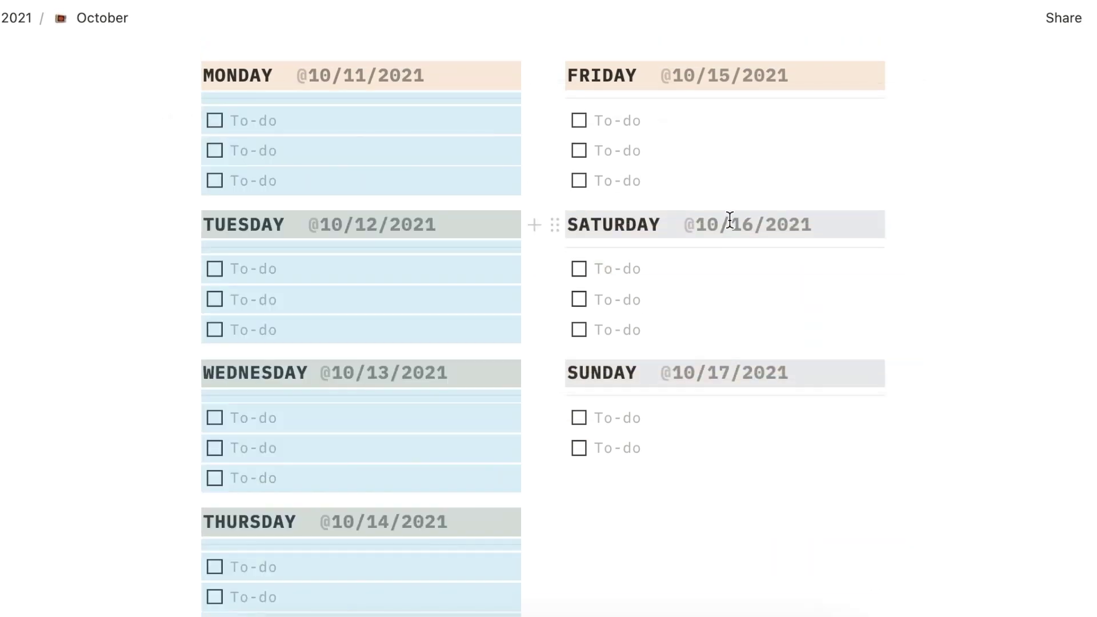
scroll(730, 220, "up", 2)
left_click(642, 240)
scroll(648, 230, "up", 6)
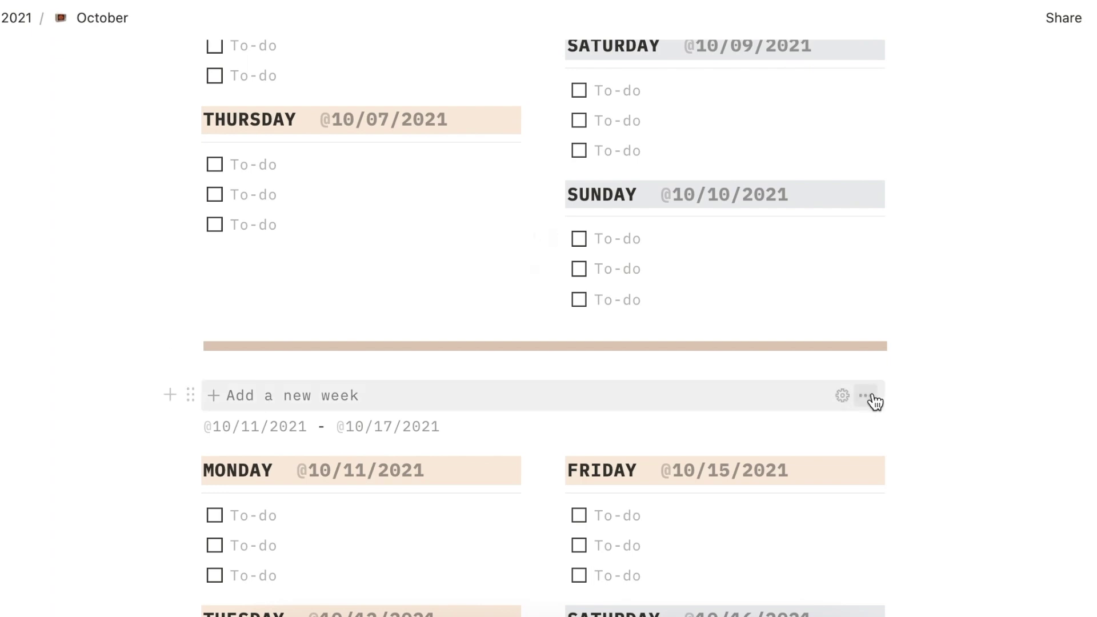
- Delete the 'Add a new week' block through its ••• menu and return to the page top
left_click(873, 397)
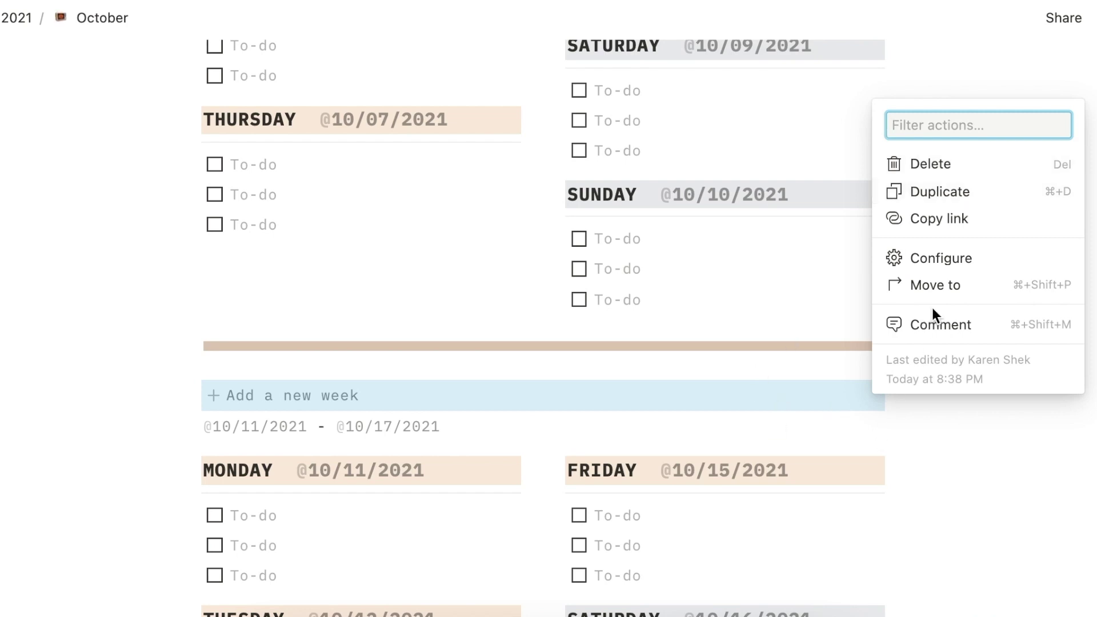
left_click(982, 169)
scroll(722, 451, "up", 10)
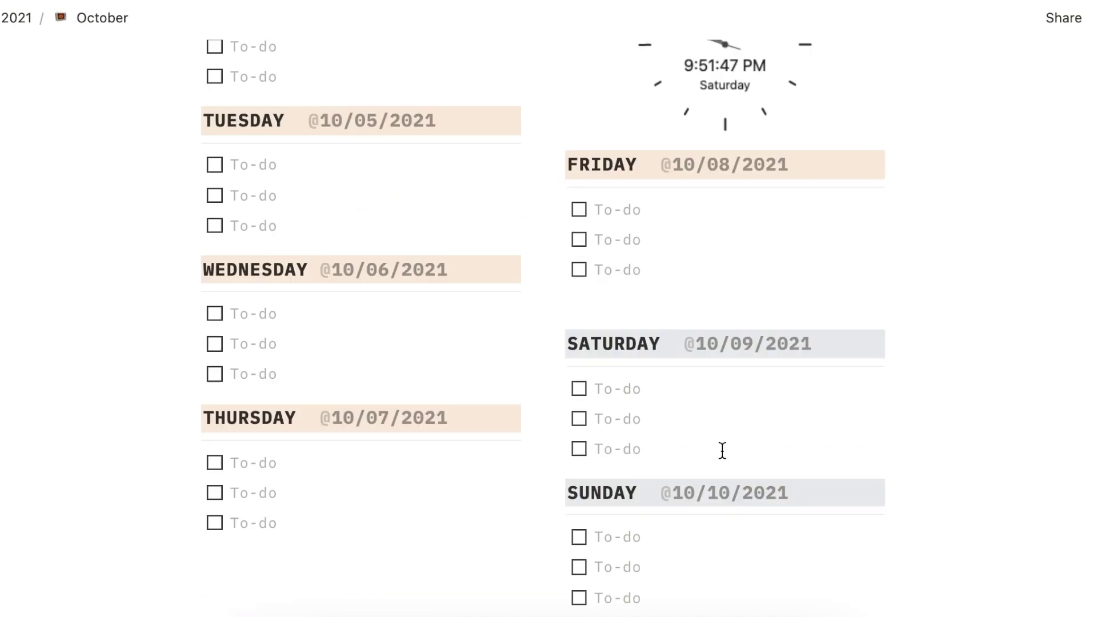
scroll(725, 458, "up", 6)
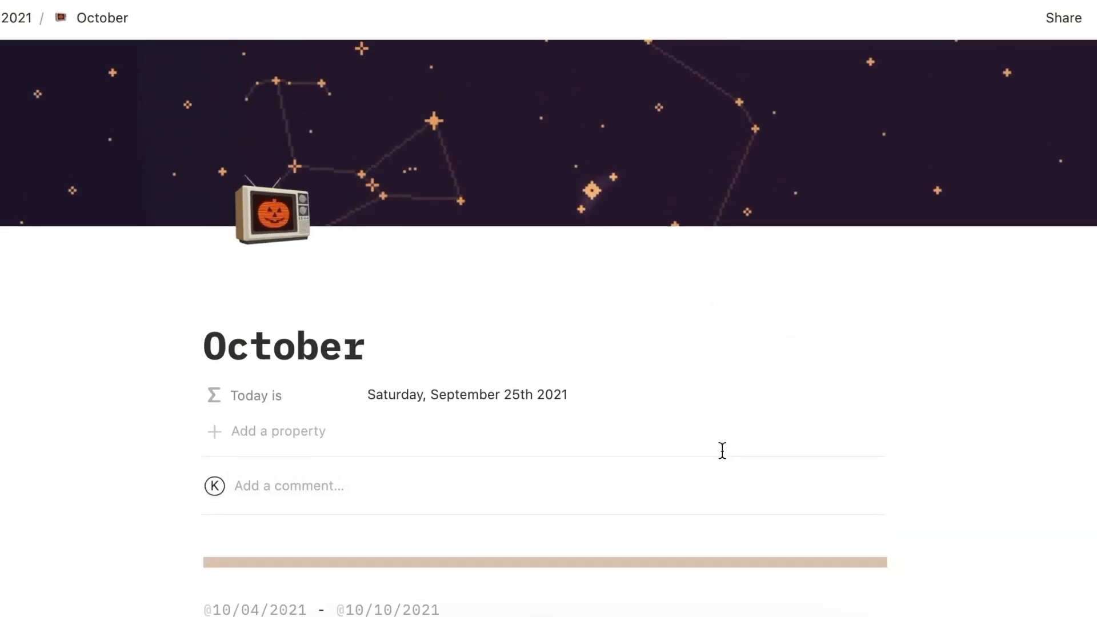